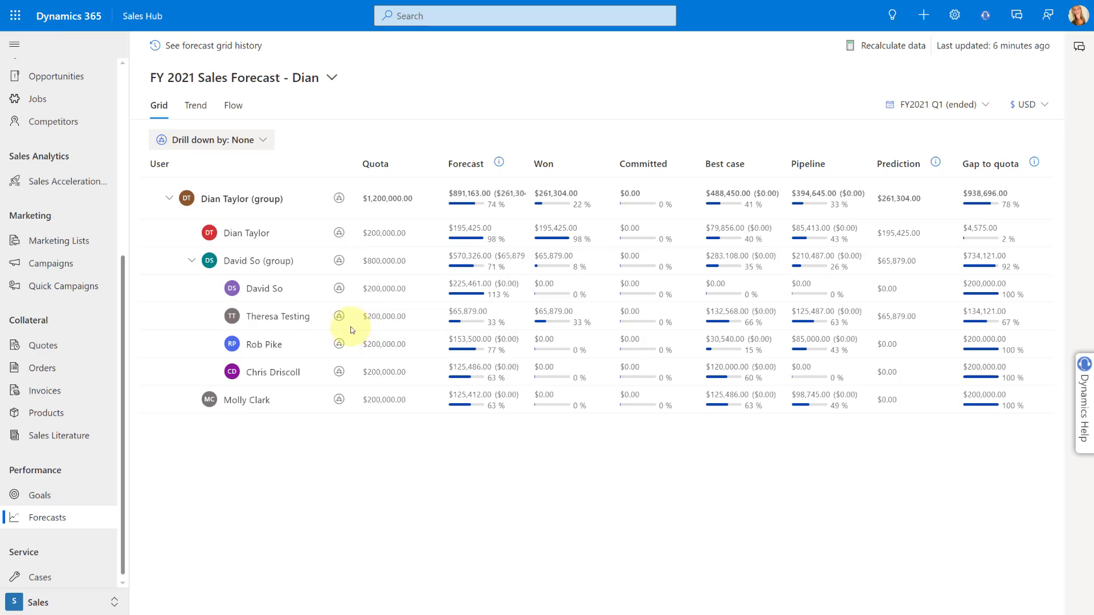
View the opportunities behind the first individual seller's row in the FY 2021 sales forecast, and close the underlying records.
{"action": "left_click", "coordinate": [249, 233]}
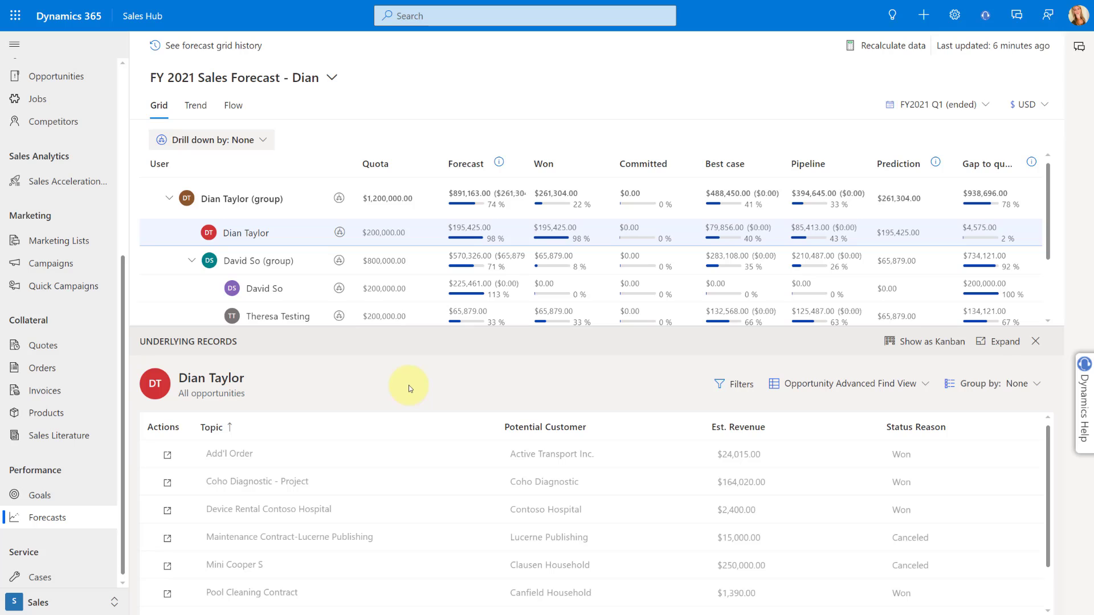
{"action": "left_click", "coordinate": [1035, 342]}
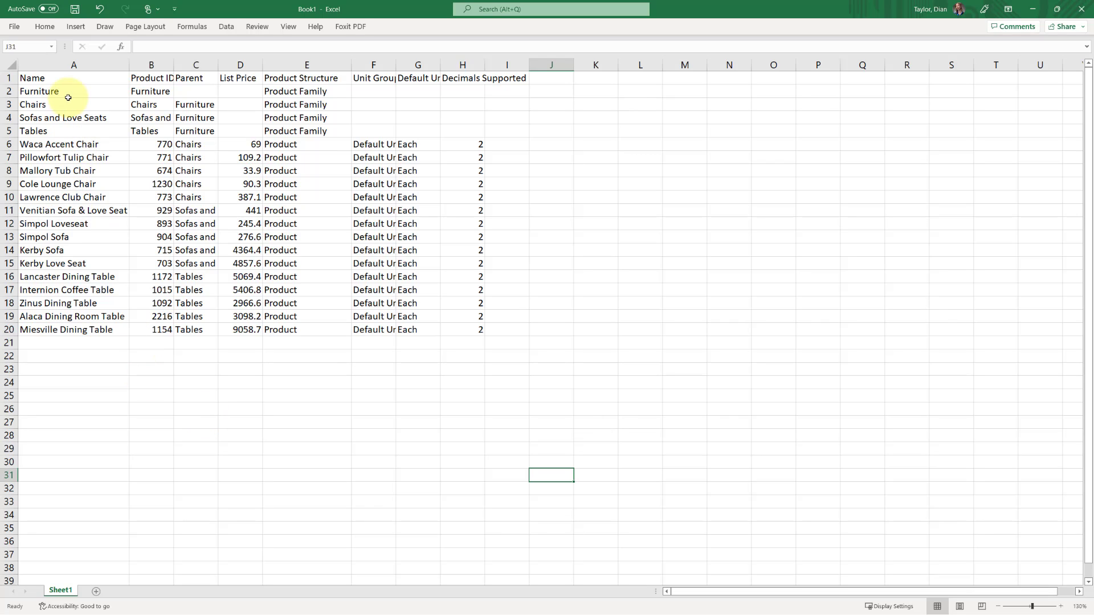
In the Excel product workbook, review the names of the product family rows: Furniture, Chairs, Sofas and Love Seats, and Tables.
{"action": "left_click_drag", "start_coordinate": [52, 91], "coordinate": [51, 130]}
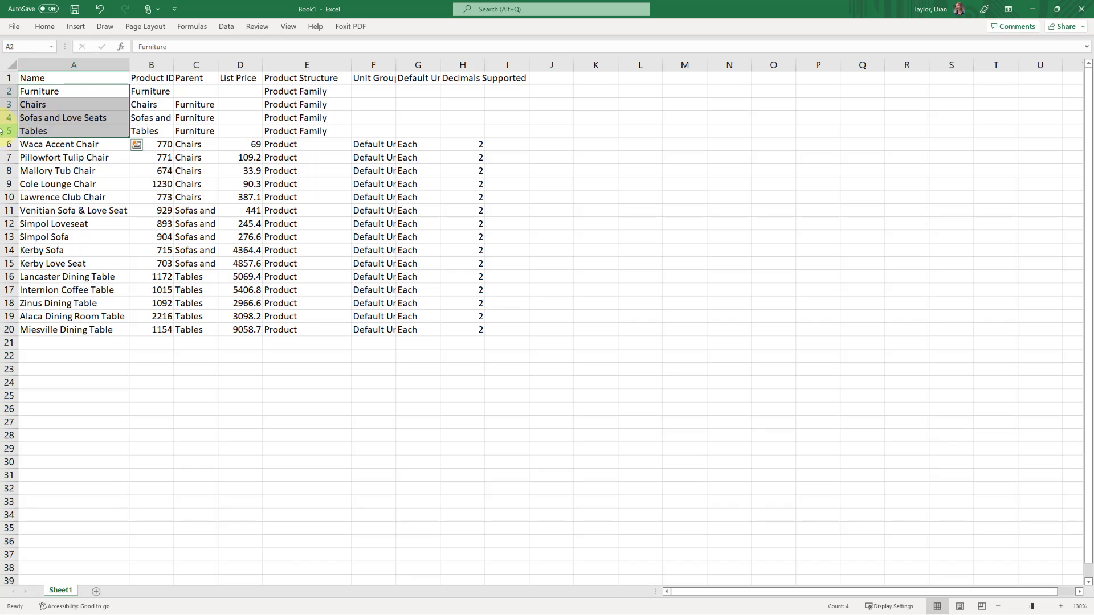
{"action": "left_click", "coordinate": [74, 92]}
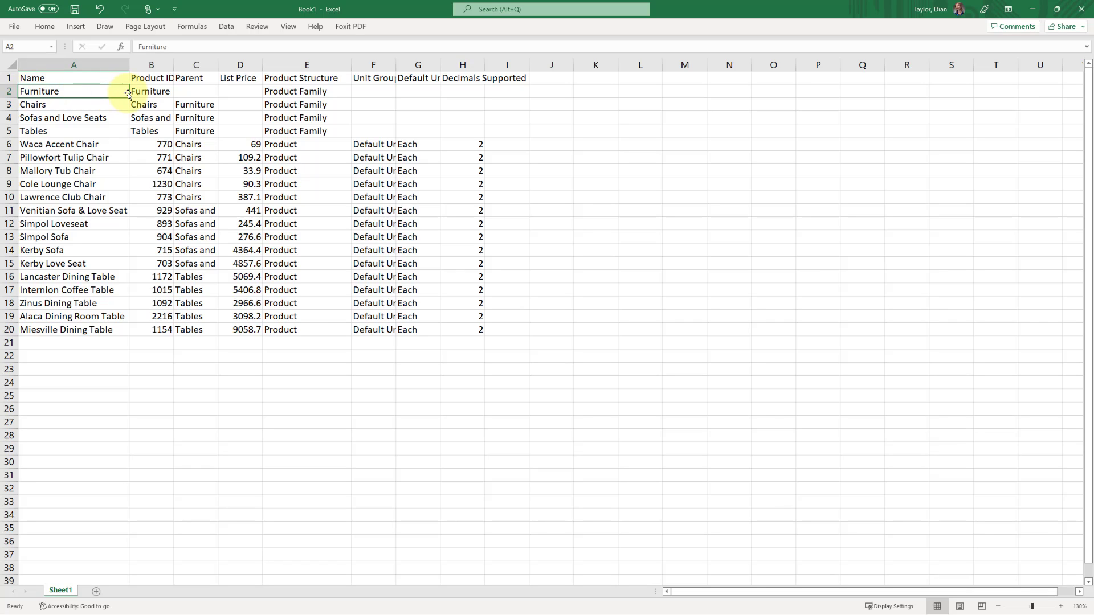
{"action": "left_click", "coordinate": [62, 105]}
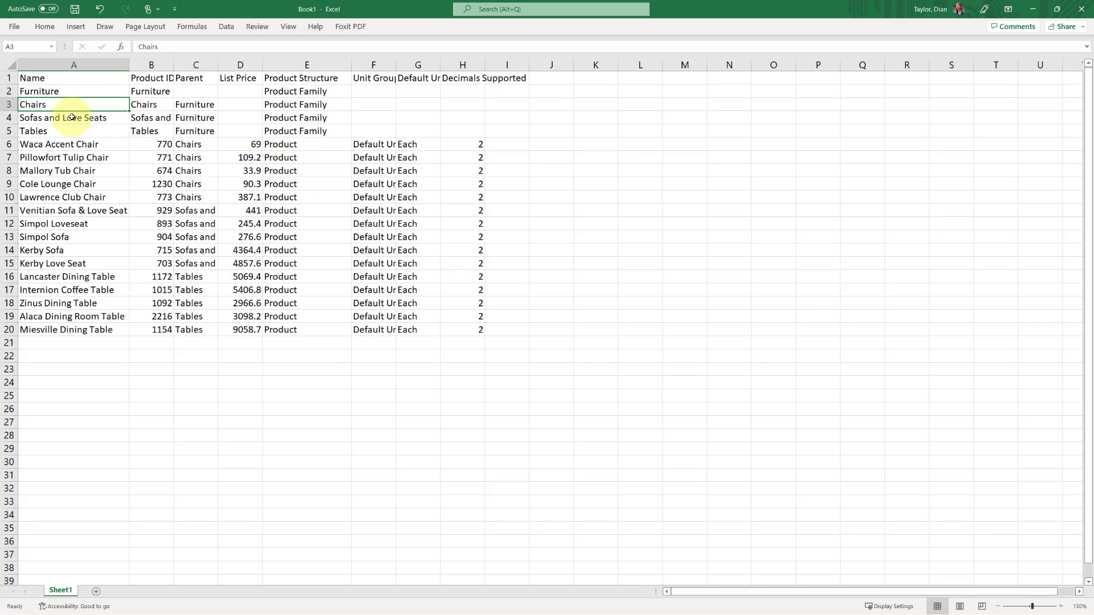
{"action": "left_click", "coordinate": [78, 119]}
{"action": "left_click", "coordinate": [78, 130]}
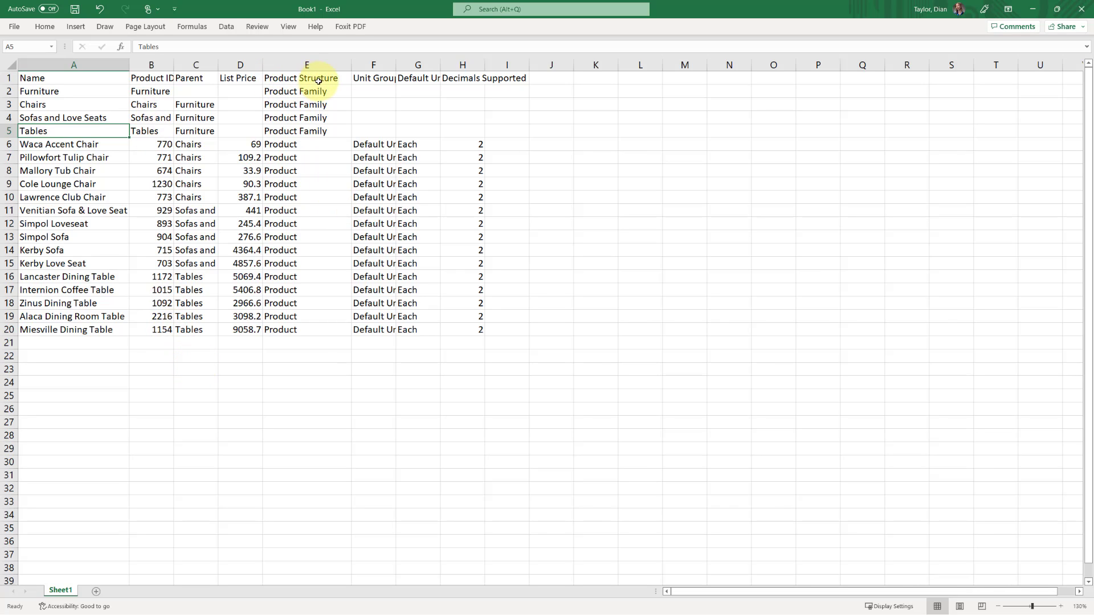
Check which rows have Product Family or Product as their Product Structure, and minimize the Excel workbook.
{"action": "left_click_drag", "start_coordinate": [318, 90], "coordinate": [326, 131]}
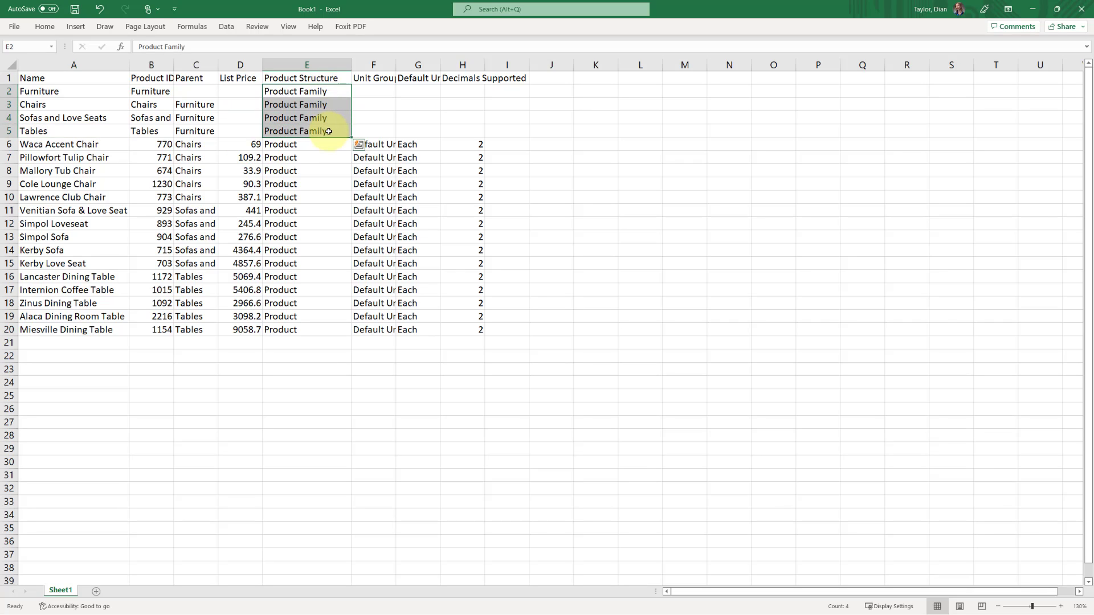
{"action": "left_click", "coordinate": [326, 131]}
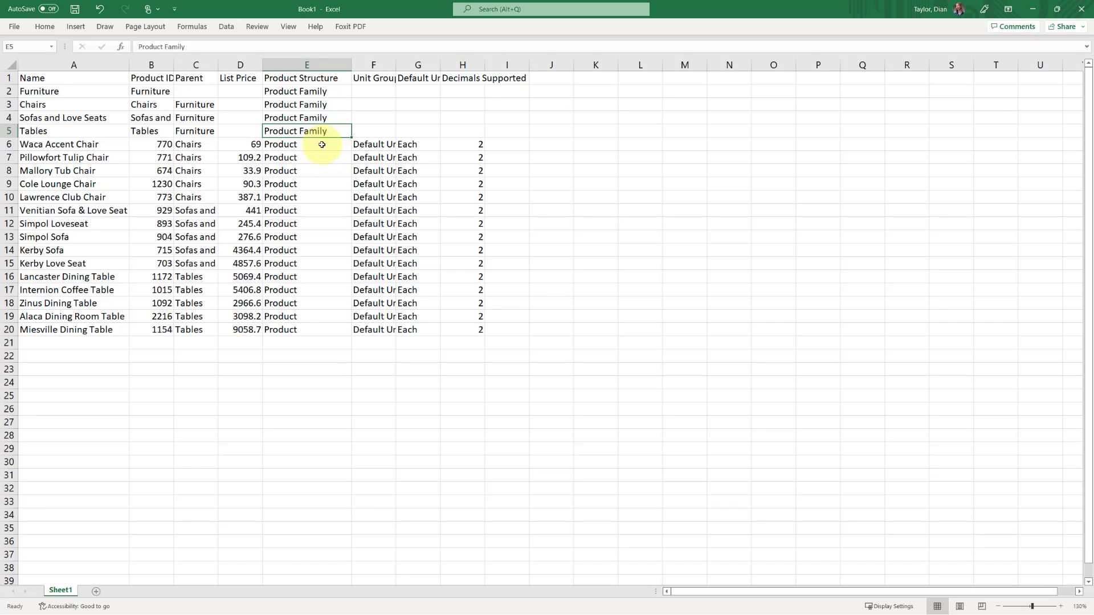
{"action": "left_click", "coordinate": [325, 145]}
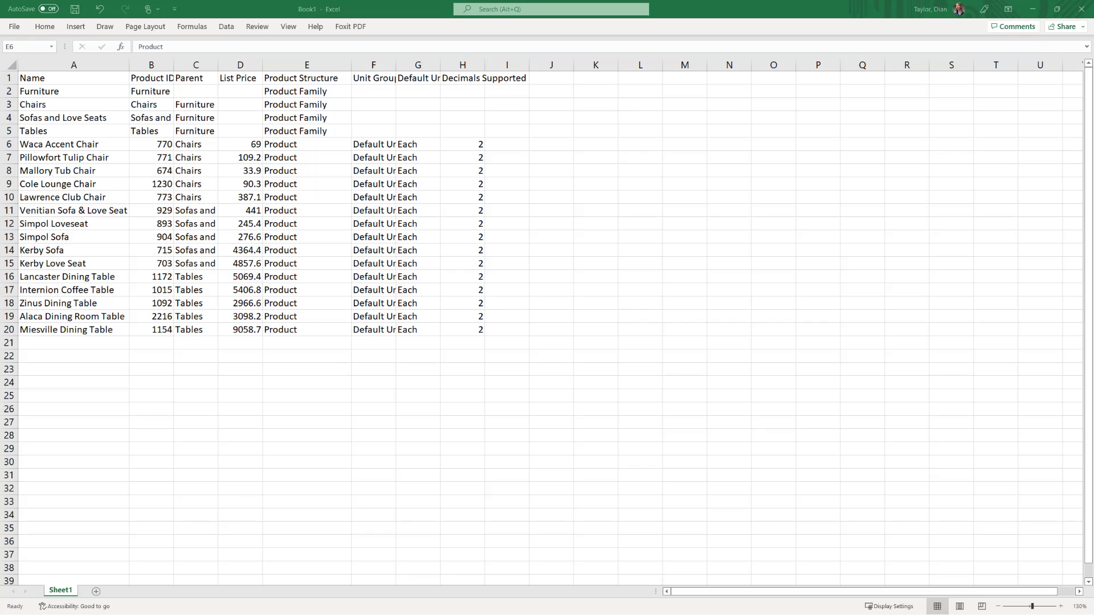
{"action": "left_click", "coordinate": [1032, 10]}
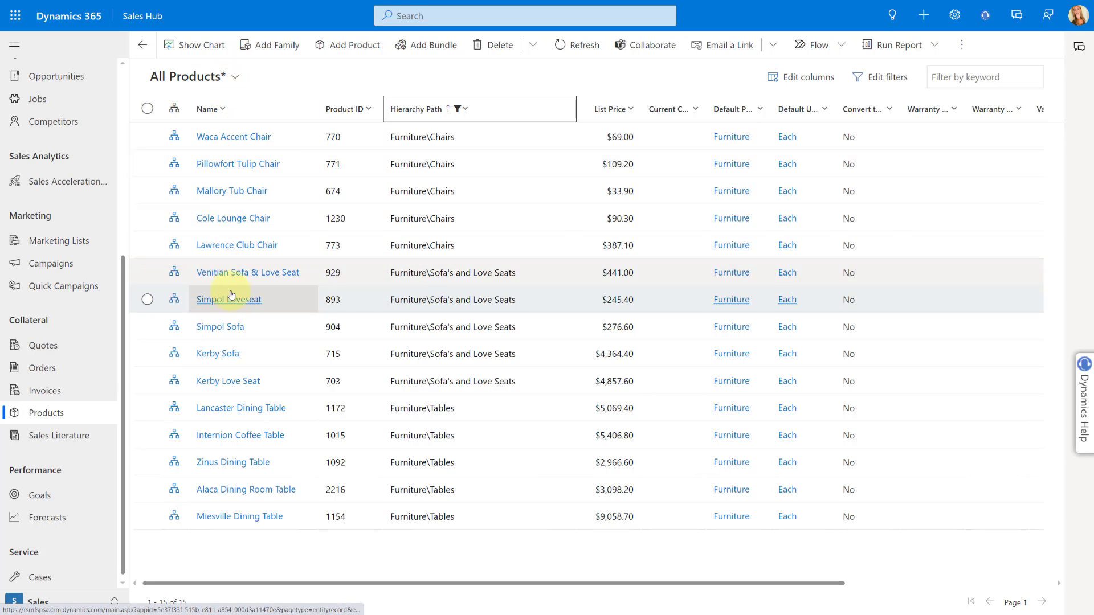
{"action": "left_click", "coordinate": [230, 80]}
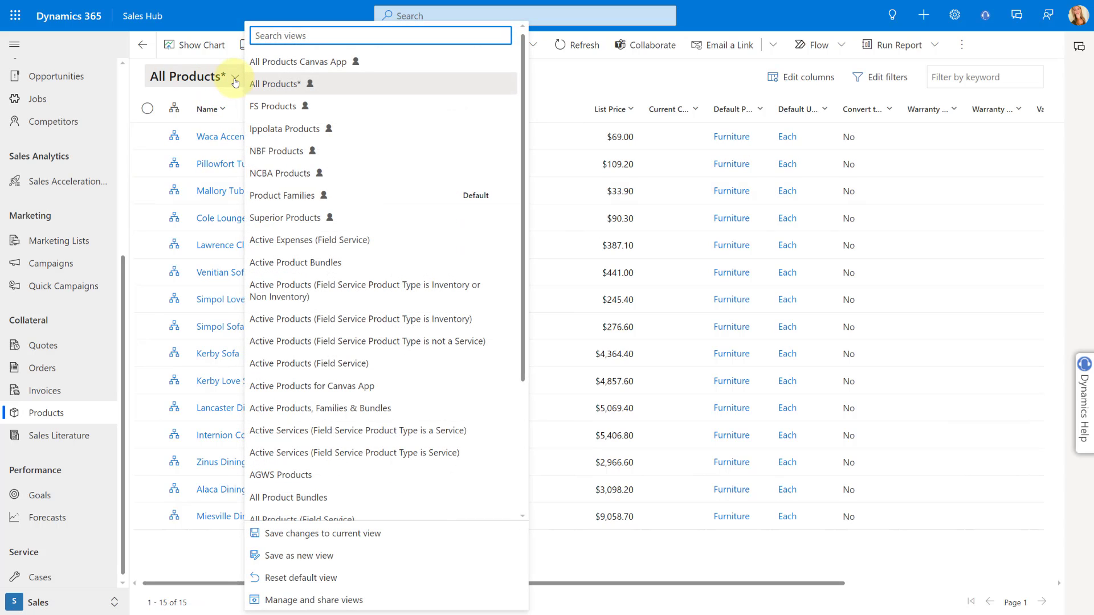
{"action": "scroll", "coordinate": [363, 201], "scroll_direction": "down", "scroll_amount": 1}
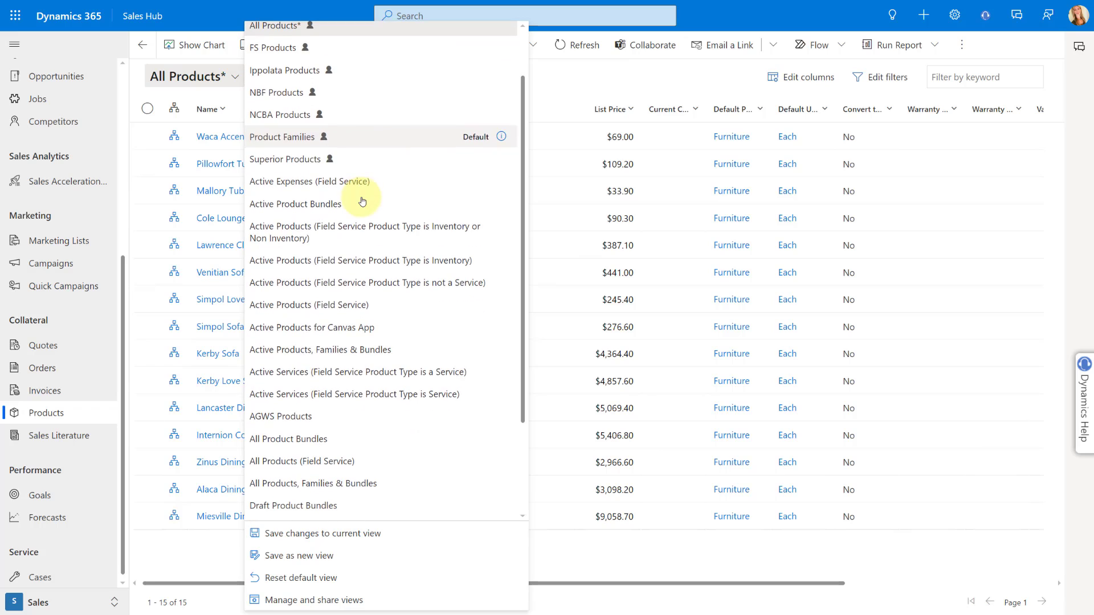
{"action": "left_click", "coordinate": [555, 90]}
Open the Waca Accent Chair product and follow its parent records through Chairs up to the Furniture family.
{"action": "left_click", "coordinate": [245, 138]}
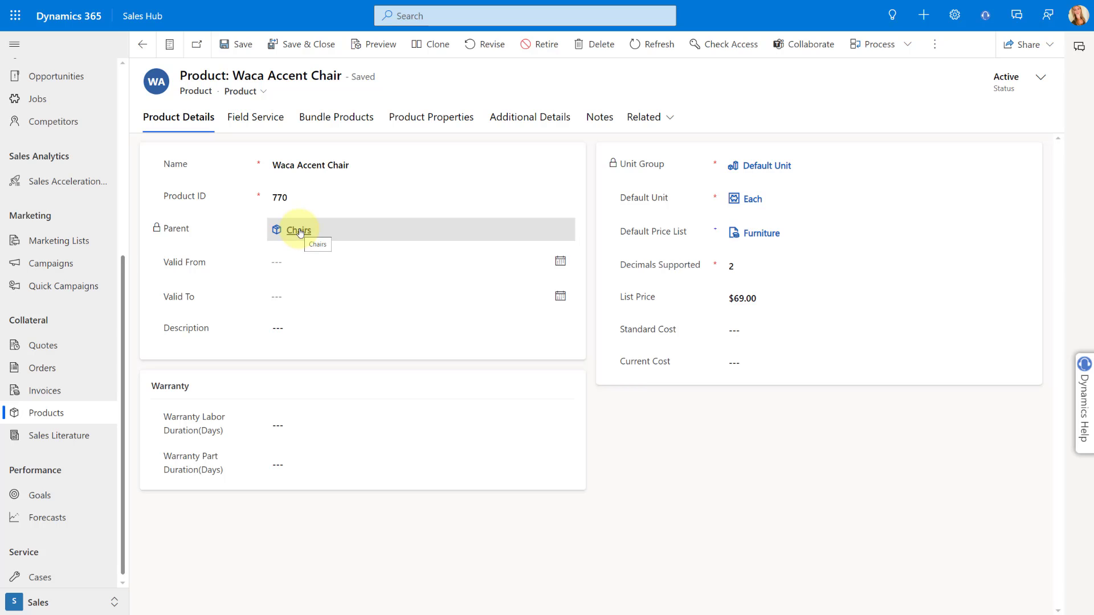
{"action": "left_click", "coordinate": [298, 231]}
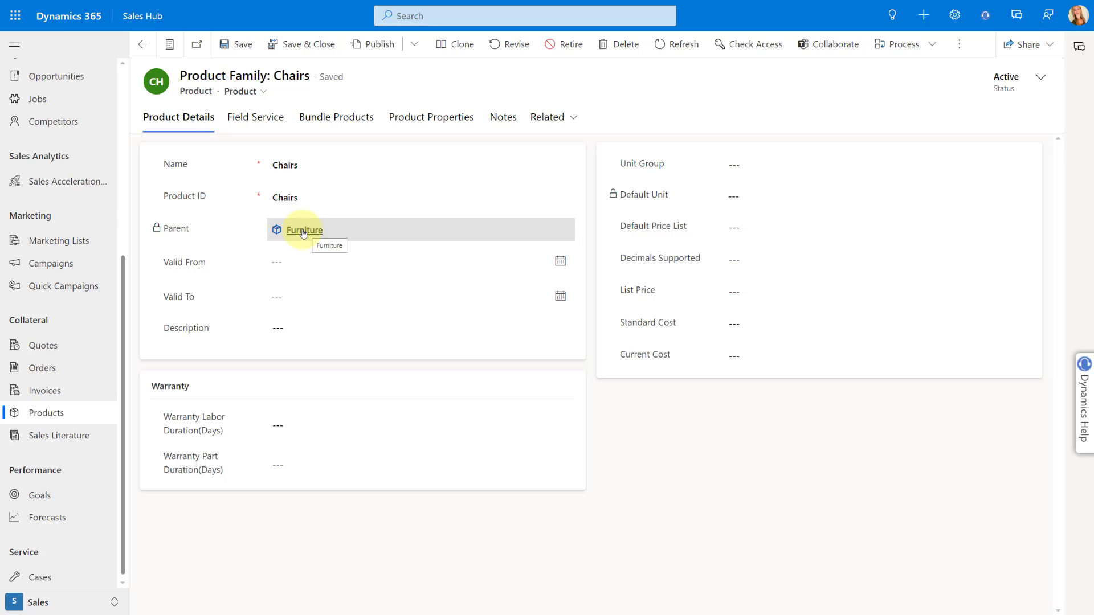
{"action": "left_click", "coordinate": [305, 231]}
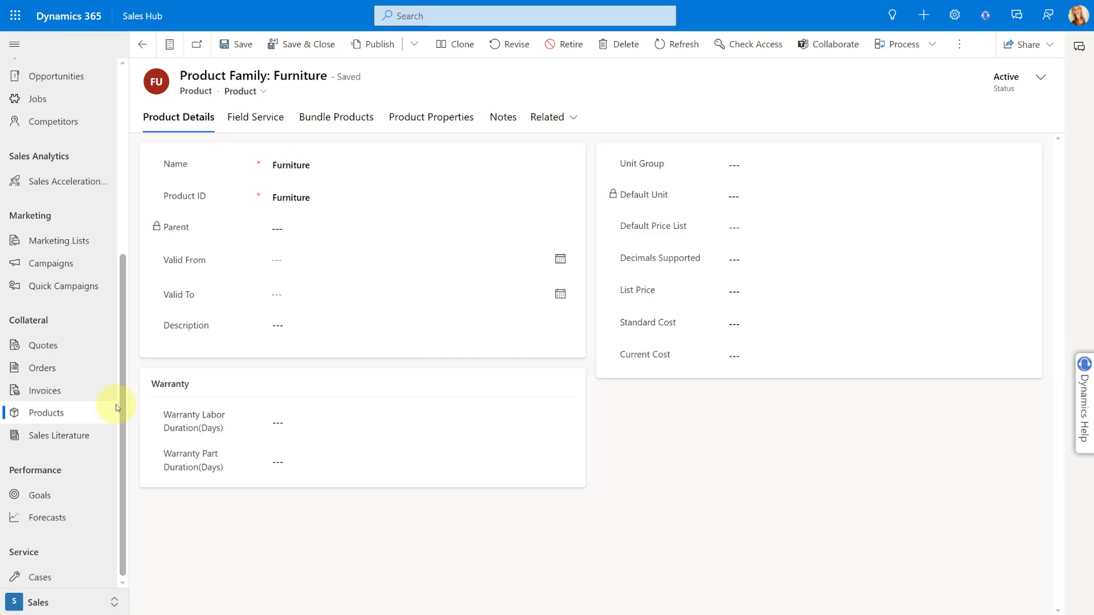
Return to the product list and filter the Product Families view by the keyword "fur".
{"action": "left_click", "coordinate": [64, 415]}
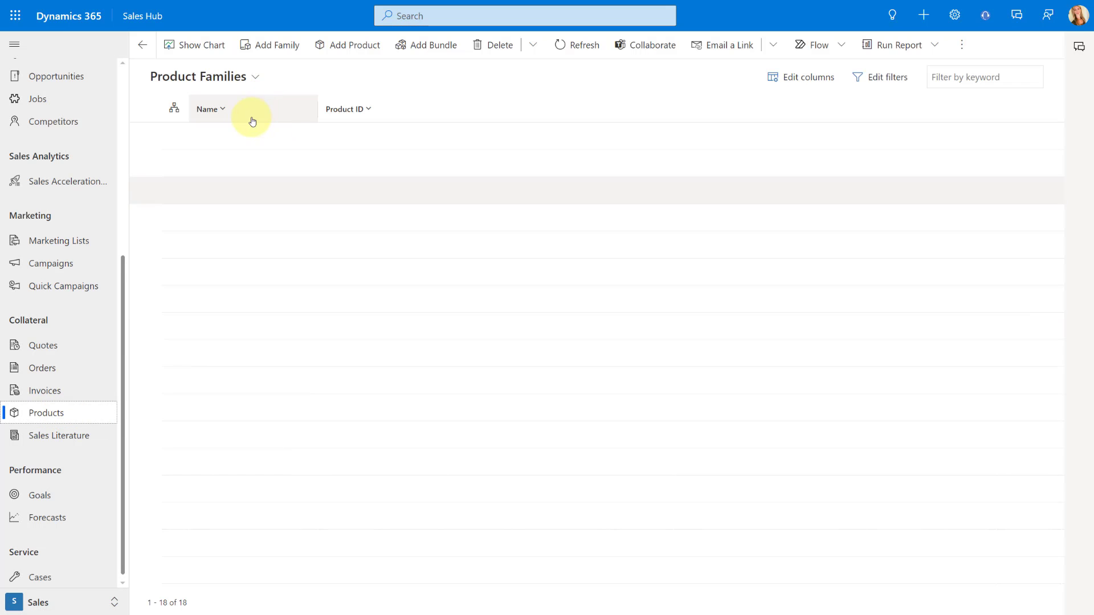
{"action": "left_click", "coordinate": [953, 76]}
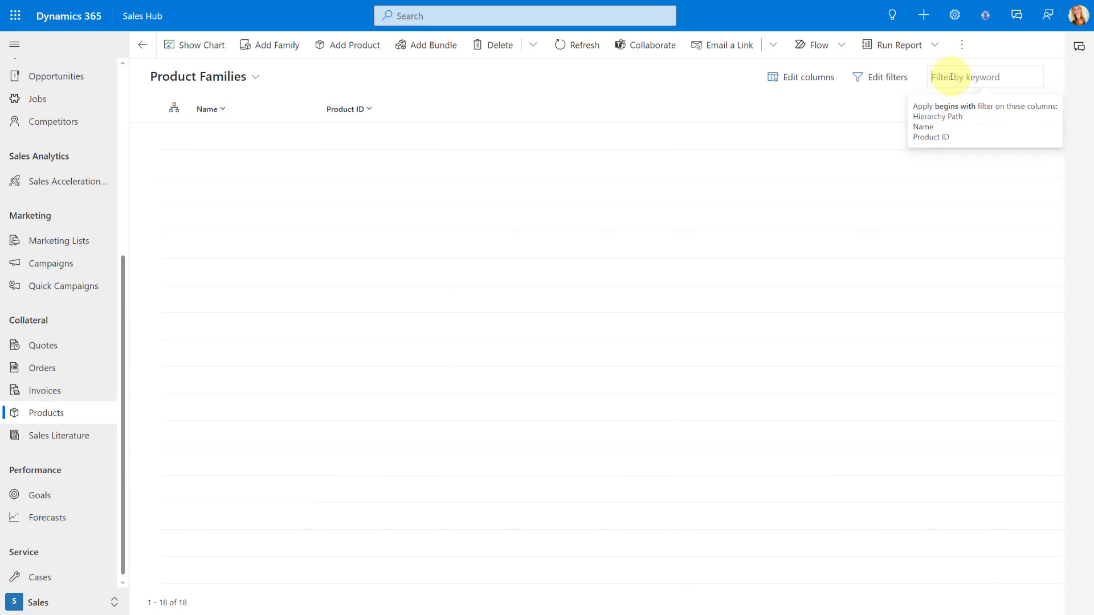
{"action": "type", "text": "fur"}
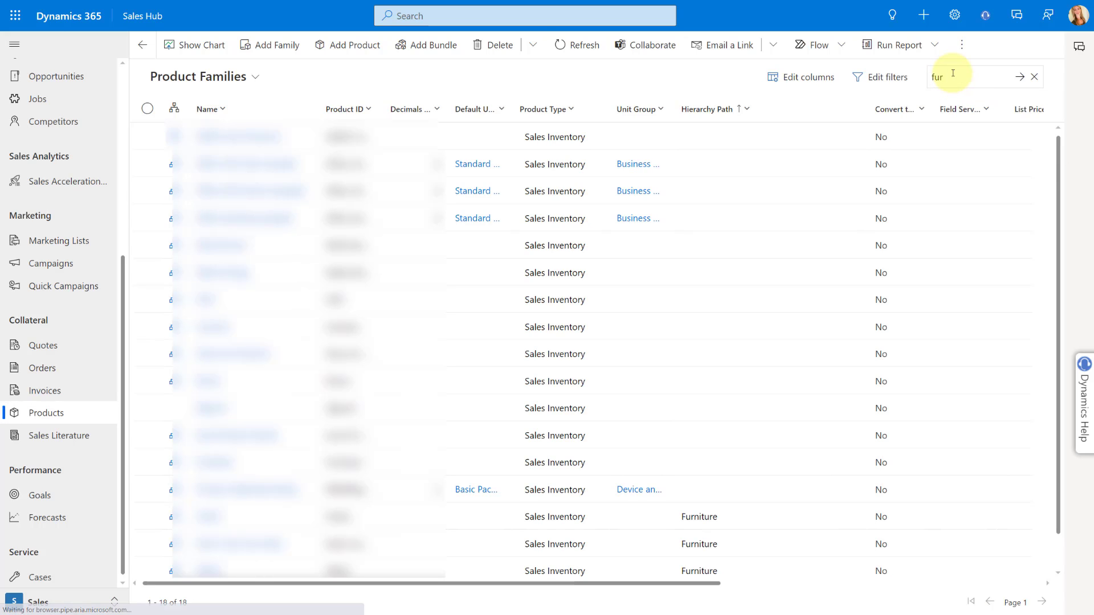
{"action": "left_click", "coordinate": [976, 71]}
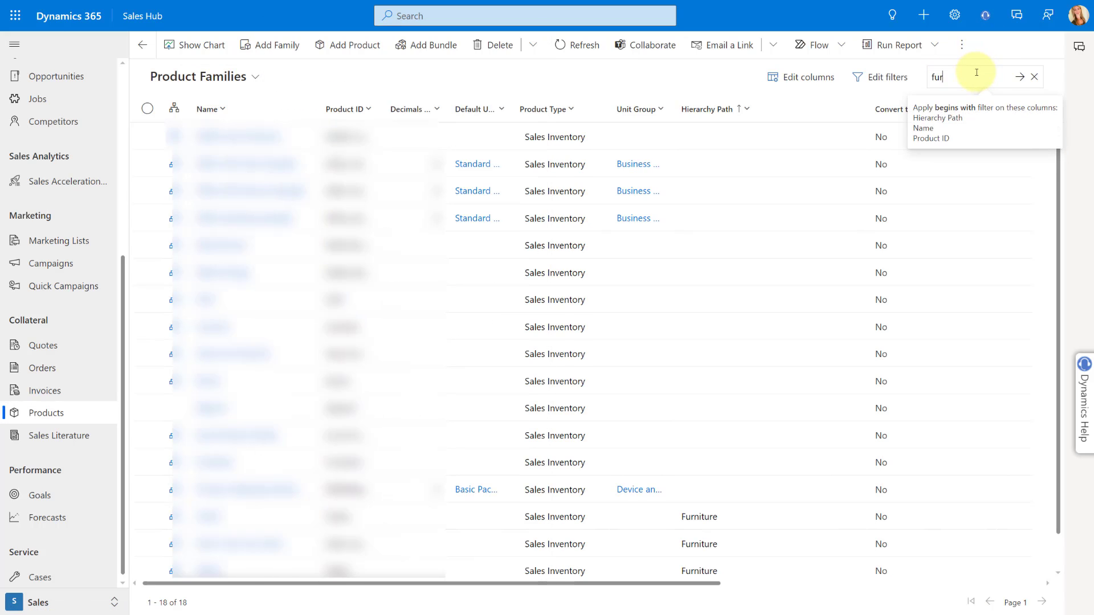
{"action": "key", "text": "Return"}
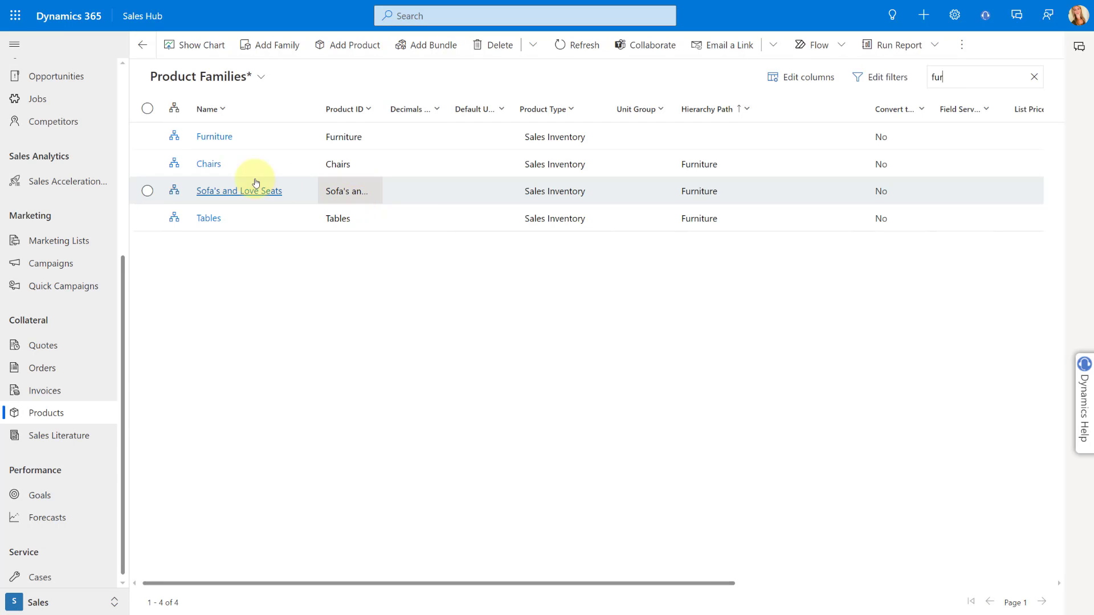
Display the hierarchy of the Furniture family and expand the Chairs tile to view its products.
{"action": "left_click", "coordinate": [174, 138]}
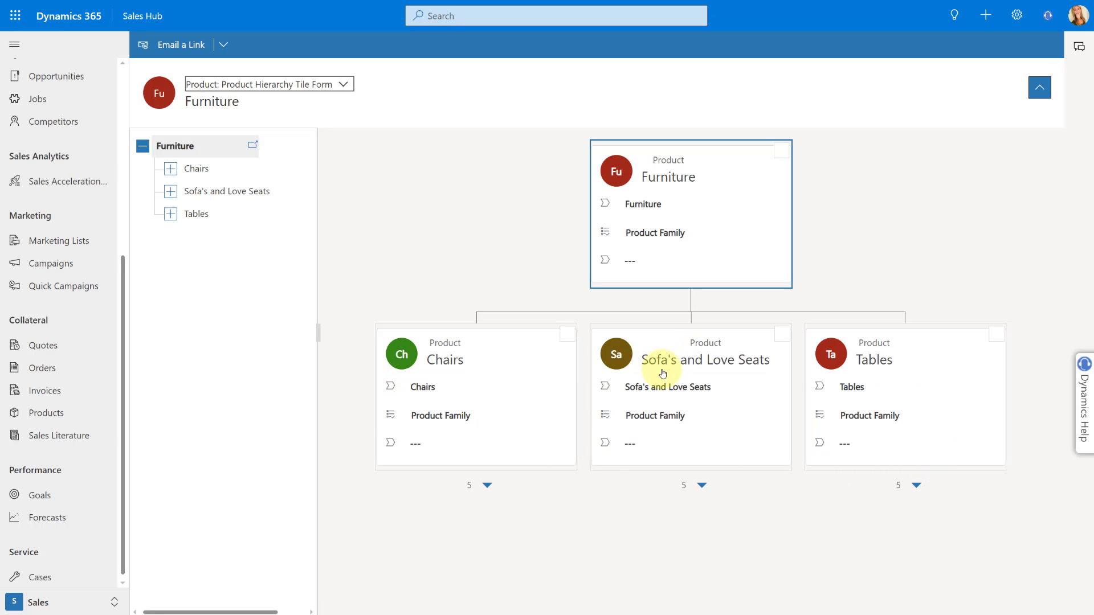
{"action": "left_click", "coordinate": [487, 487]}
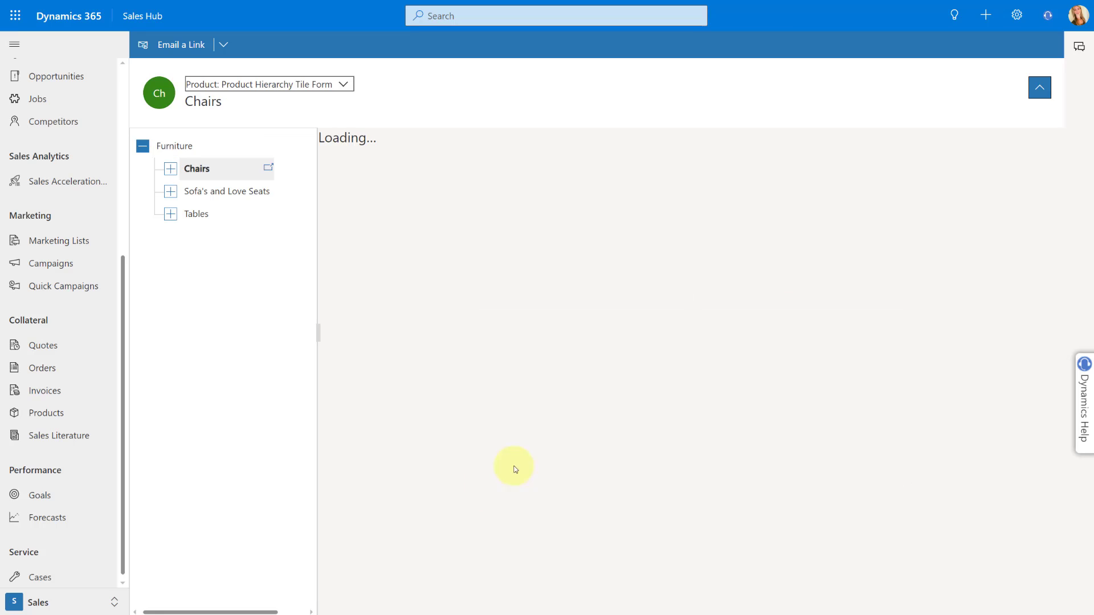
{"action": "scroll", "coordinate": [672, 404], "scroll_direction": "down", "scroll_amount": 1}
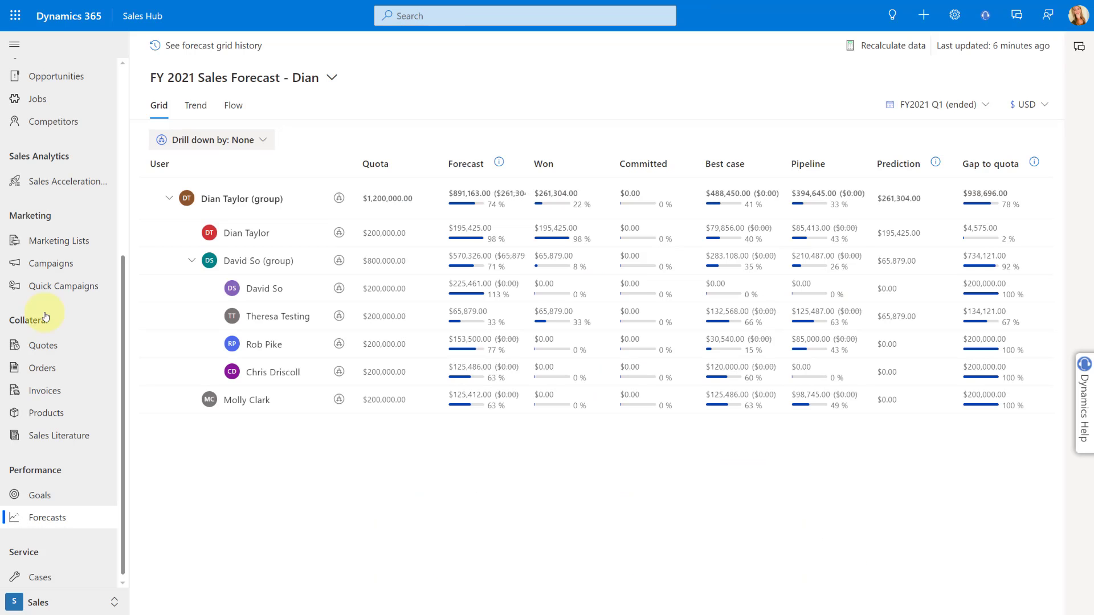
Switch from the FY 2021 sales forecast to the Product Forecast FY 2023 forecast.
{"action": "left_click", "coordinate": [335, 81]}
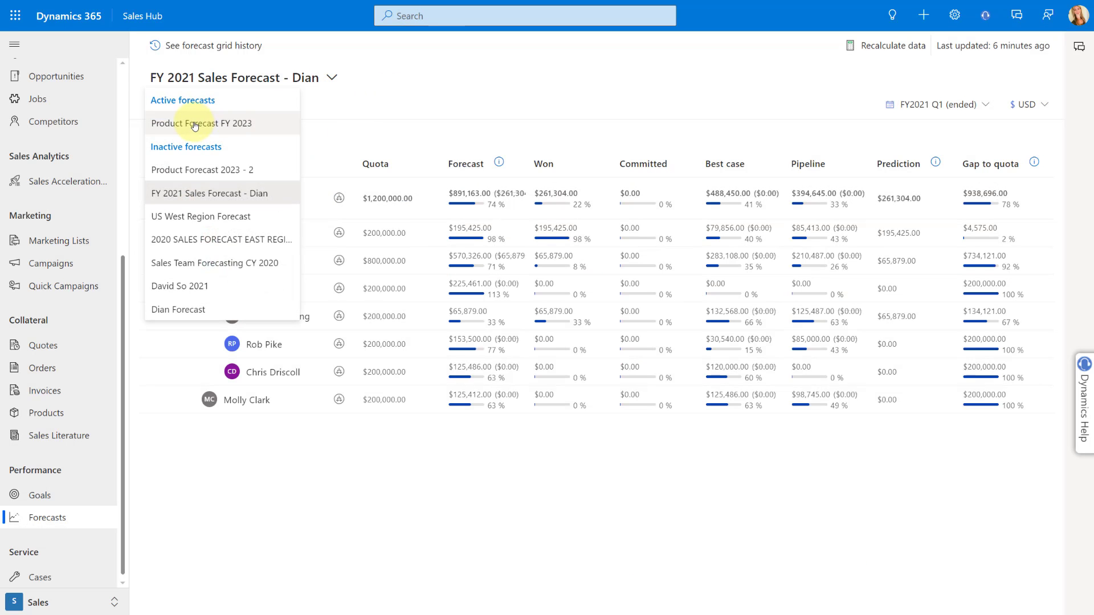
{"action": "left_click", "coordinate": [198, 124]}
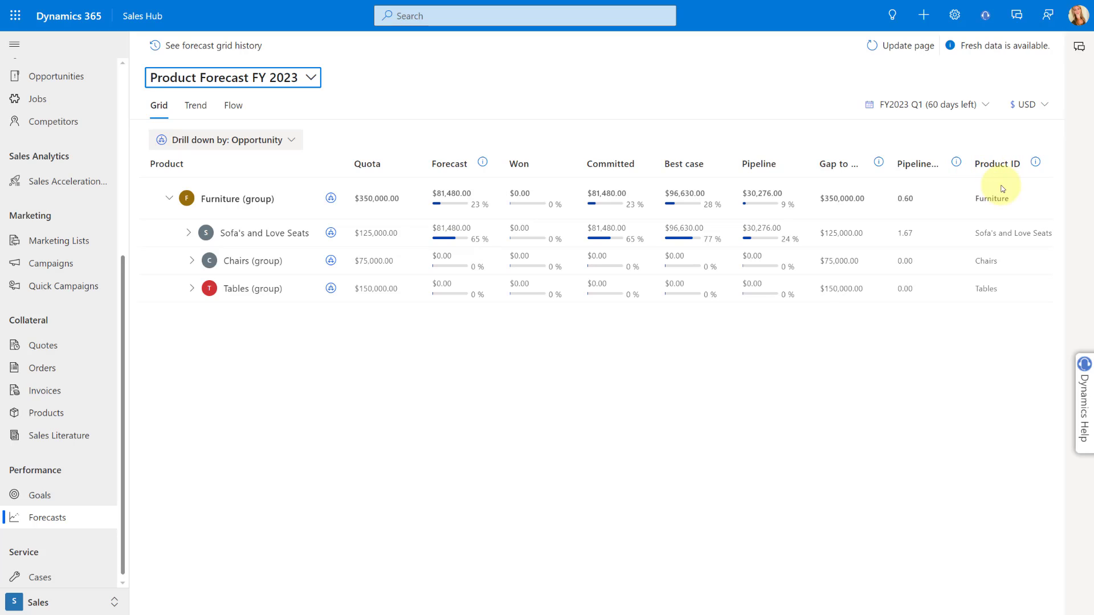
Expand the Sofa's and Love Seats group and widen the Product column to fit the full product names.
{"action": "left_click", "coordinate": [190, 234]}
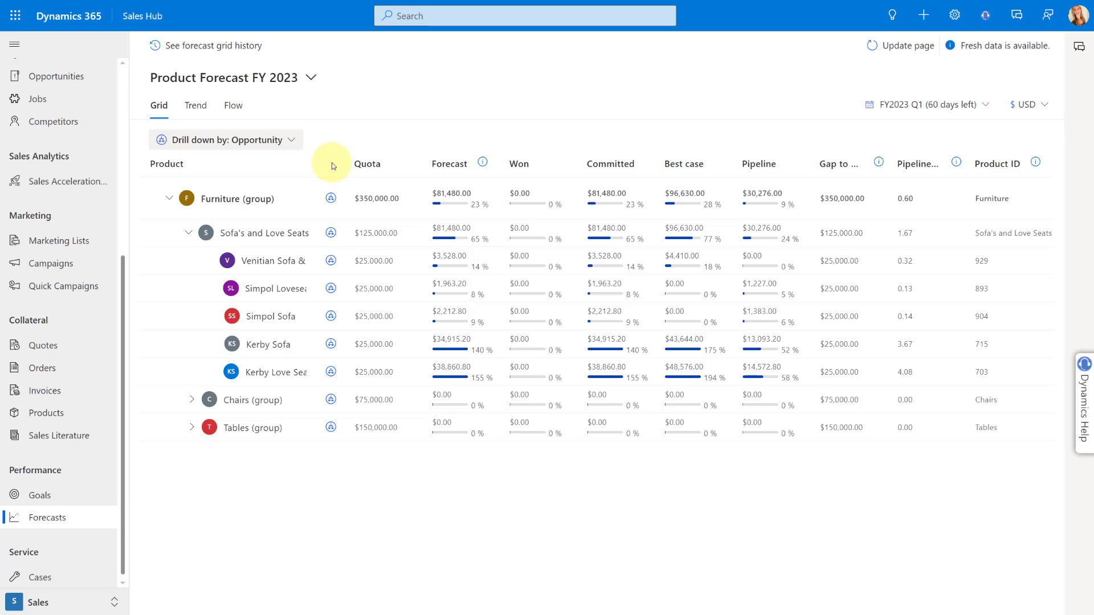
{"action": "left_click_drag", "start_coordinate": [342, 165], "coordinate": [456, 166]}
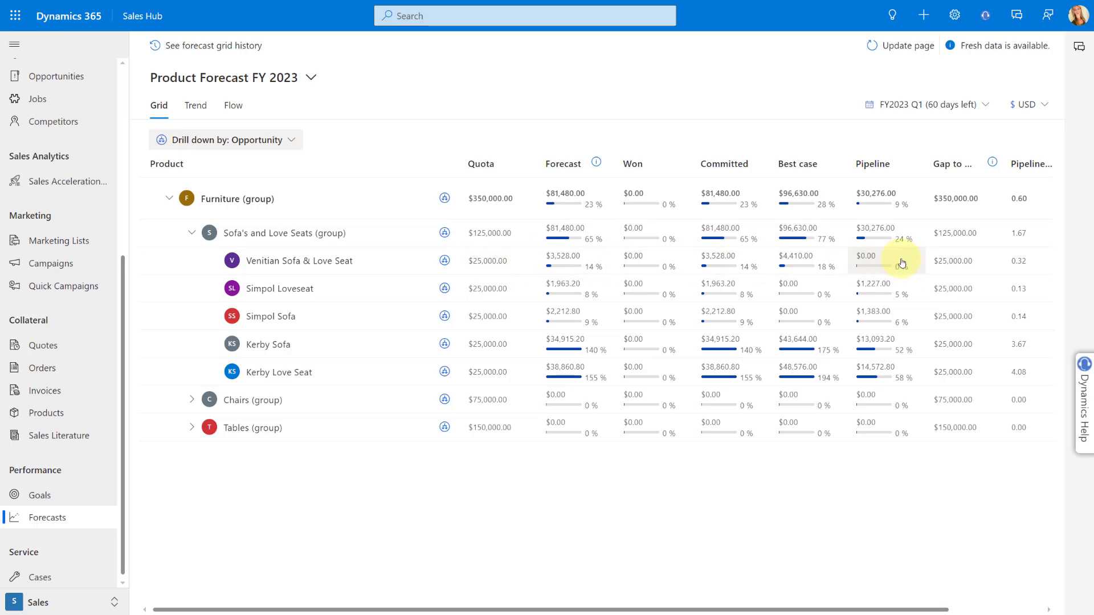
Check the available drill-down record types and drill down into the Sofa's and Love Seats group by opportunity.
{"action": "left_click", "coordinate": [290, 143]}
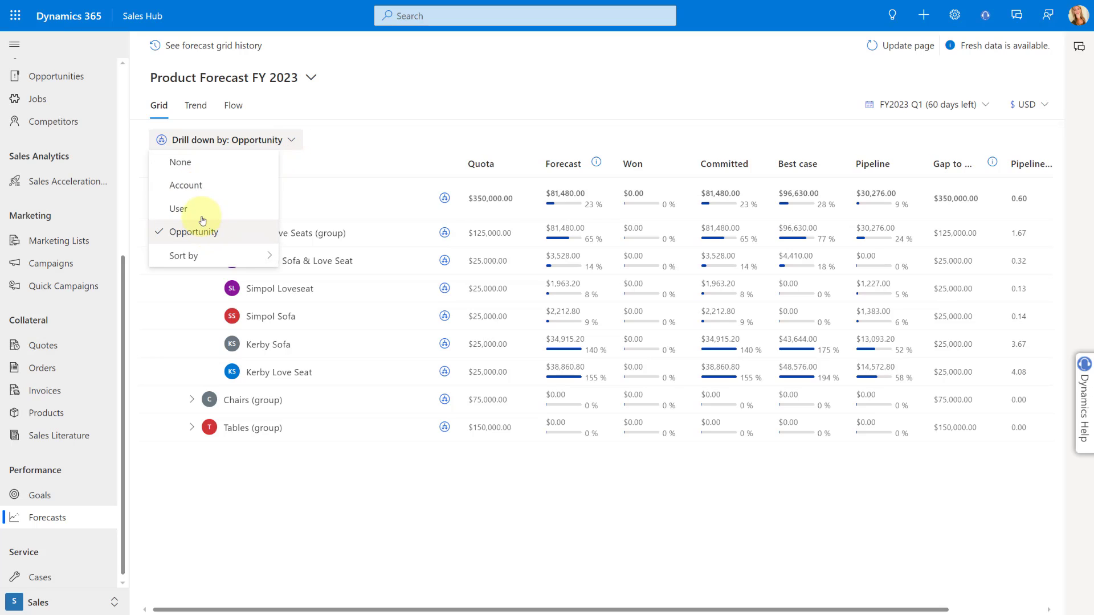
{"action": "left_click", "coordinate": [403, 149]}
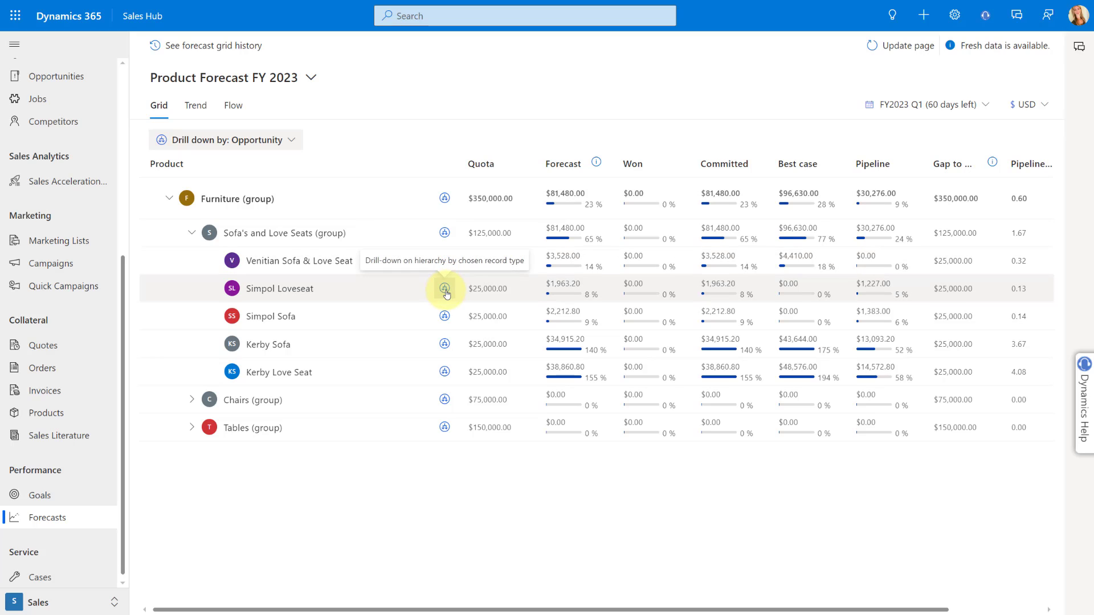
{"action": "left_click", "coordinate": [445, 234]}
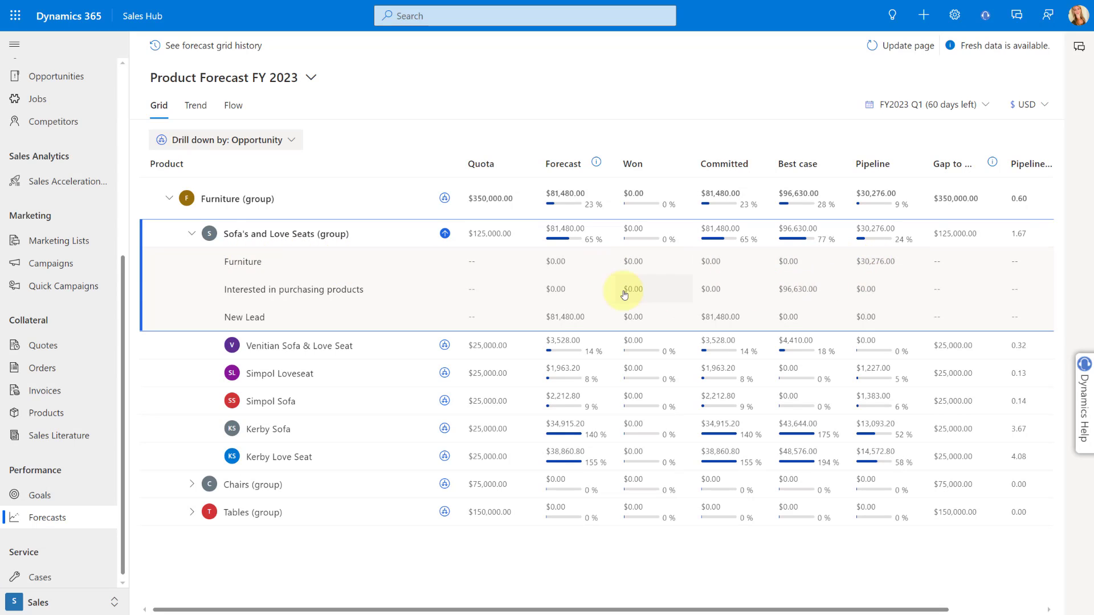
Set the forecast's drill-down to None and open the underlying records of the Sofa's and Love Seats group.
{"action": "left_click", "coordinate": [289, 141]}
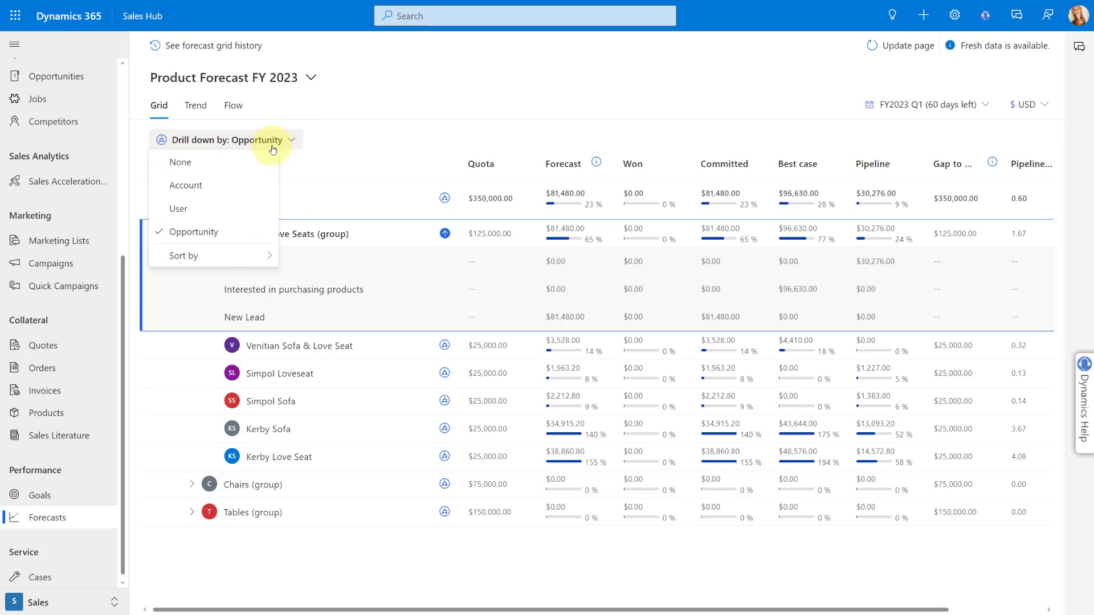
{"action": "left_click", "coordinate": [215, 161]}
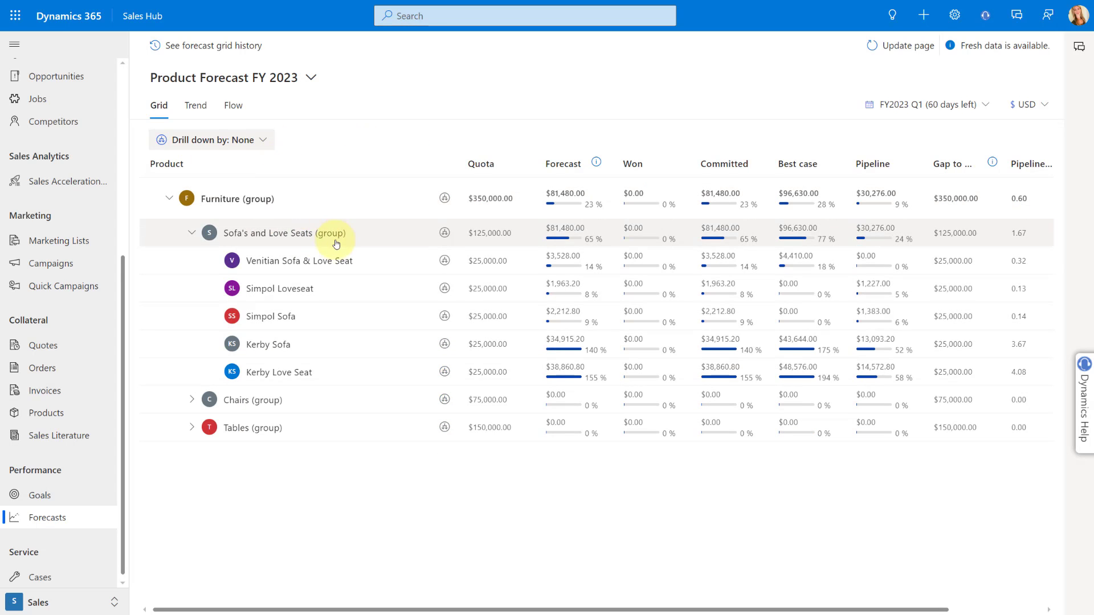
{"action": "left_click", "coordinate": [310, 236]}
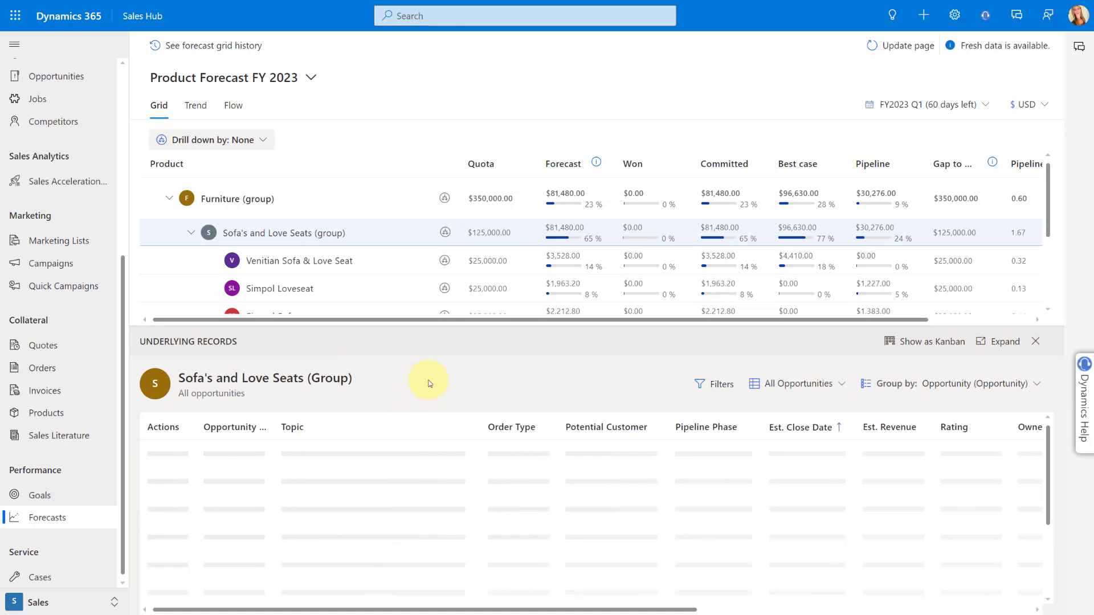
Set the underlying records' grouping to None and highlight the "All opportunity Lines" label under the group name.
{"action": "left_click", "coordinate": [1036, 384]}
{"action": "left_click", "coordinate": [937, 408]}
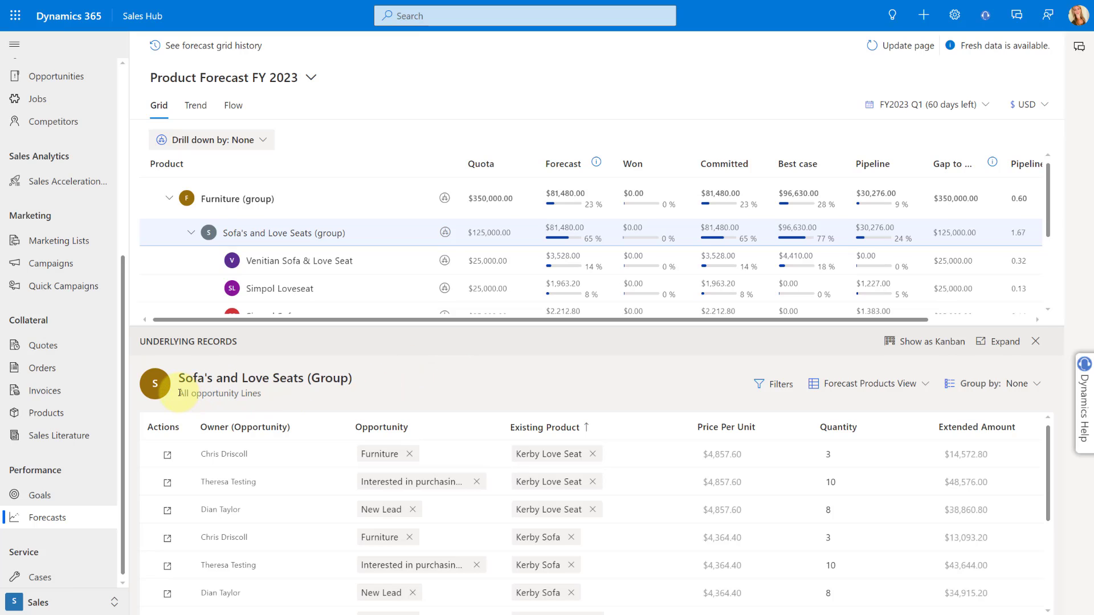
{"action": "left_click_drag", "start_coordinate": [180, 393], "coordinate": [262, 393]}
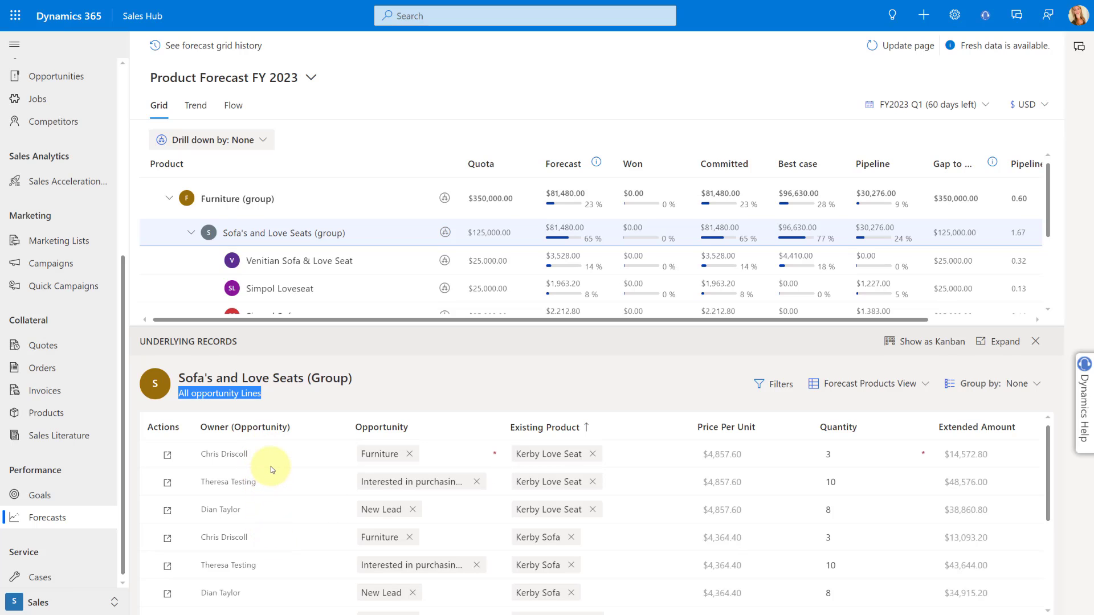
Group the underlying records by Opportunity and show the opportunity lines of the Furniture opportunity.
{"action": "left_click", "coordinate": [404, 461]}
{"action": "left_click", "coordinate": [1039, 385]}
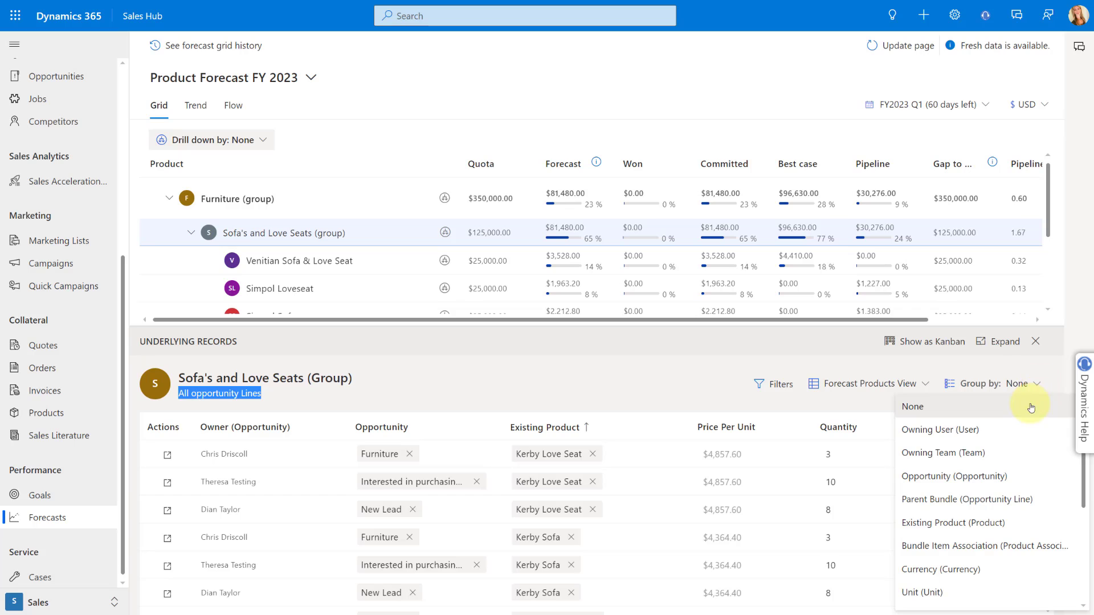
{"action": "left_click", "coordinate": [926, 477]}
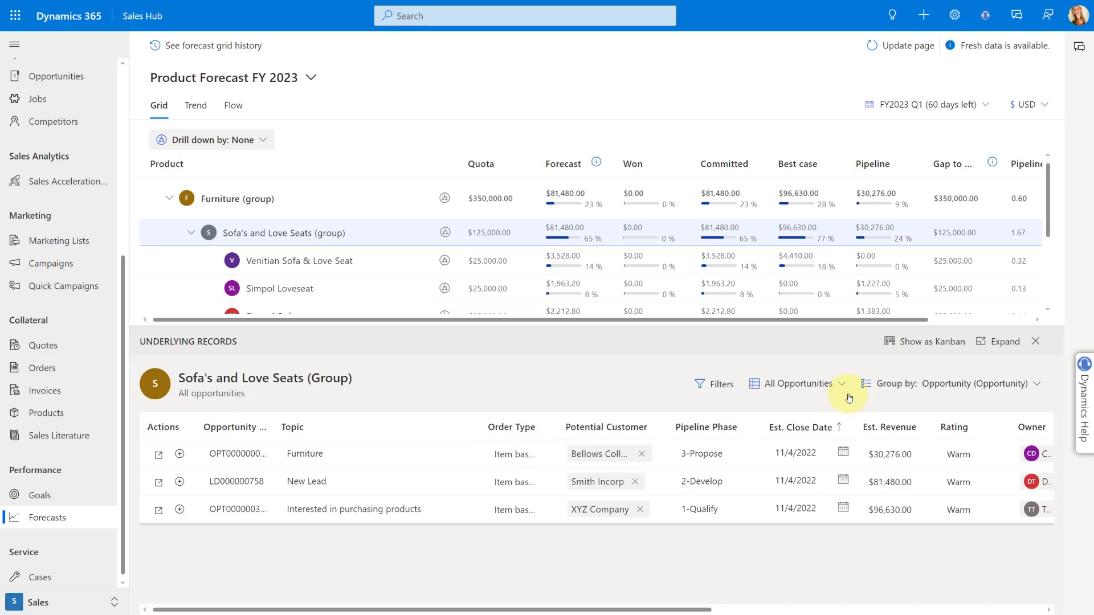
{"action": "left_click", "coordinate": [180, 454]}
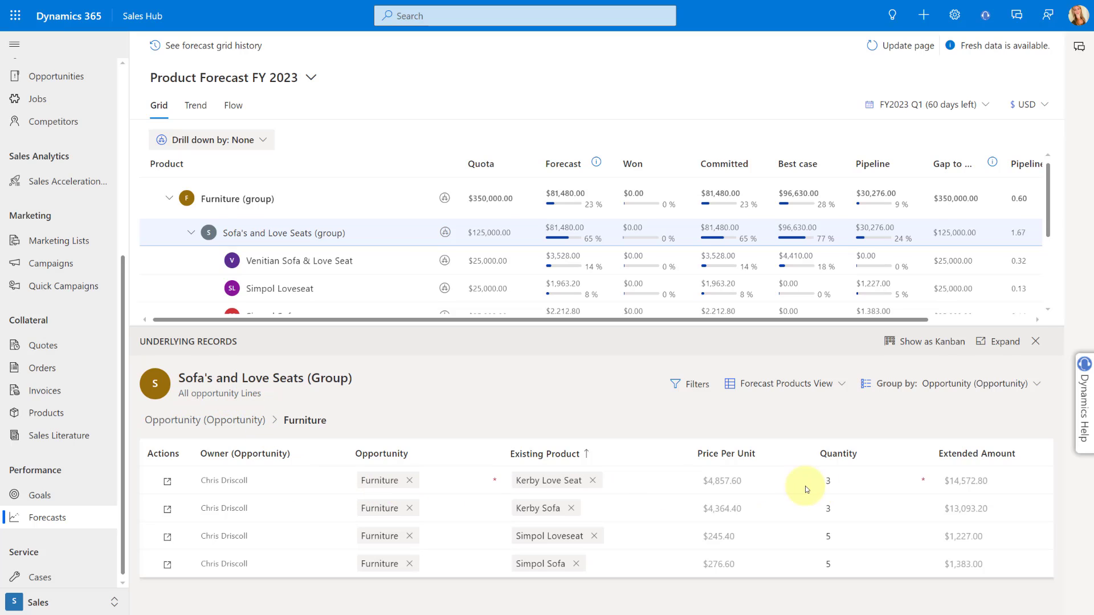
{"action": "left_click", "coordinate": [870, 483]}
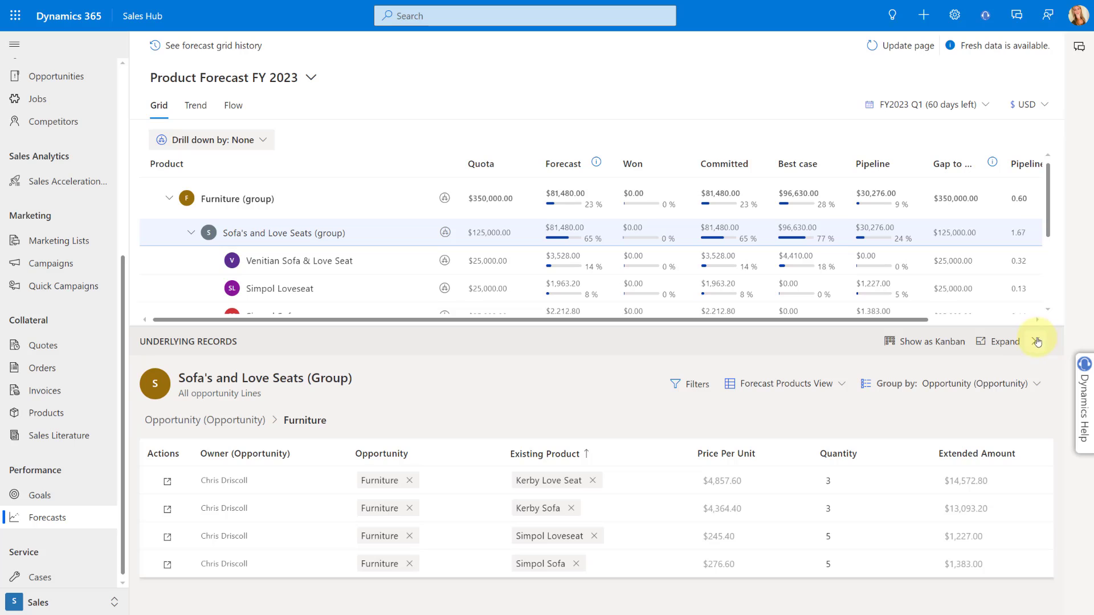
In an expanded Kanban view of the underlying records, move New Lead to Best case and Interested in purchasing products to Committed.
{"action": "left_click", "coordinate": [926, 341]}
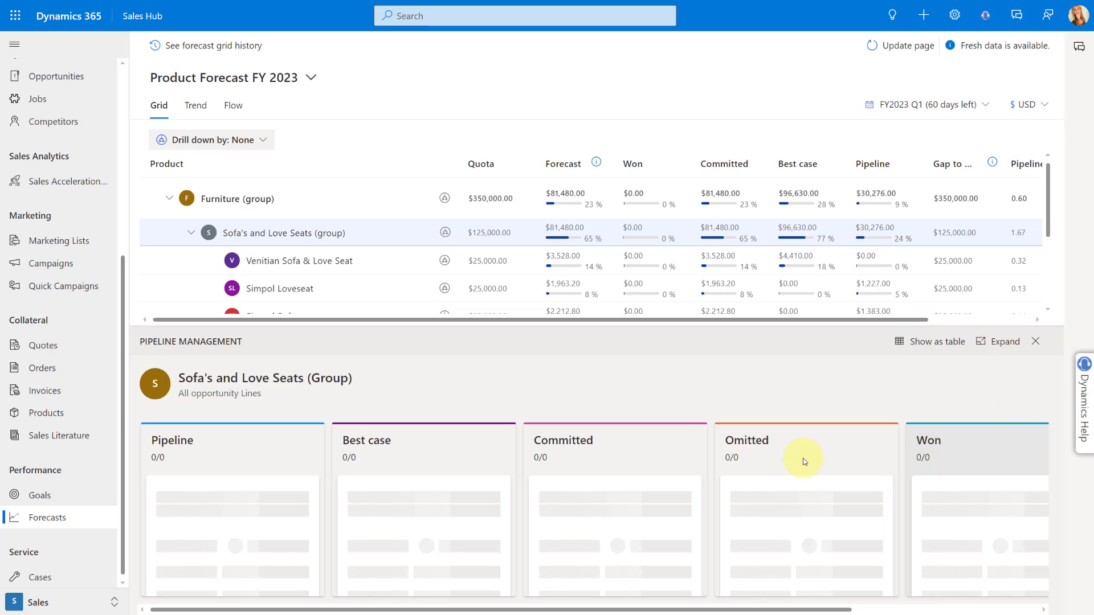
{"action": "left_click", "coordinate": [1004, 343]}
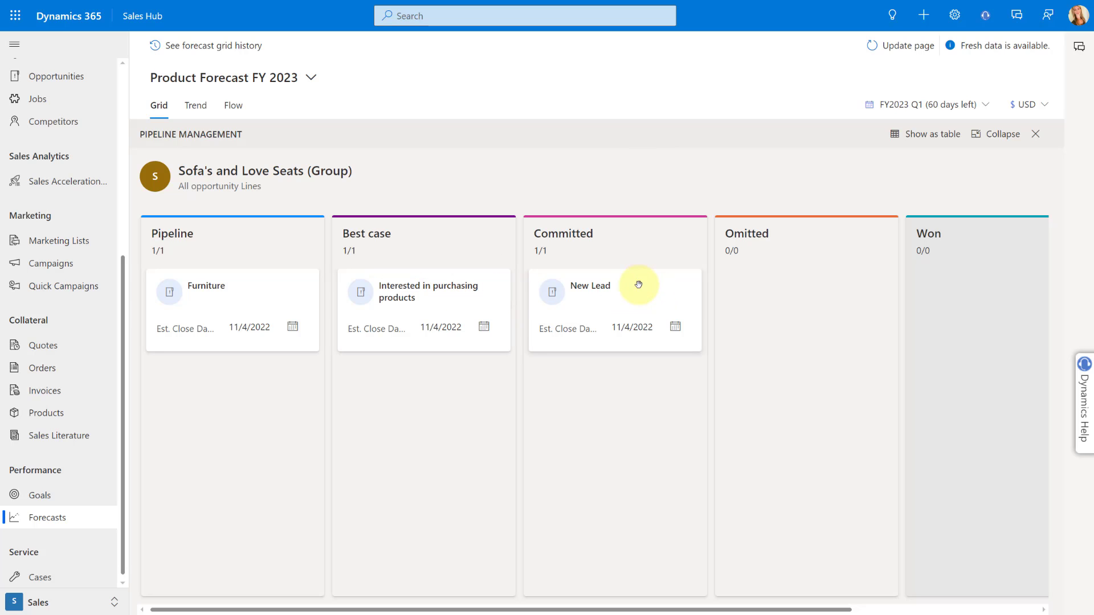
{"action": "left_click_drag", "start_coordinate": [635, 283], "coordinate": [441, 287]}
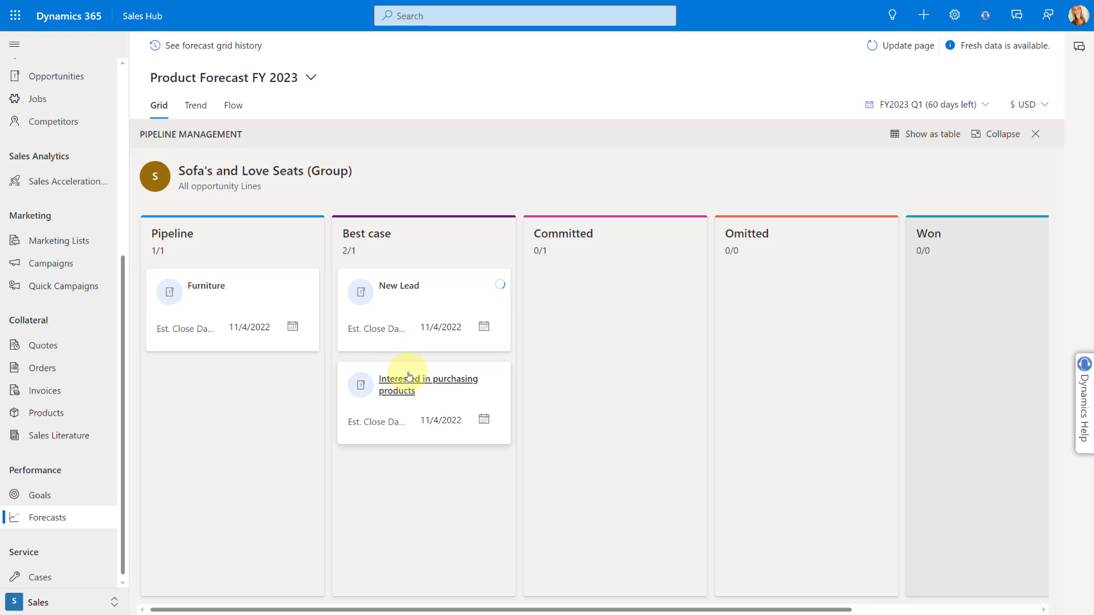
{"action": "left_click_drag", "start_coordinate": [440, 375], "coordinate": [621, 285]}
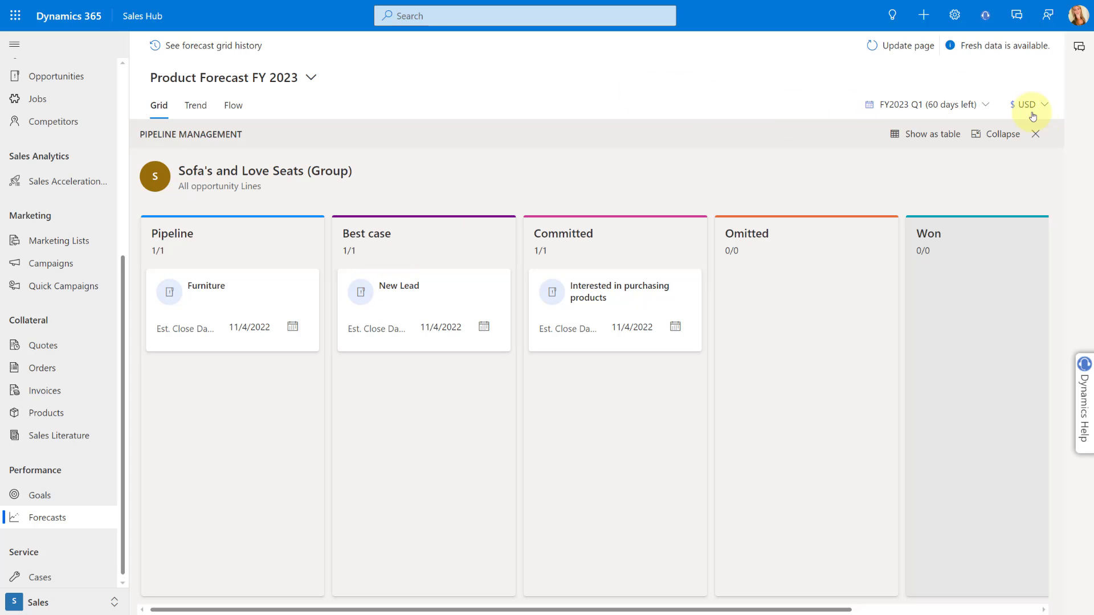
{"action": "left_click", "coordinate": [1037, 135]}
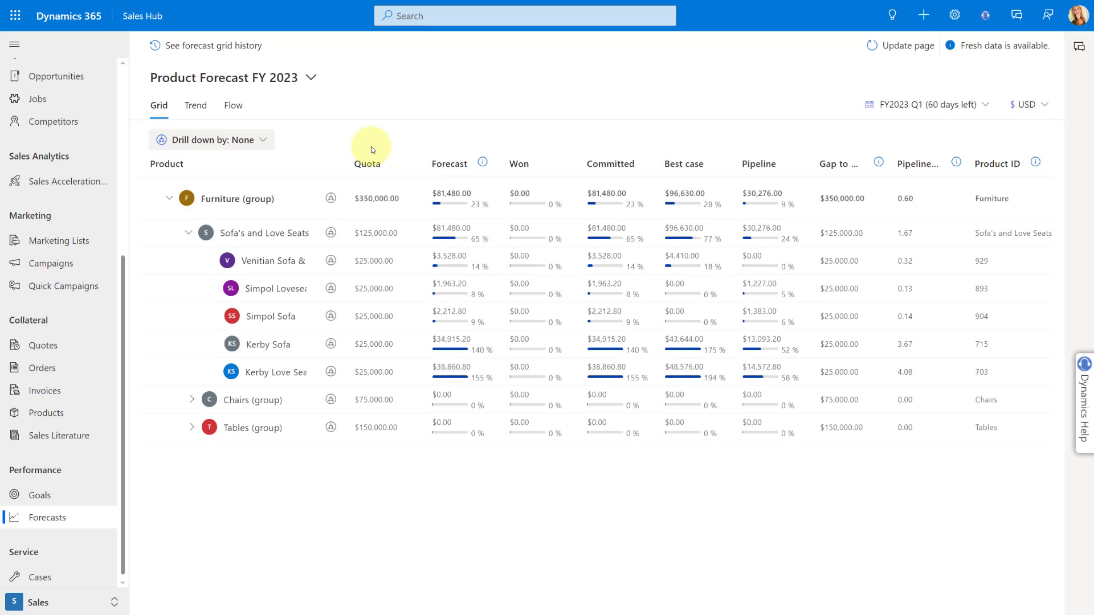
Drill down into the Sofa's and Love Seats group by Account, and change the drill-down to User.
{"action": "left_click", "coordinate": [259, 143]}
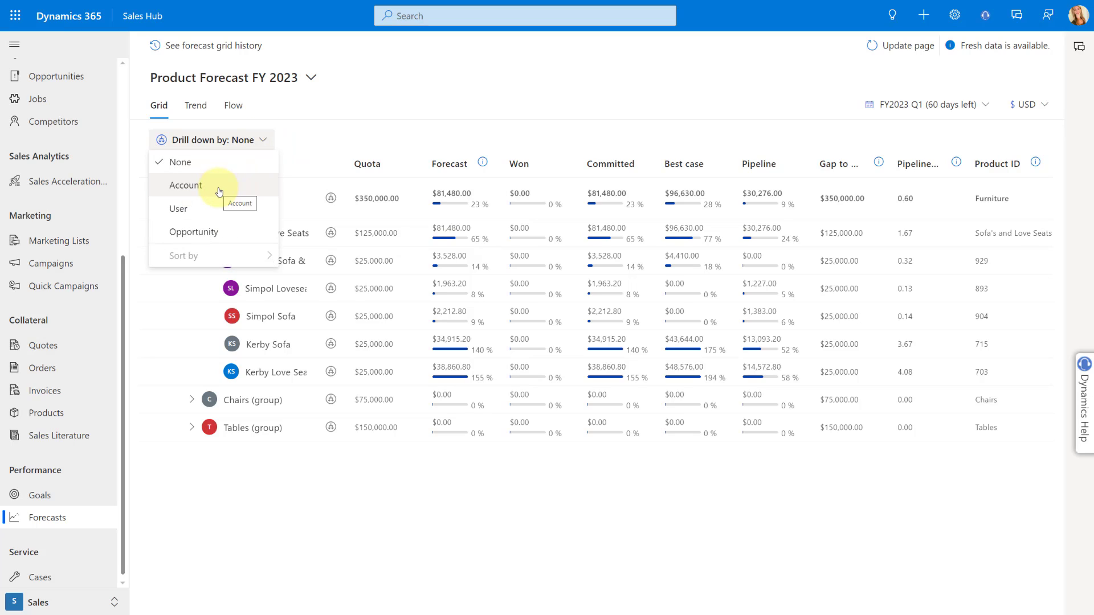
{"action": "left_click", "coordinate": [199, 187]}
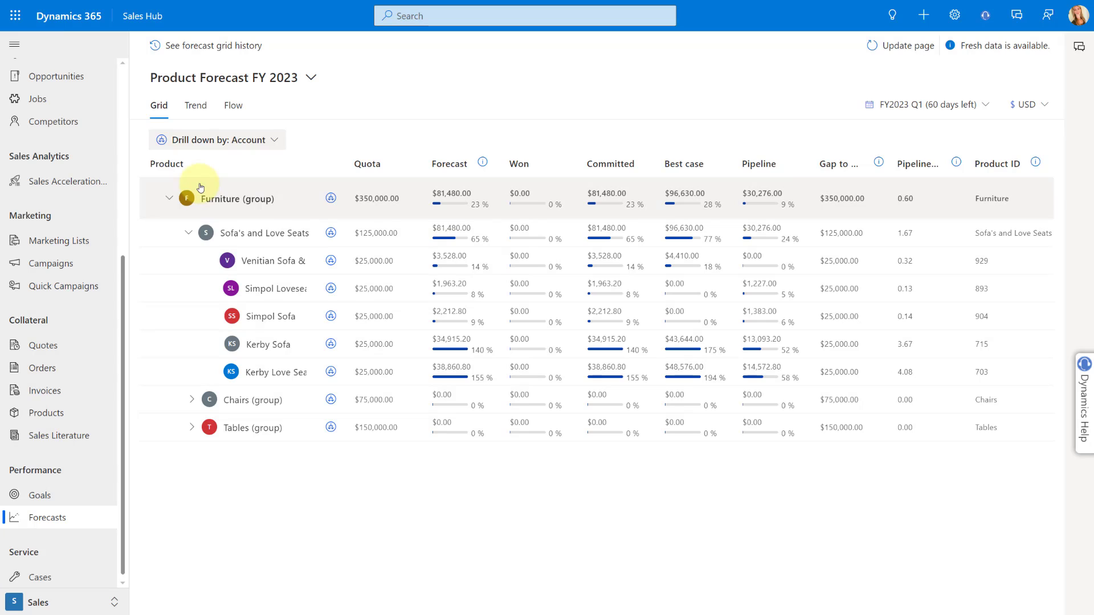
{"action": "left_click", "coordinate": [331, 233]}
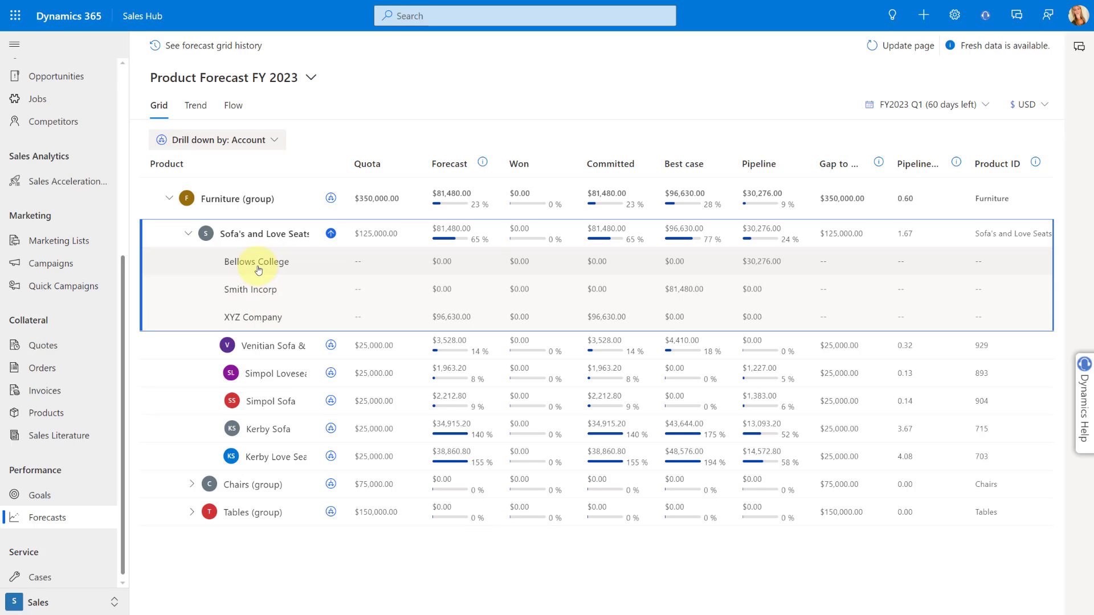
{"action": "left_click", "coordinate": [274, 140]}
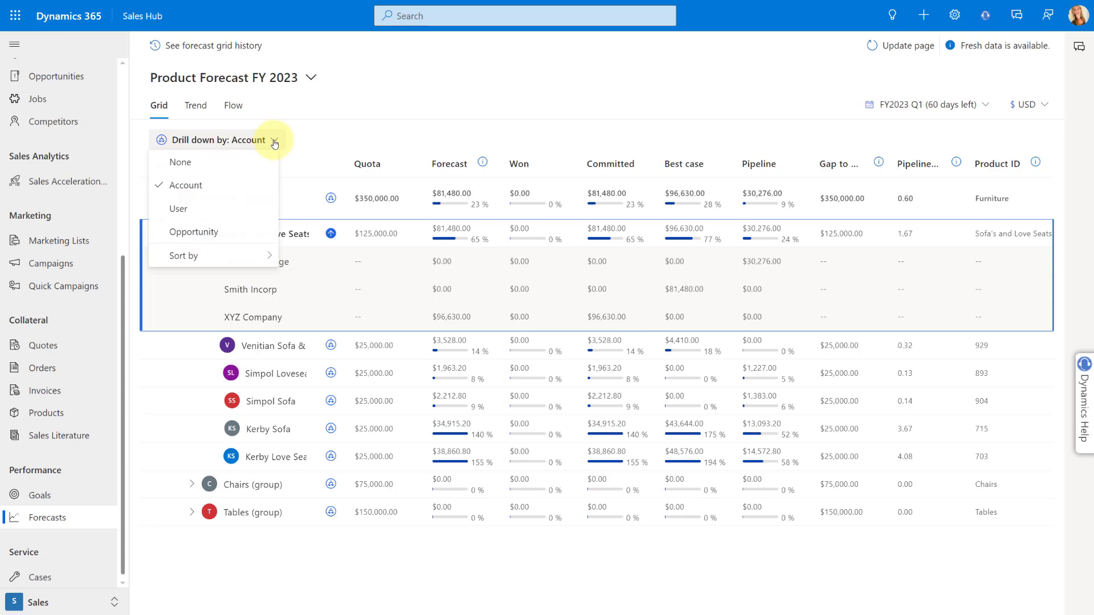
{"action": "left_click", "coordinate": [182, 214]}
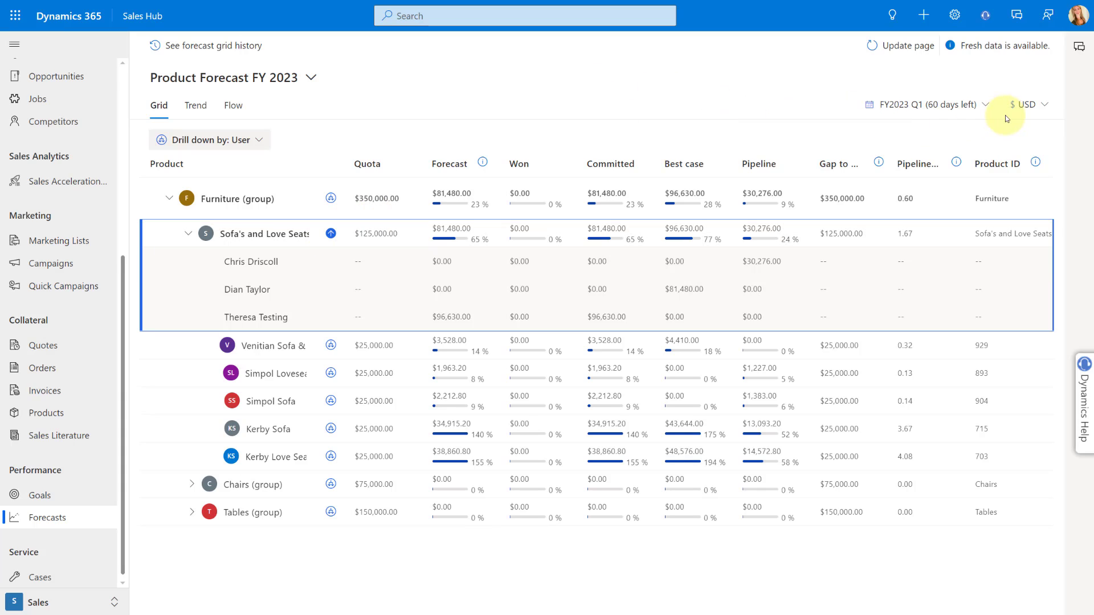
Try displaying the product forecast in EUR and return its currency to USD.
{"action": "left_click", "coordinate": [1046, 106]}
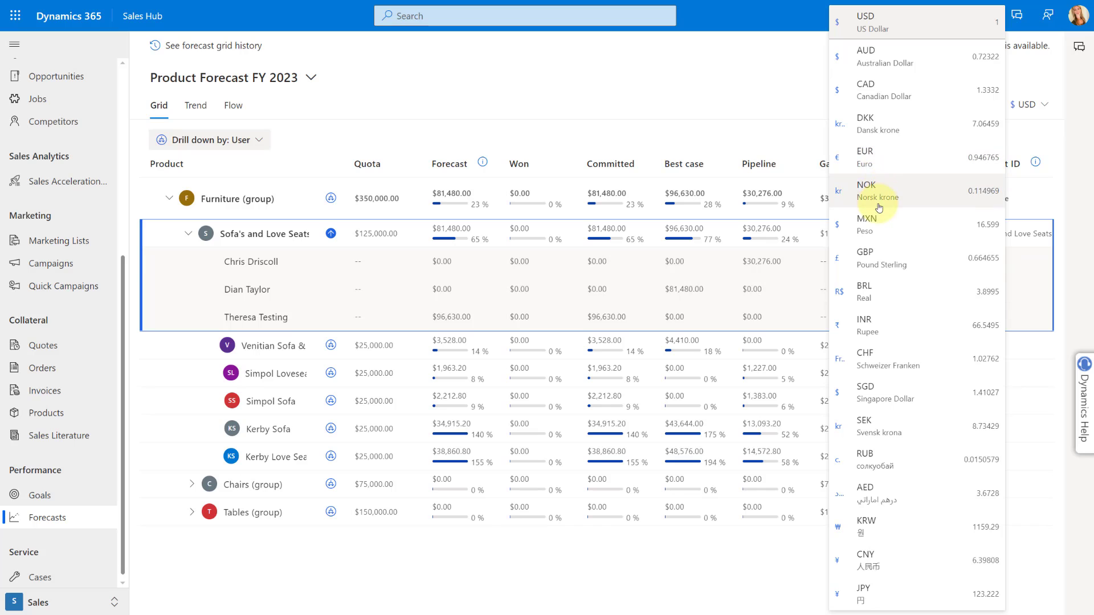
{"action": "left_click", "coordinate": [889, 158]}
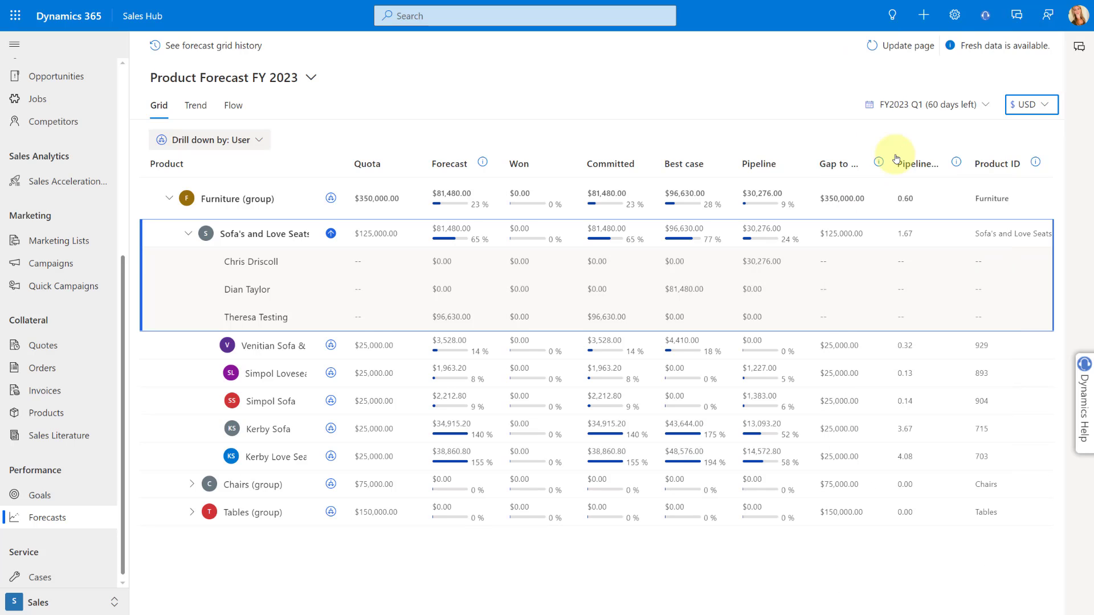
{"action": "left_click", "coordinate": [1031, 104]}
{"action": "left_click", "coordinate": [893, 22]}
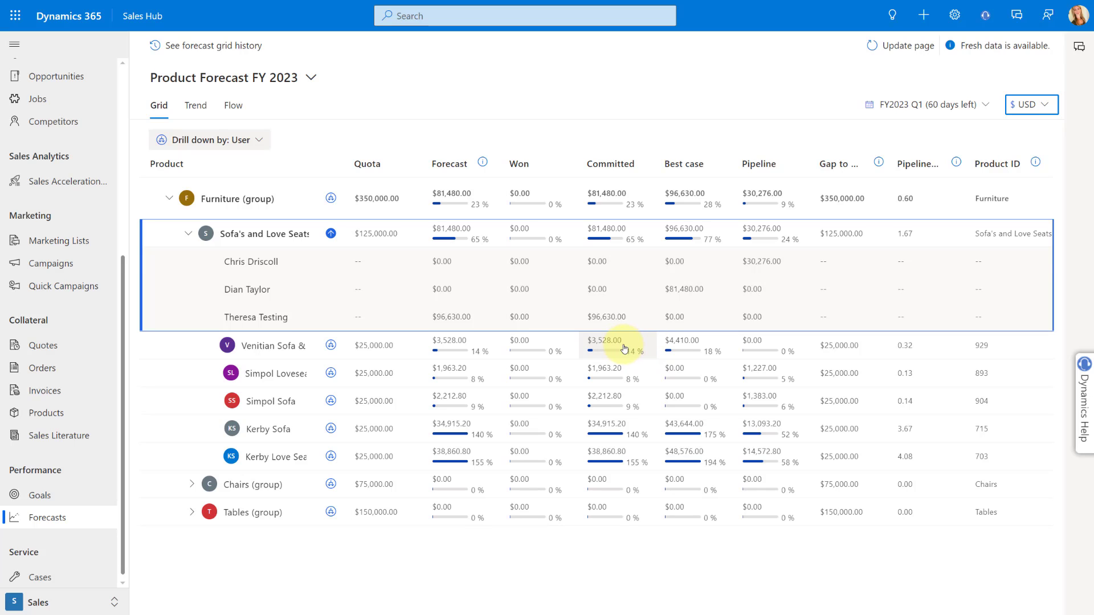
Switch to the inactive FY 2021 sales forecast and adjust the Best case value of the first seller in the nested group to 25000.
{"action": "left_click", "coordinate": [274, 78]}
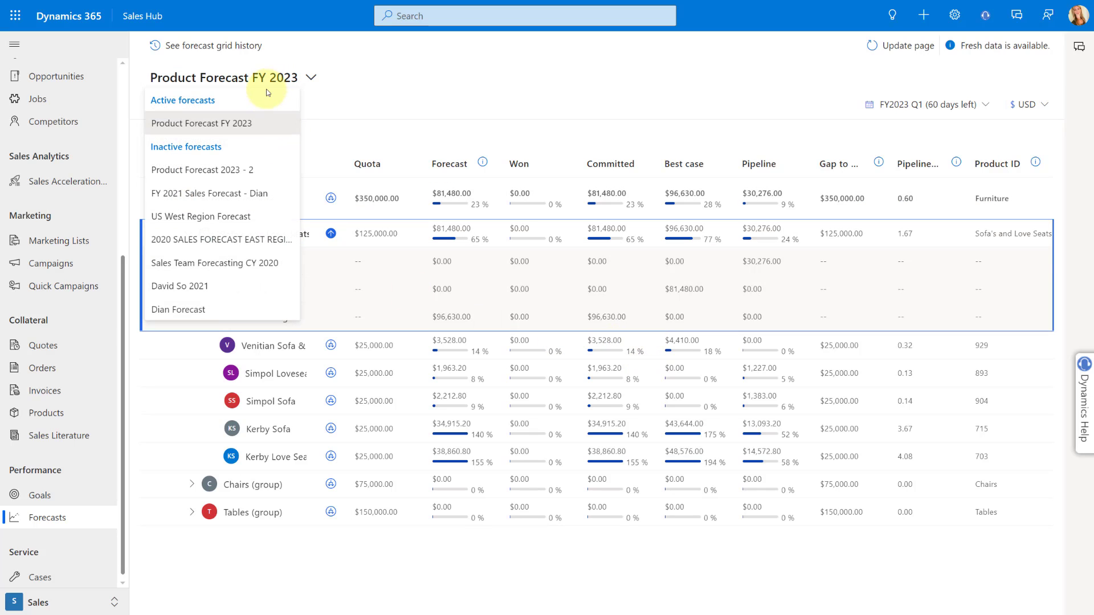
{"action": "left_click", "coordinate": [255, 195]}
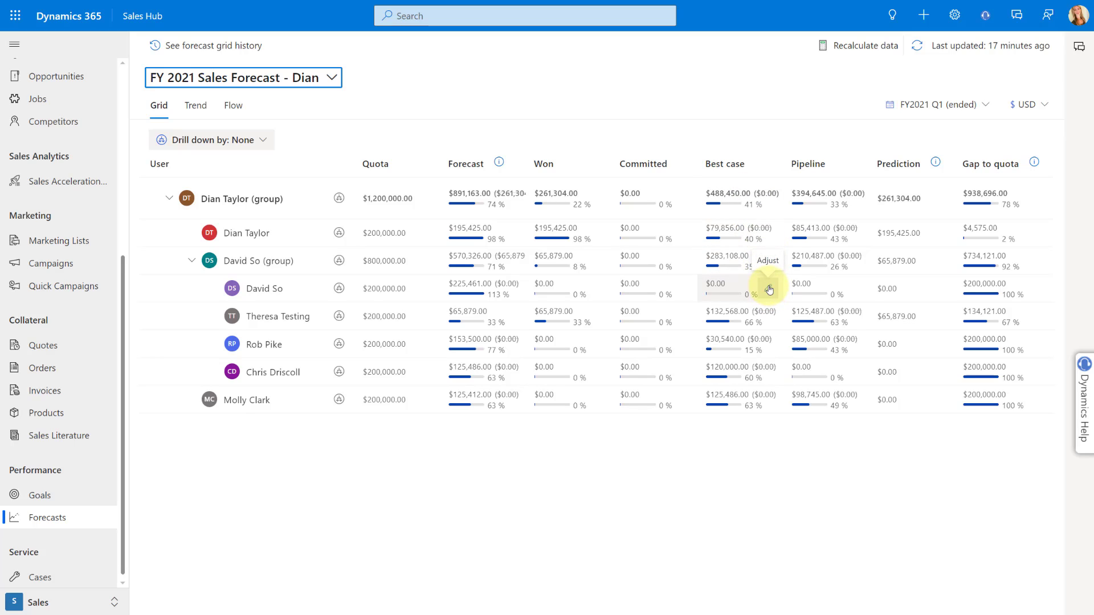
{"action": "left_click", "coordinate": [769, 290]}
{"action": "left_click", "coordinate": [584, 414]}
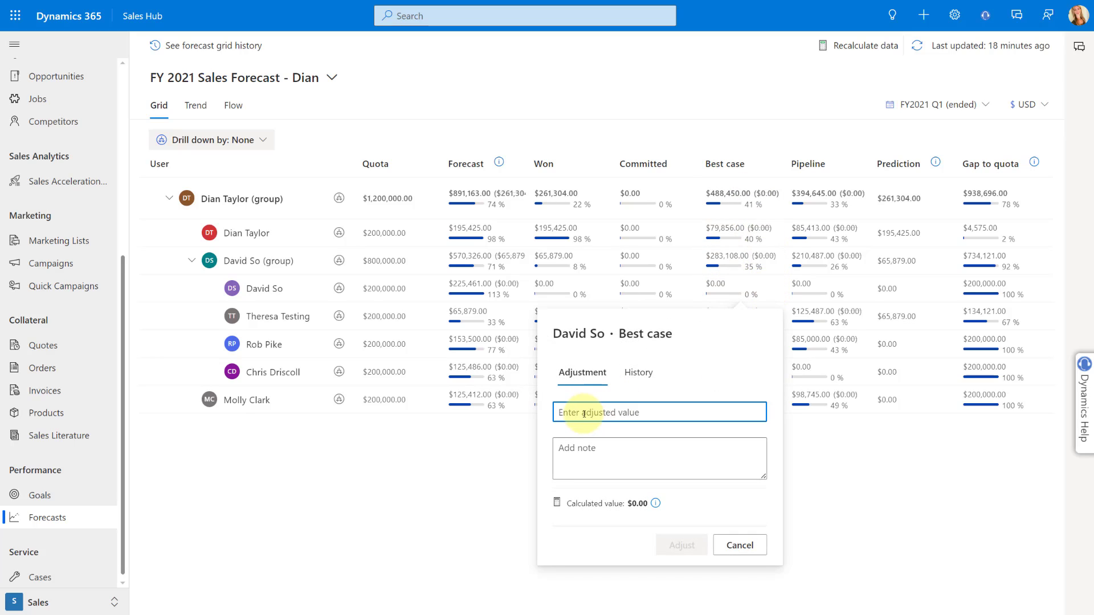
{"action": "type", "text": "25000"}
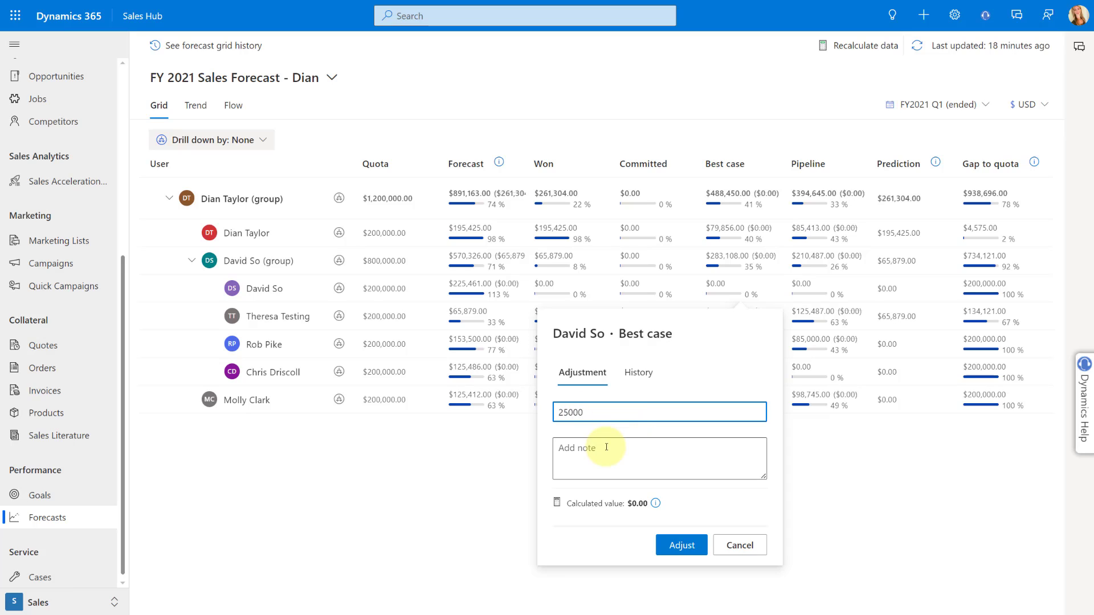
{"action": "left_click", "coordinate": [681, 545]}
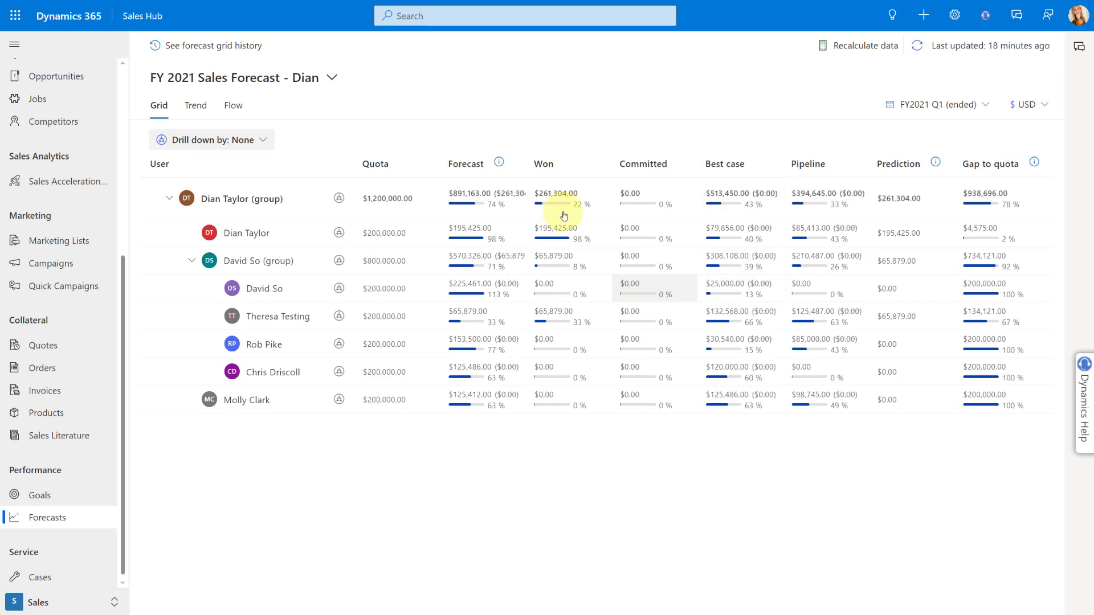
Look at the adjustment options for the top-level group's Forecast value and close them without making a change.
{"action": "mouse_move", "coordinate": [499, 165]}
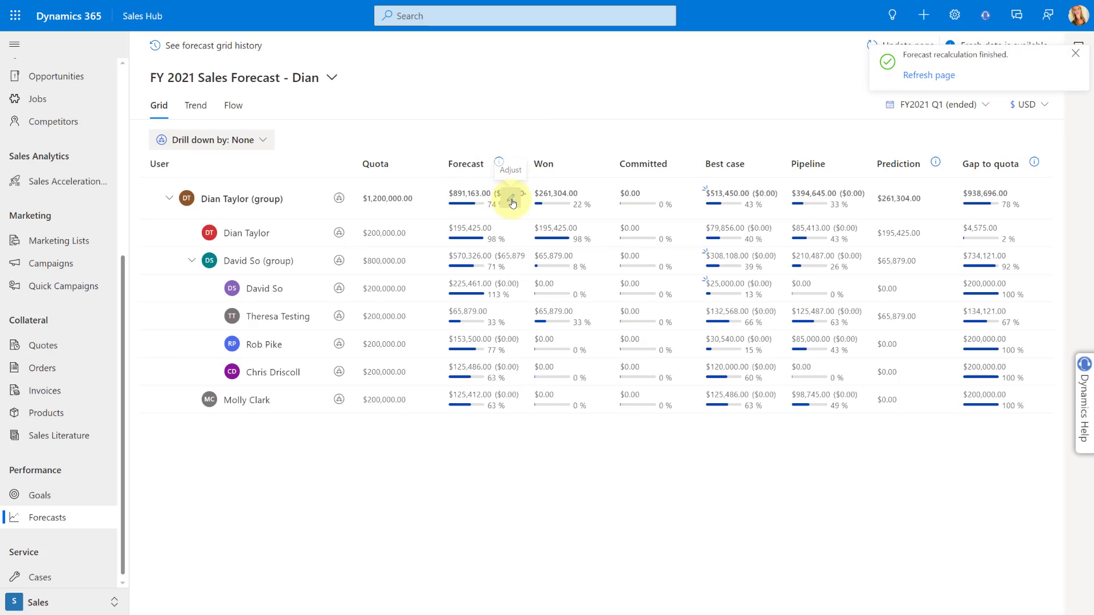
{"action": "left_click", "coordinate": [511, 200]}
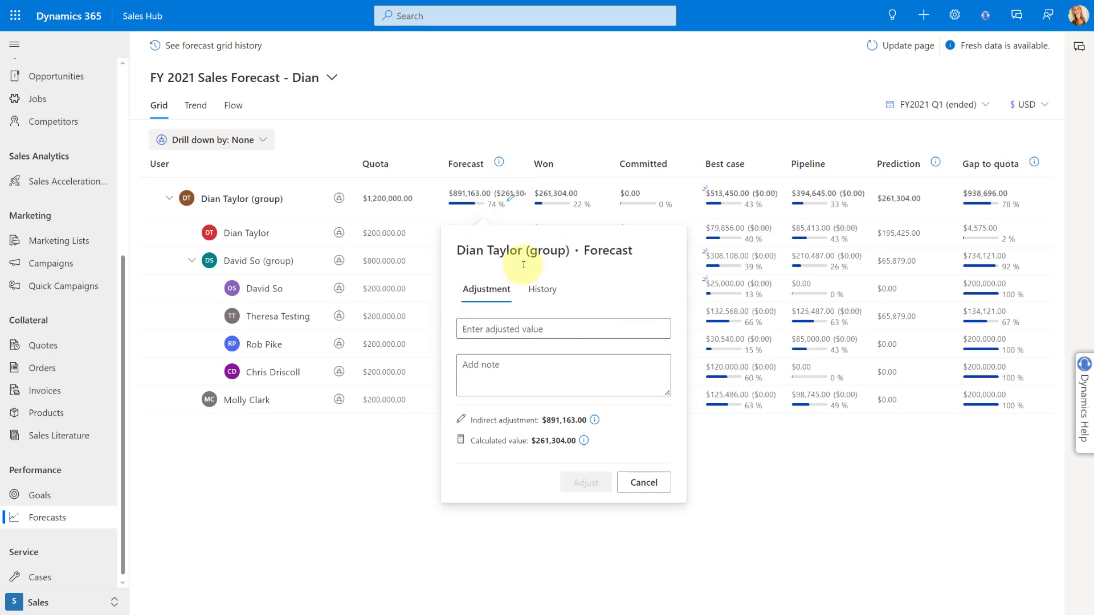
{"action": "left_click", "coordinate": [643, 484]}
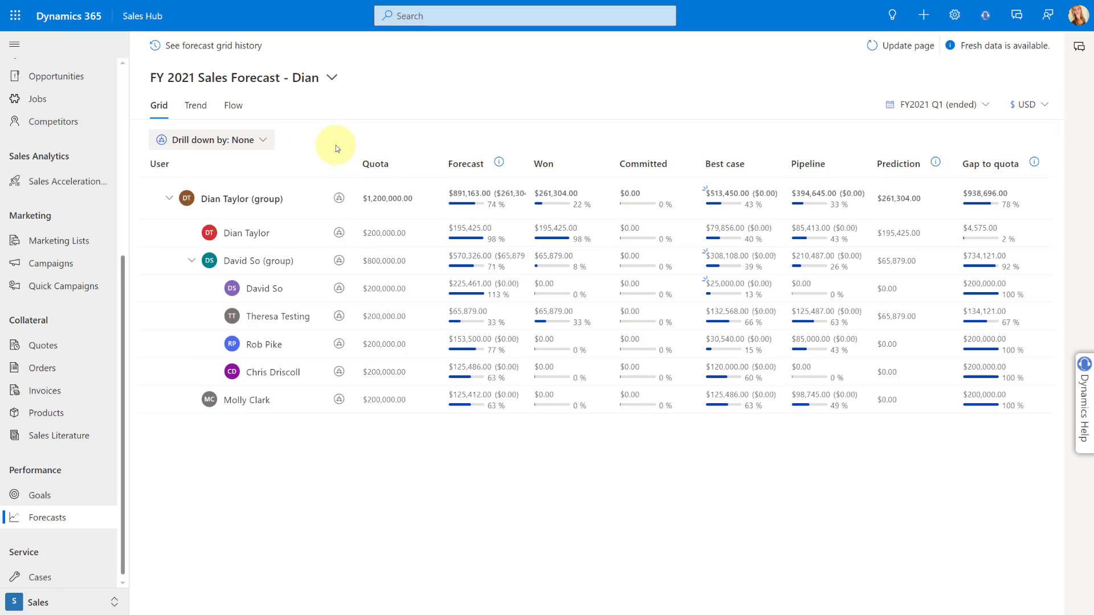
View the forecast's trend chart and set the start date of its deals flow analysis to 9/14/2021.
{"action": "left_click", "coordinate": [195, 107]}
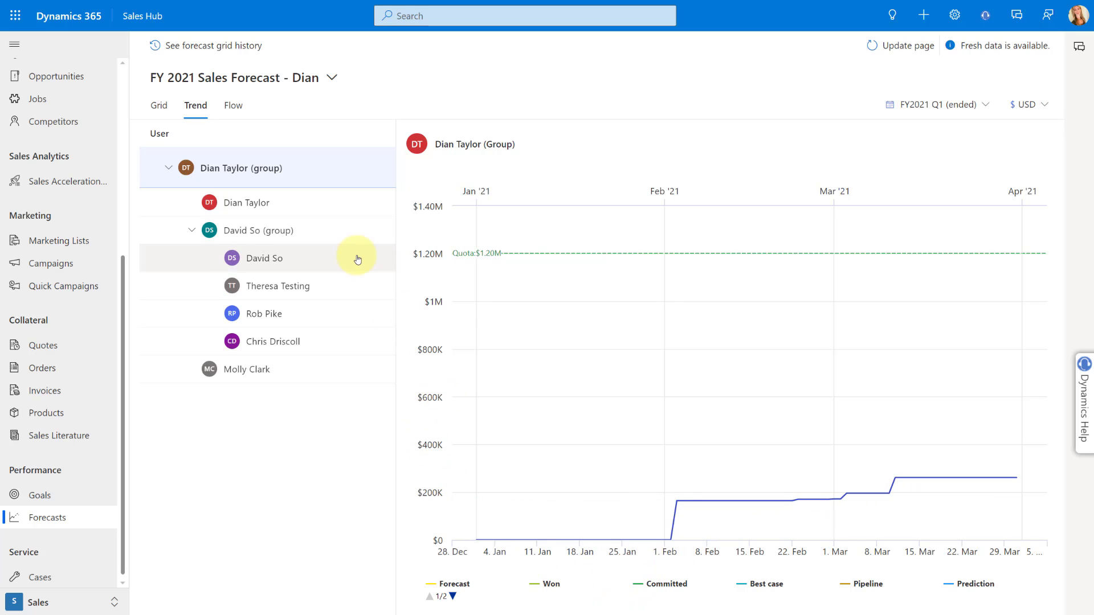
{"action": "left_click", "coordinate": [234, 106]}
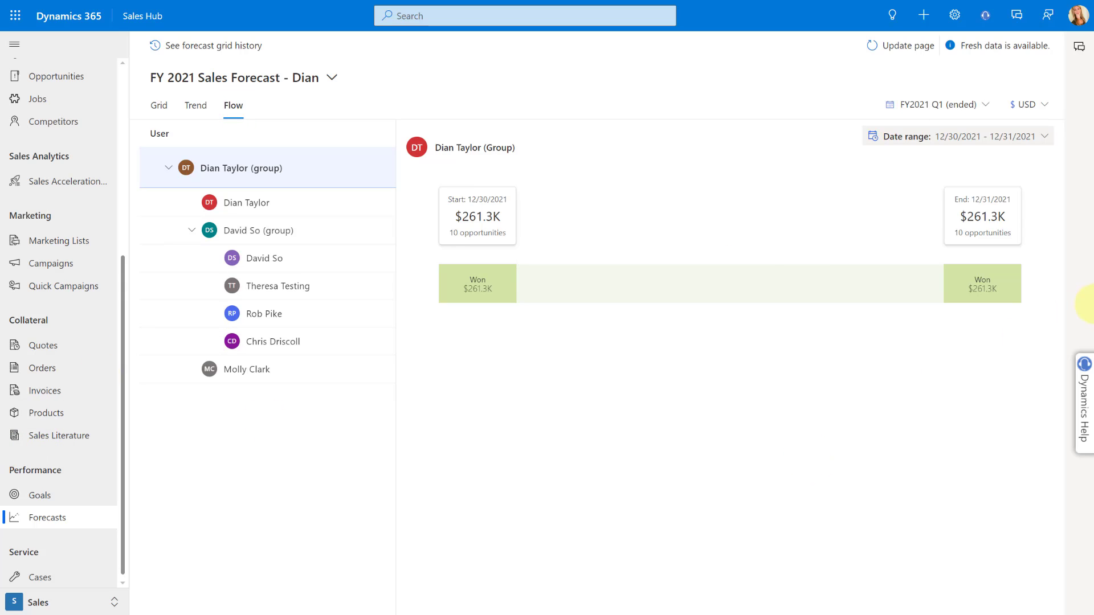
{"action": "left_click", "coordinate": [1019, 140]}
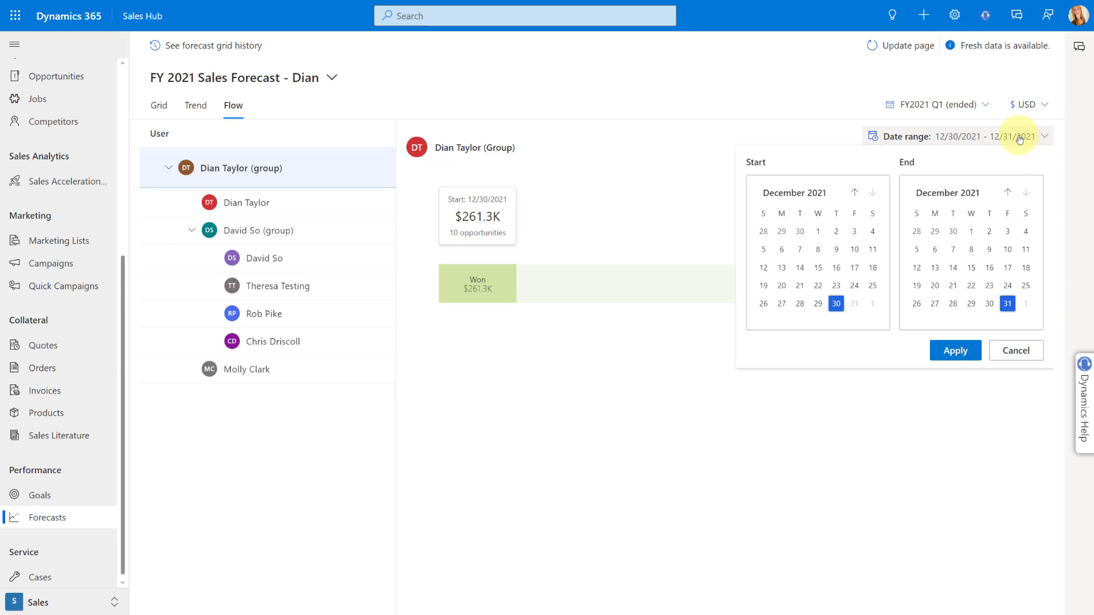
{"action": "left_click", "coordinate": [854, 192]}
{"action": "left_click", "coordinate": [855, 192]}
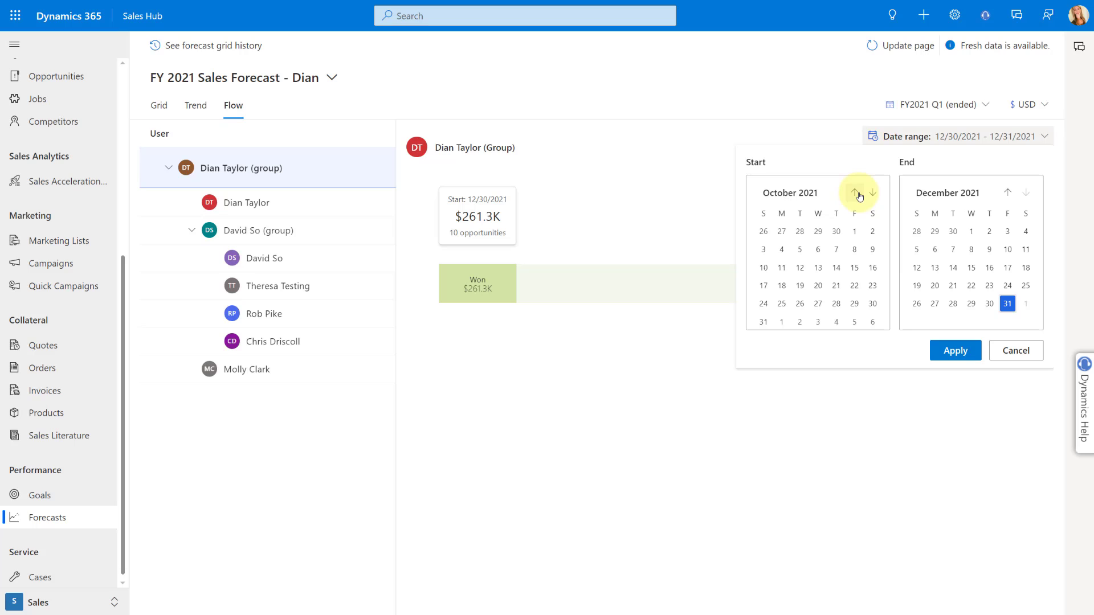
{"action": "left_click", "coordinate": [854, 193]}
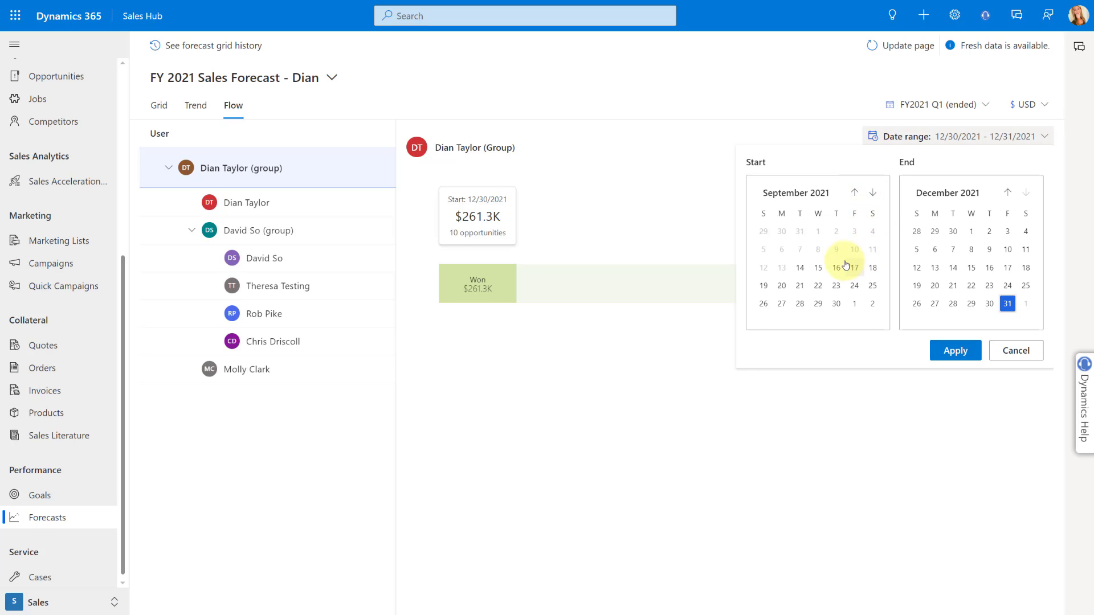
{"action": "left_click", "coordinate": [801, 269]}
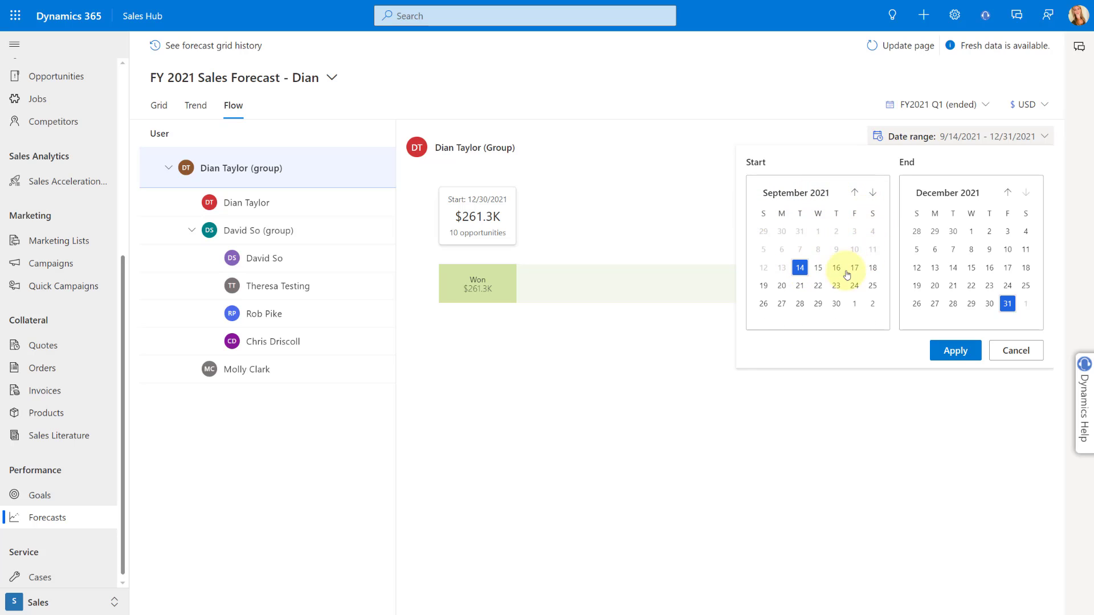
{"action": "left_click", "coordinate": [955, 353]}
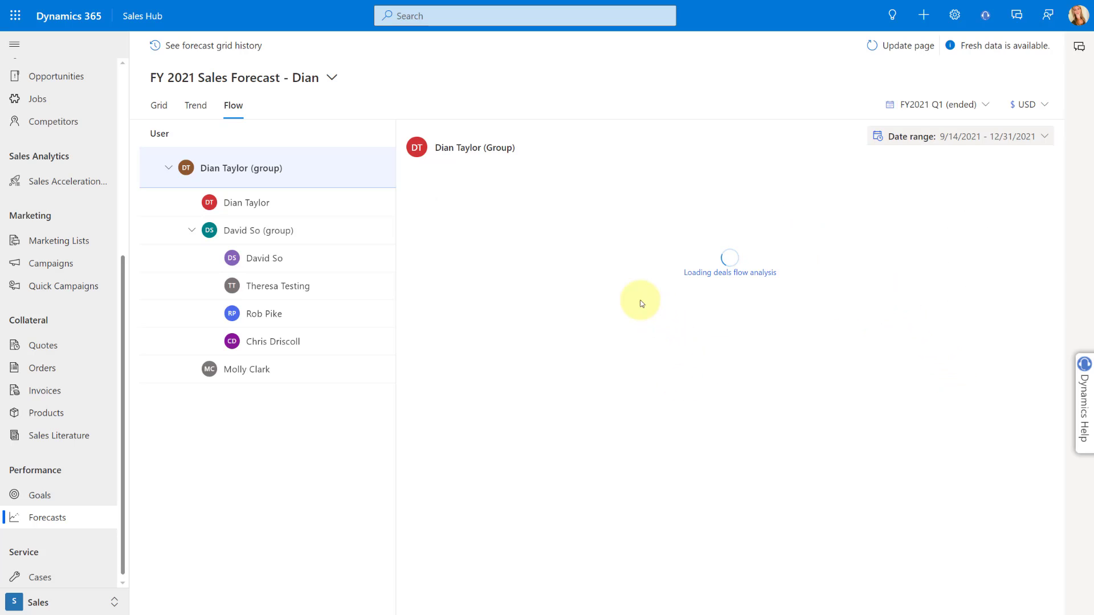
Highlight the start date in the flow chart and inspect the details of the Won-to-Won flow.
{"action": "mouse_move", "coordinate": [593, 300]}
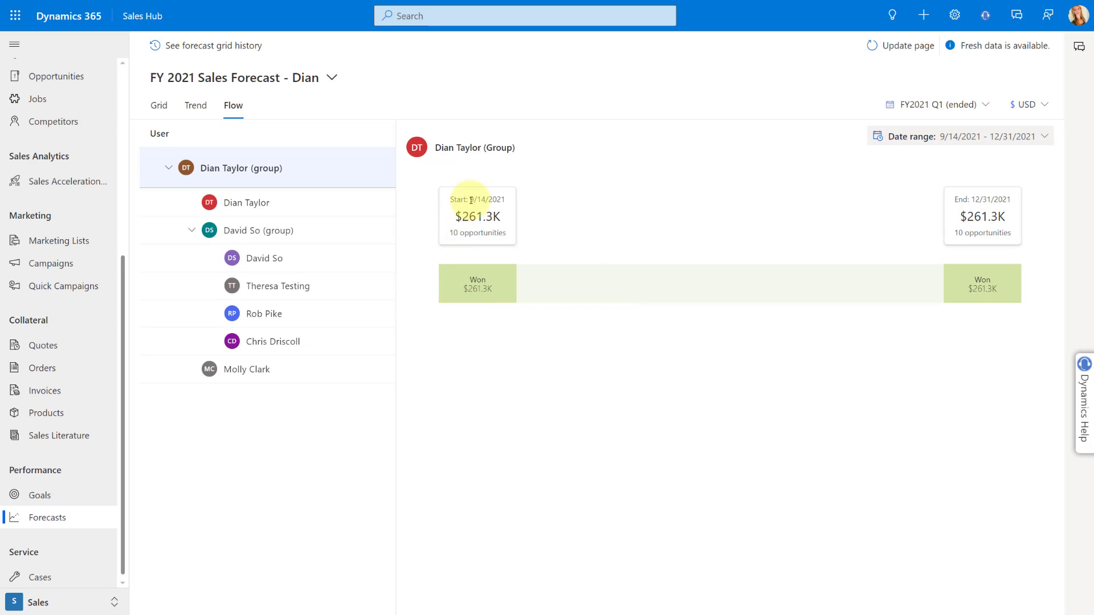
{"action": "left_click_drag", "start_coordinate": [470, 200], "coordinate": [505, 199]}
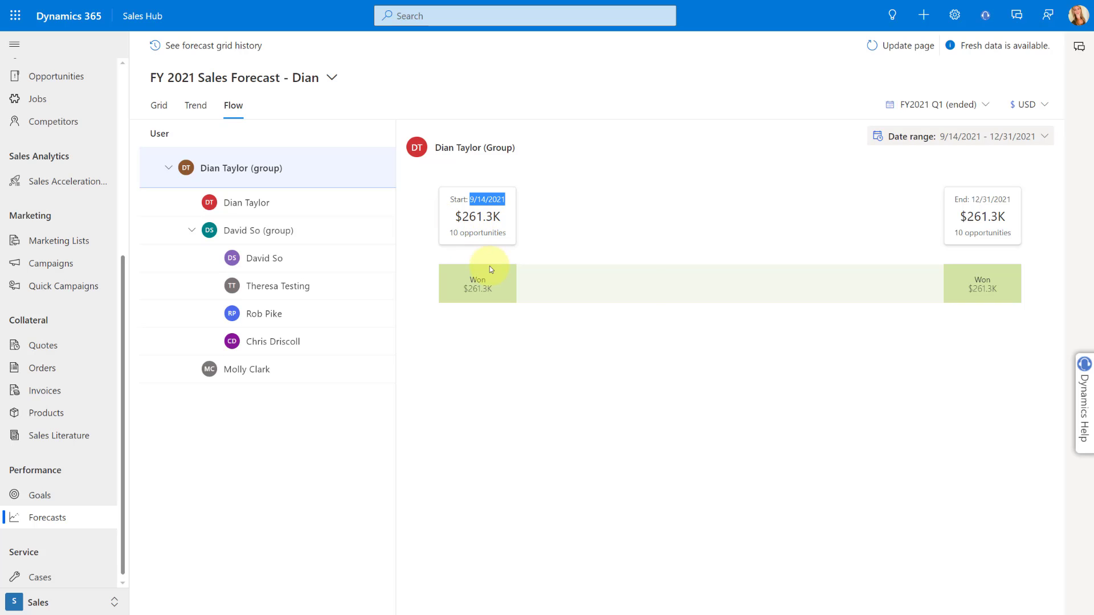
{"action": "mouse_move", "coordinate": [740, 299]}
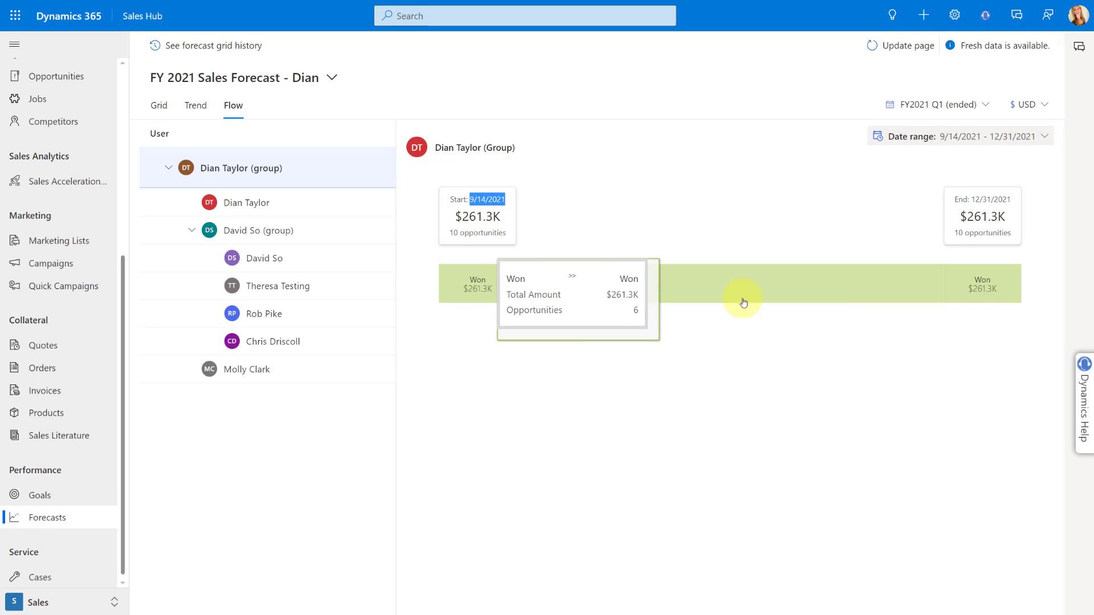
Switch to Product Forecast FY 2023, set its deals flow start date to 10/29/2022, and highlight that date in the chart.
{"action": "left_click", "coordinate": [291, 77]}
{"action": "left_click", "coordinate": [239, 125]}
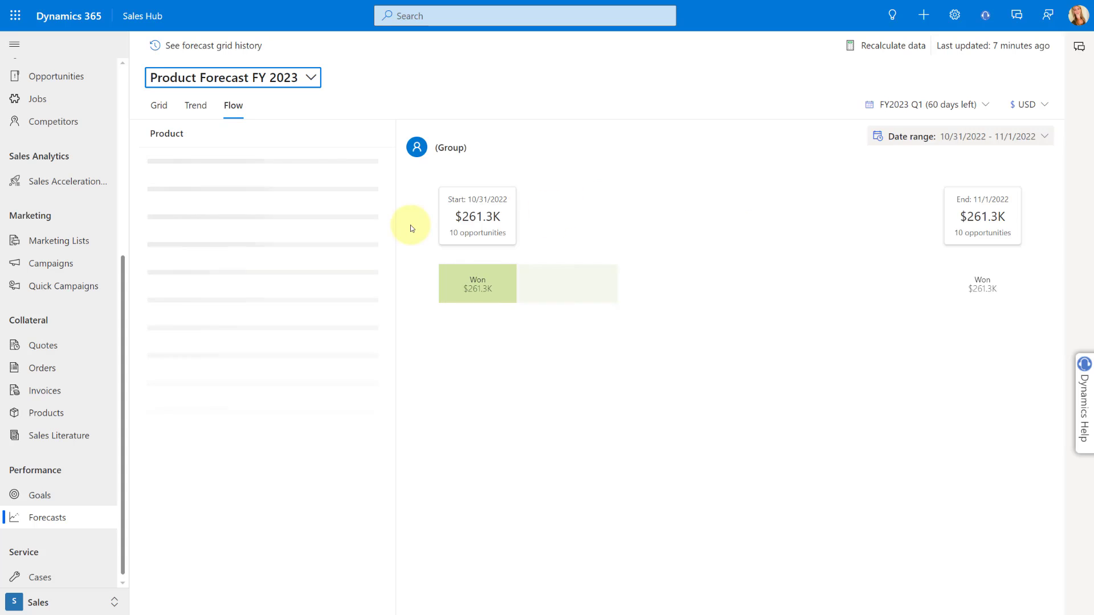
{"action": "left_click", "coordinate": [1041, 136]}
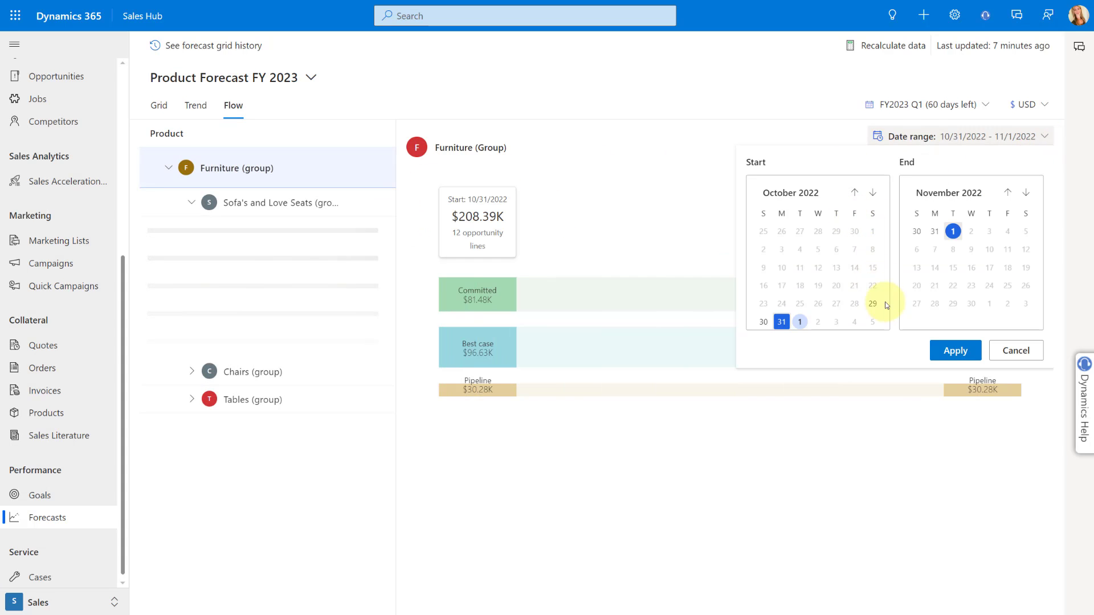
{"action": "left_click", "coordinate": [873, 303]}
{"action": "left_click", "coordinate": [944, 351]}
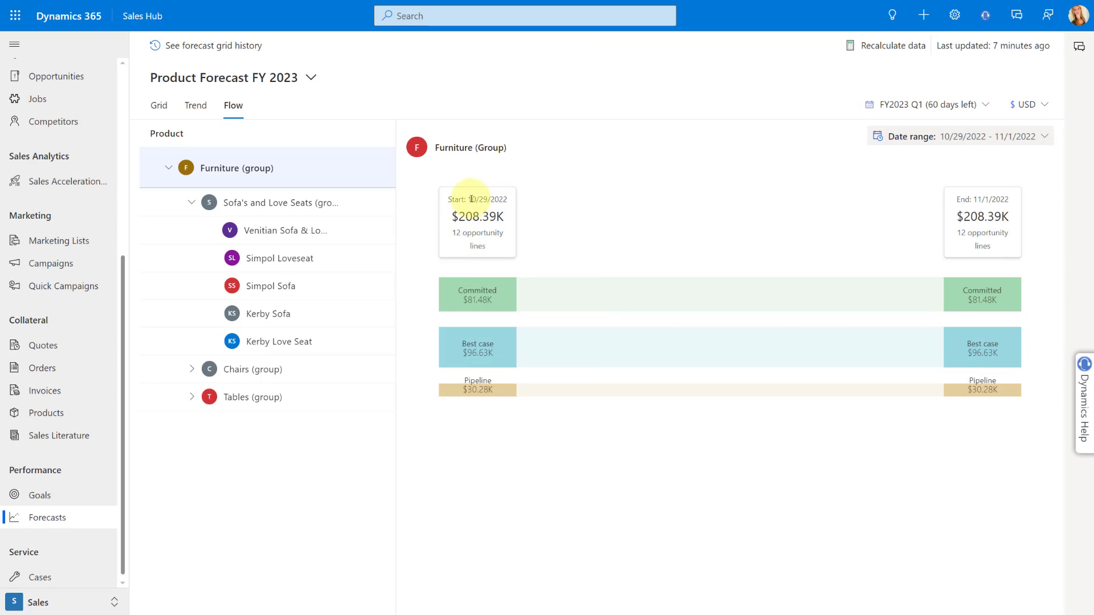
{"action": "left_click_drag", "start_coordinate": [471, 198], "coordinate": [509, 199]}
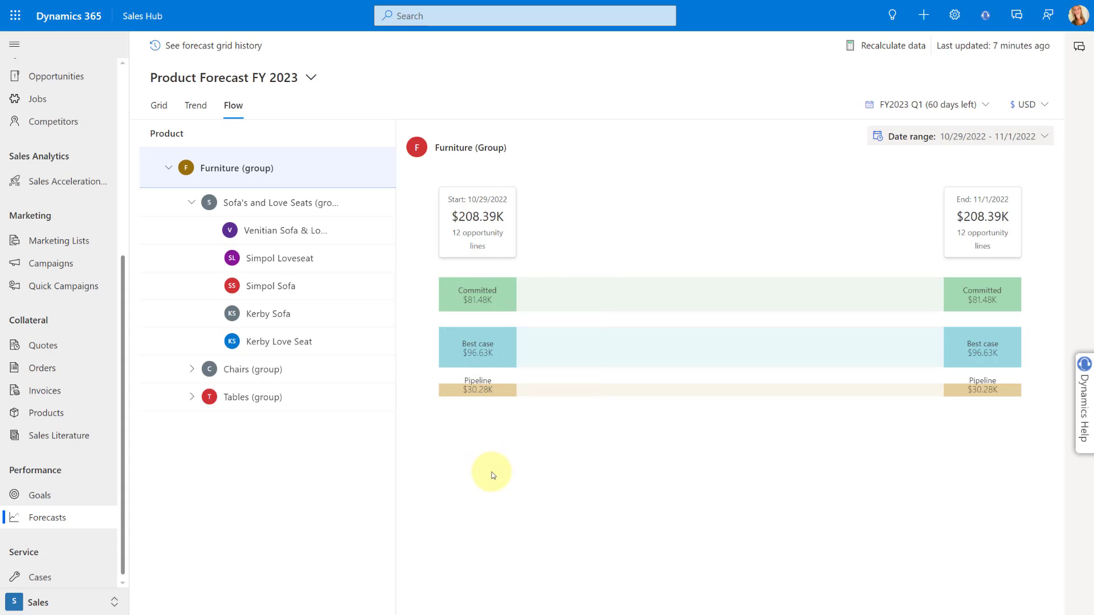
Inspect the Furniture group's Pipeline-to-Pipeline flow and its underlying opportunity lines, then close the record list.
{"action": "mouse_move", "coordinate": [577, 393]}
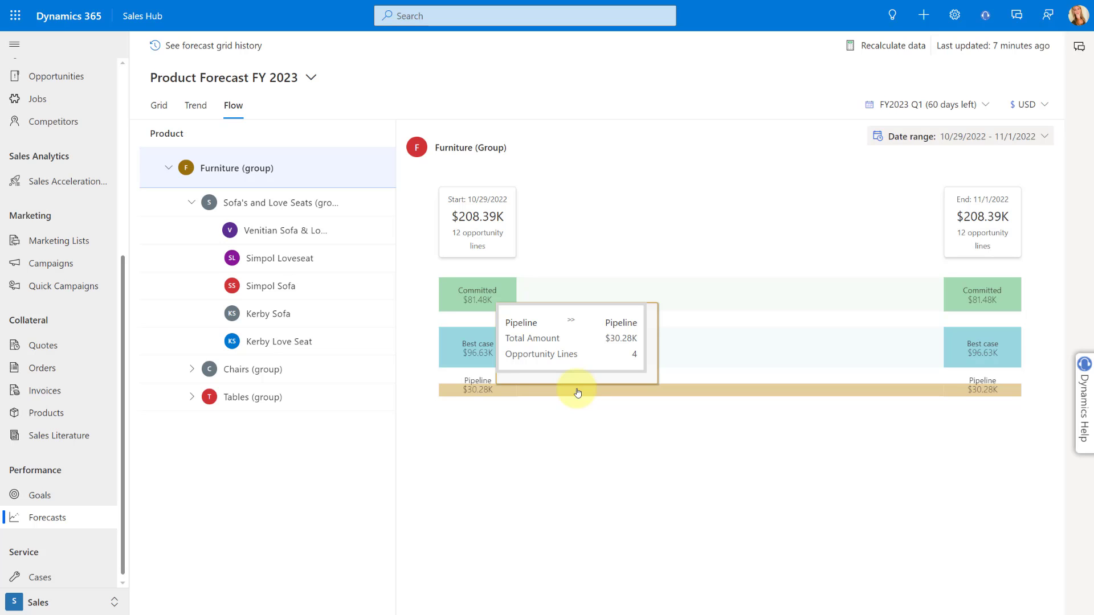
{"action": "left_click", "coordinate": [578, 392]}
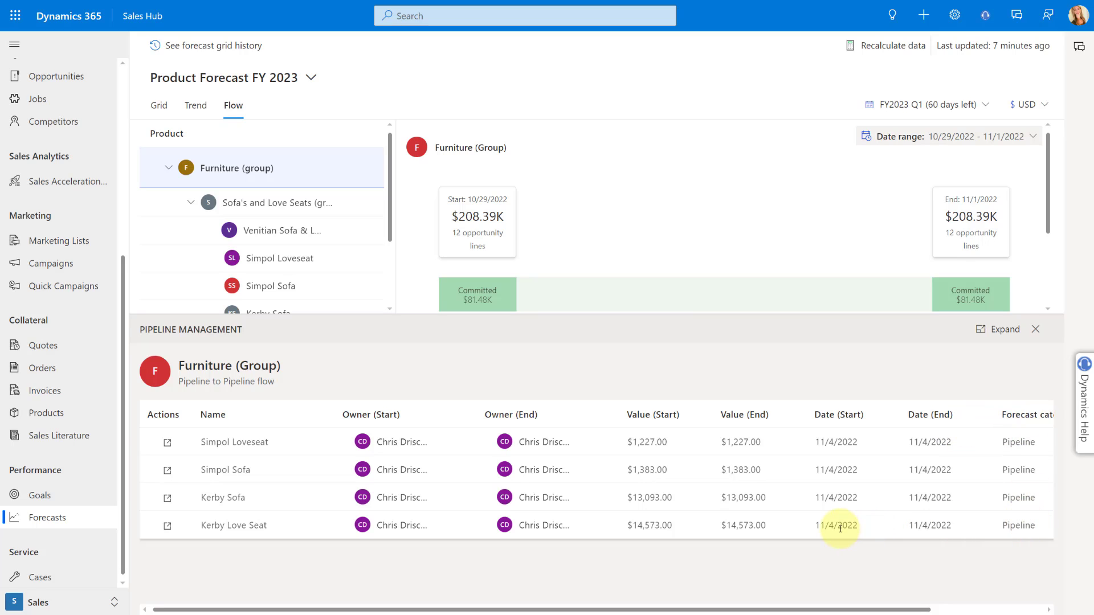
{"action": "left_click", "coordinate": [1035, 331]}
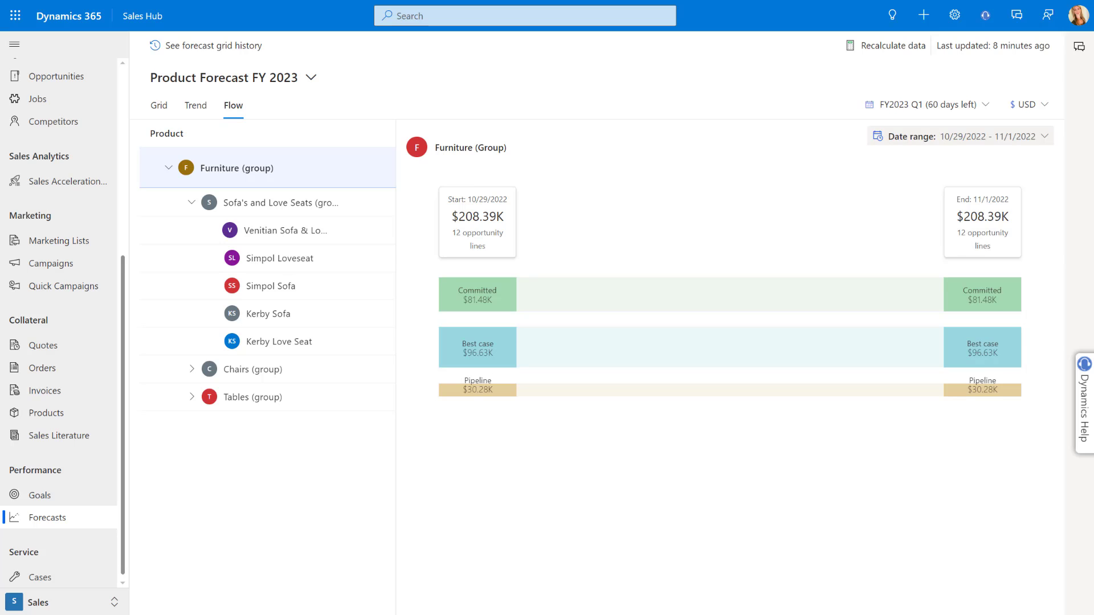
Switch to the App Settings area and open the forecast configuration page under Performance management.
{"action": "left_click", "coordinate": [81, 601]}
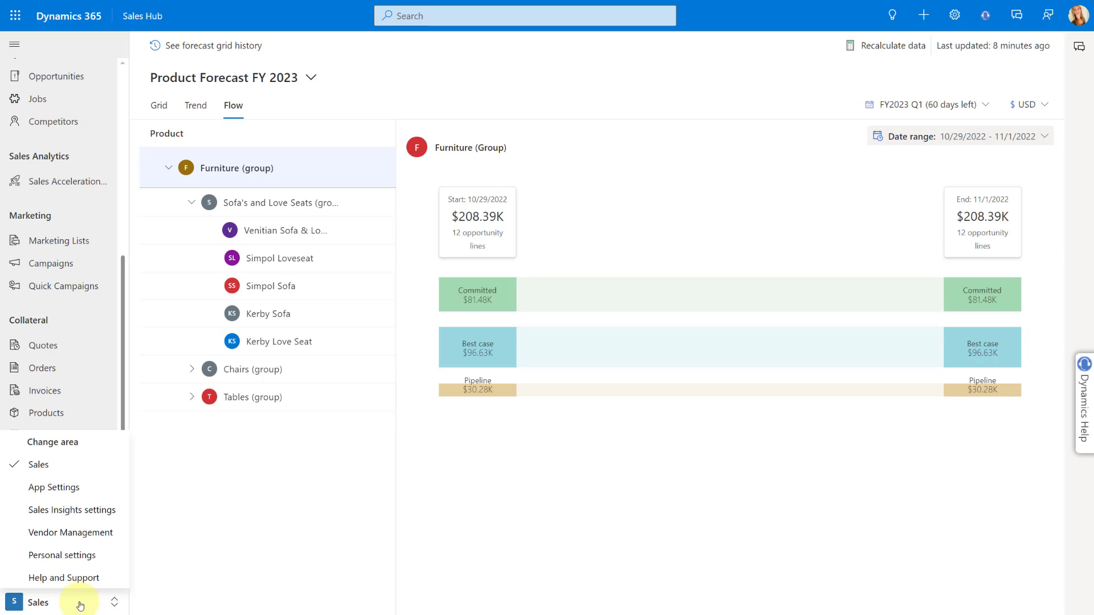
{"action": "left_click", "coordinate": [64, 488]}
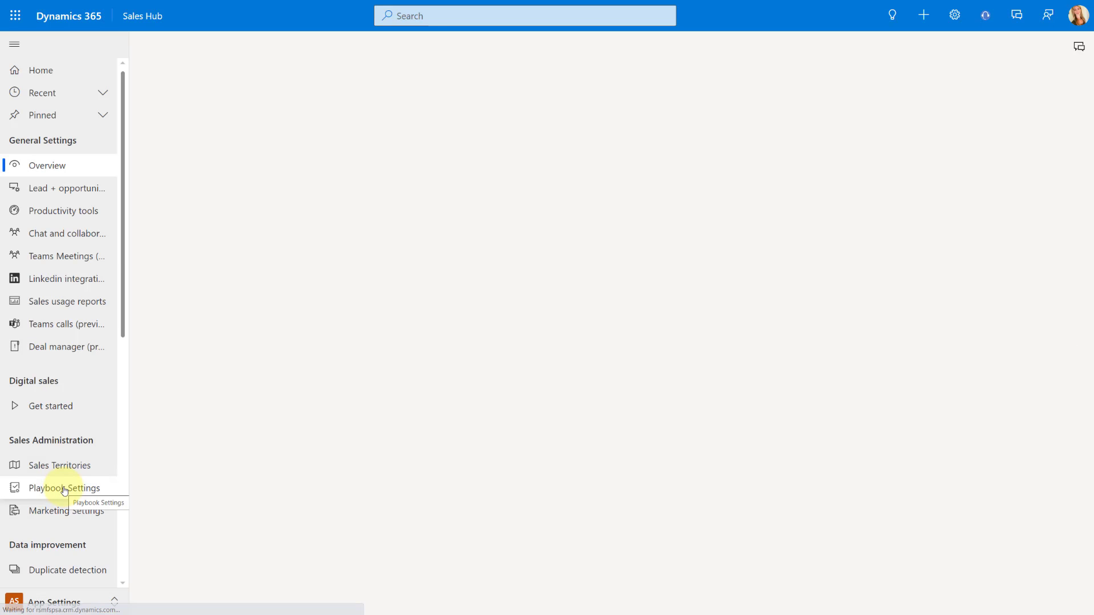
{"action": "scroll", "coordinate": [64, 489], "scroll_direction": "down", "scroll_amount": 5}
{"action": "scroll", "coordinate": [64, 490], "scroll_direction": "down", "scroll_amount": 3}
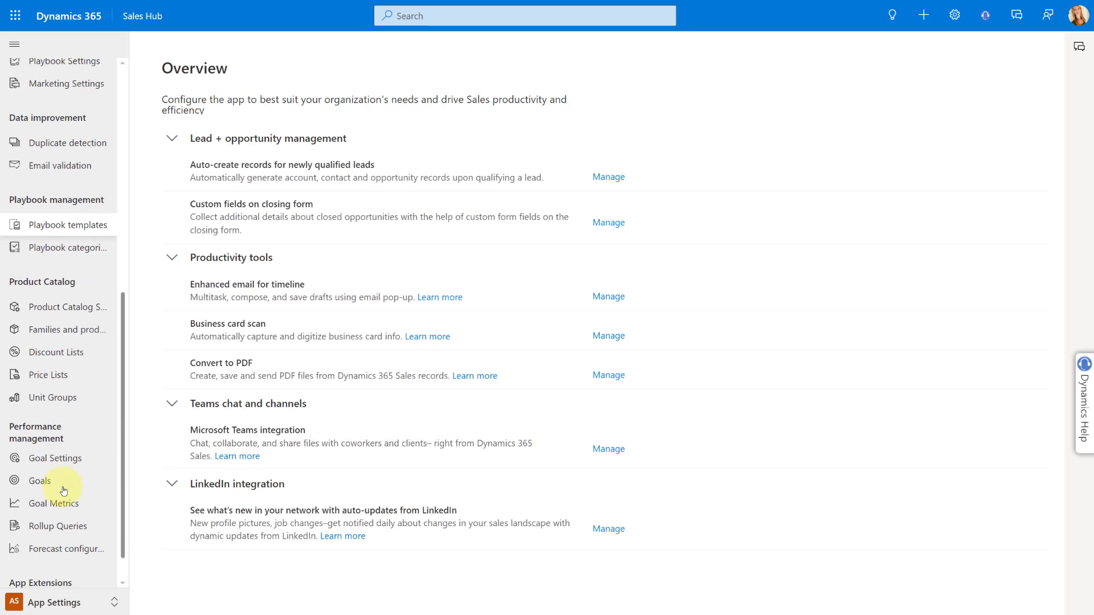
{"action": "left_click", "coordinate": [43, 523]}
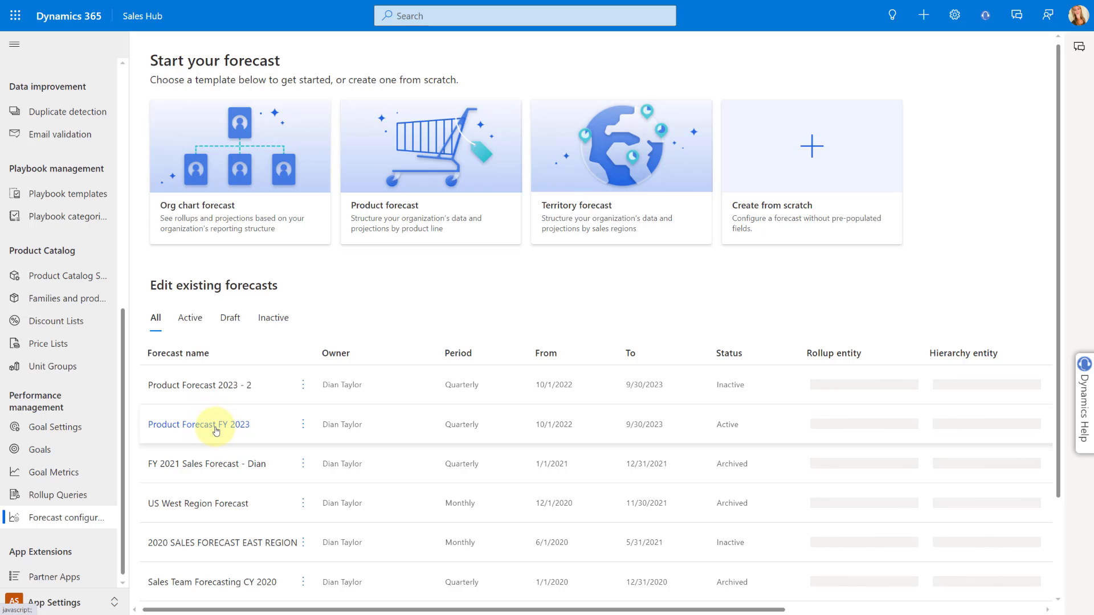
Start a new forecast from the Product forecast template and choose Furniture as the top of its hierarchy.
{"action": "left_click", "coordinate": [402, 168]}
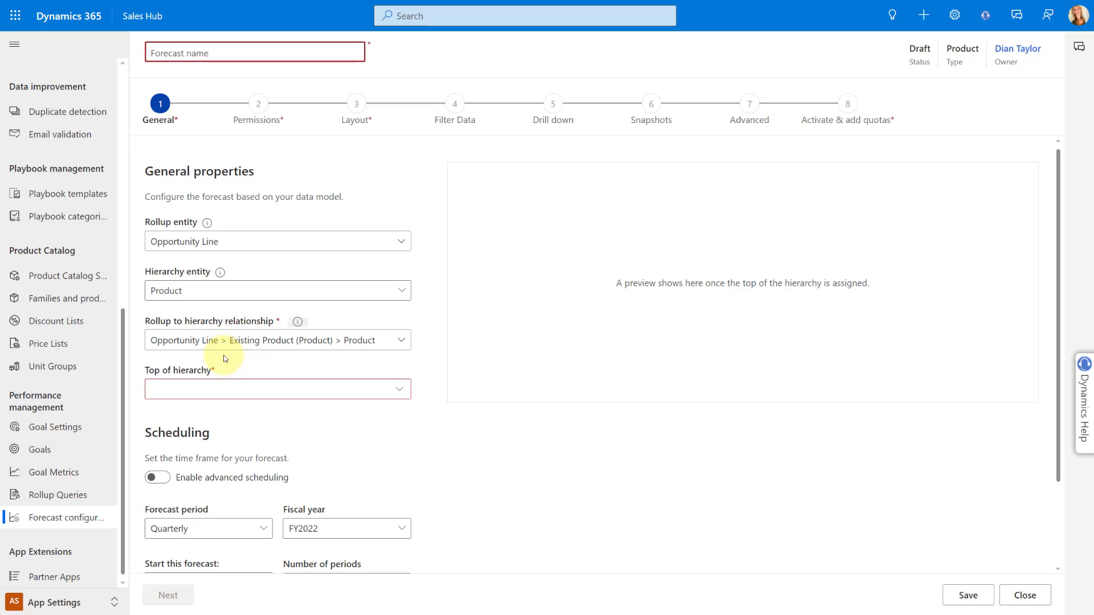
{"action": "left_click", "coordinate": [212, 393]}
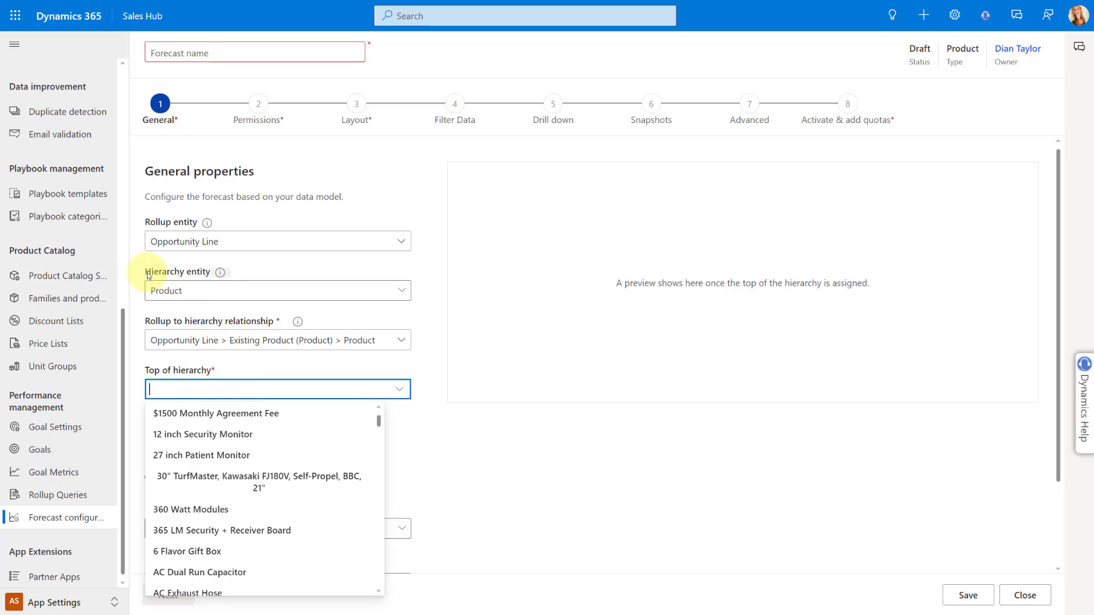
{"action": "left_click_drag", "start_coordinate": [145, 273], "coordinate": [212, 274]}
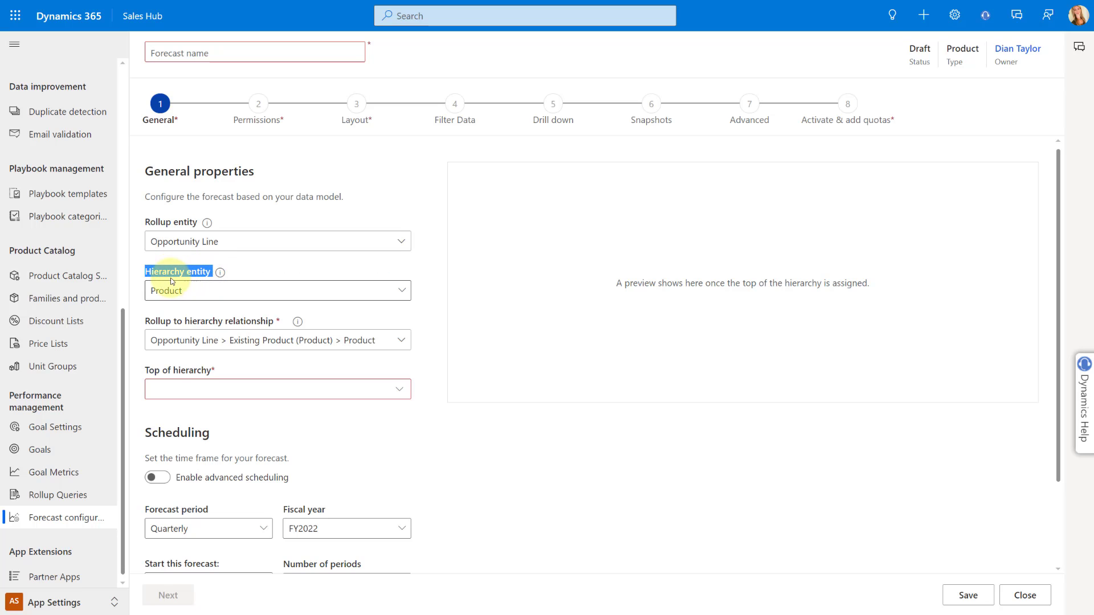
{"action": "left_click", "coordinate": [200, 390]}
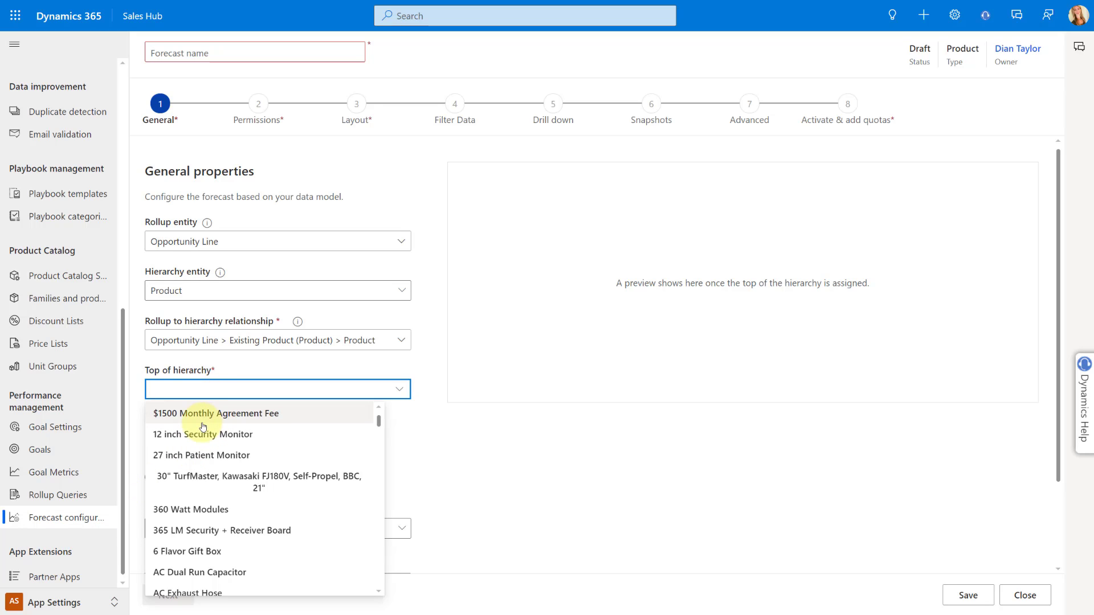
{"action": "type", "text": "fur"}
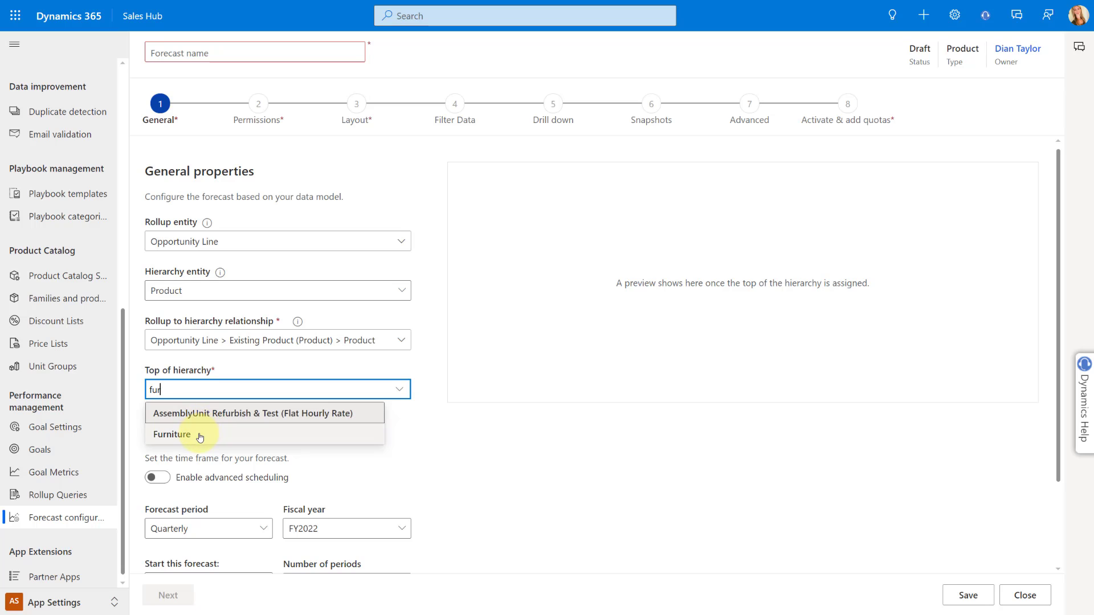
{"action": "left_click", "coordinate": [199, 434]}
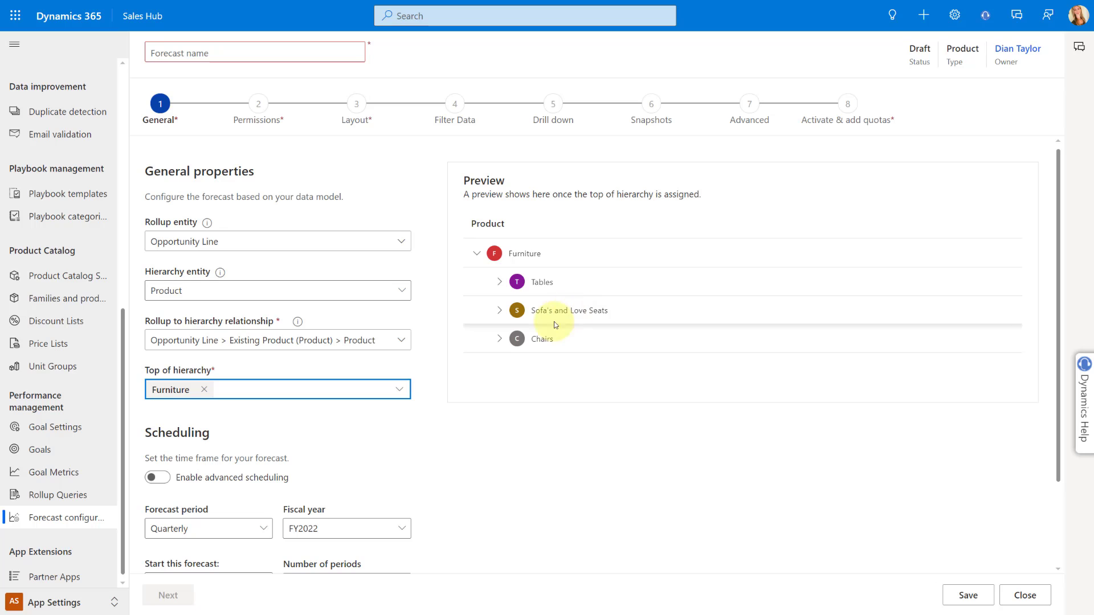
Expand Tables and Sofa's and Love Seats in the hierarchy preview and examine the products beneath them.
{"action": "left_click", "coordinate": [500, 282]}
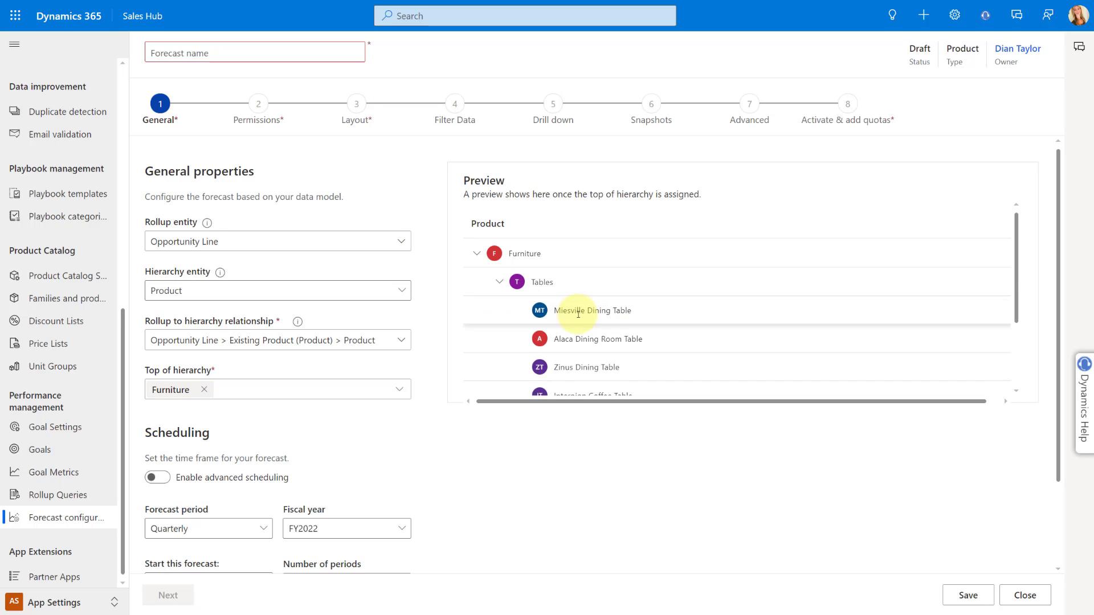
{"action": "scroll", "coordinate": [569, 340], "scroll_direction": "down", "scroll_amount": 1}
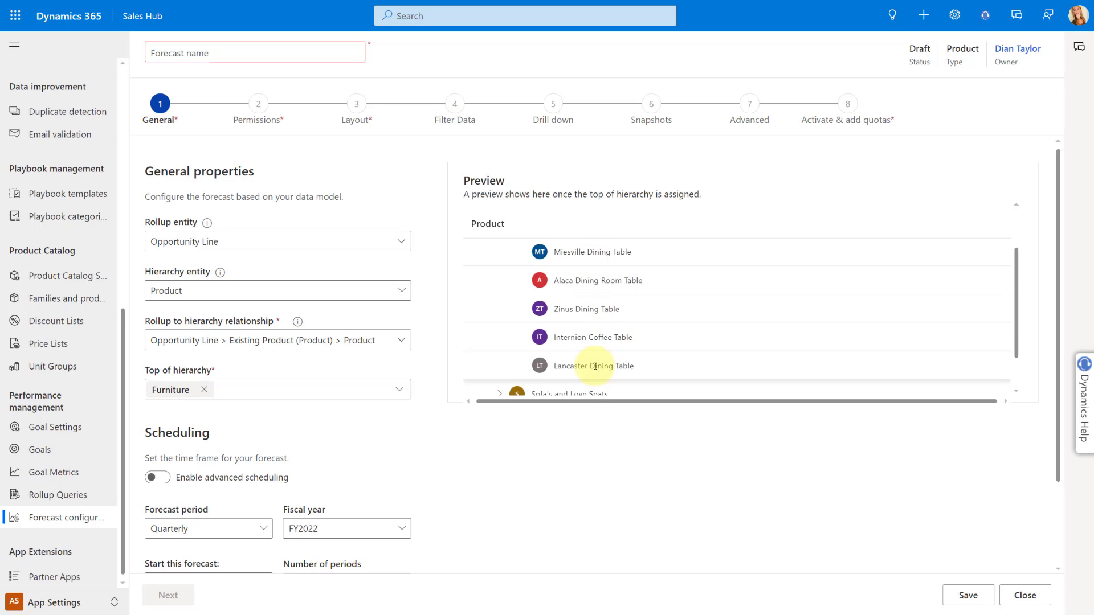
{"action": "scroll", "coordinate": [594, 342], "scroll_direction": "up", "scroll_amount": 1}
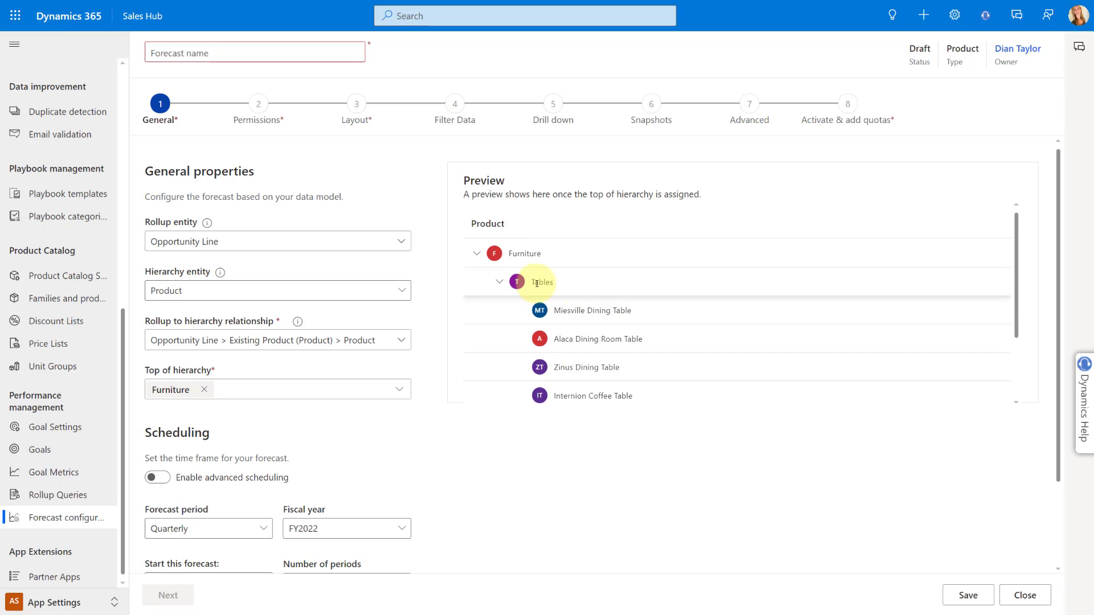
{"action": "scroll", "coordinate": [530, 313], "scroll_direction": "down", "scroll_amount": 2}
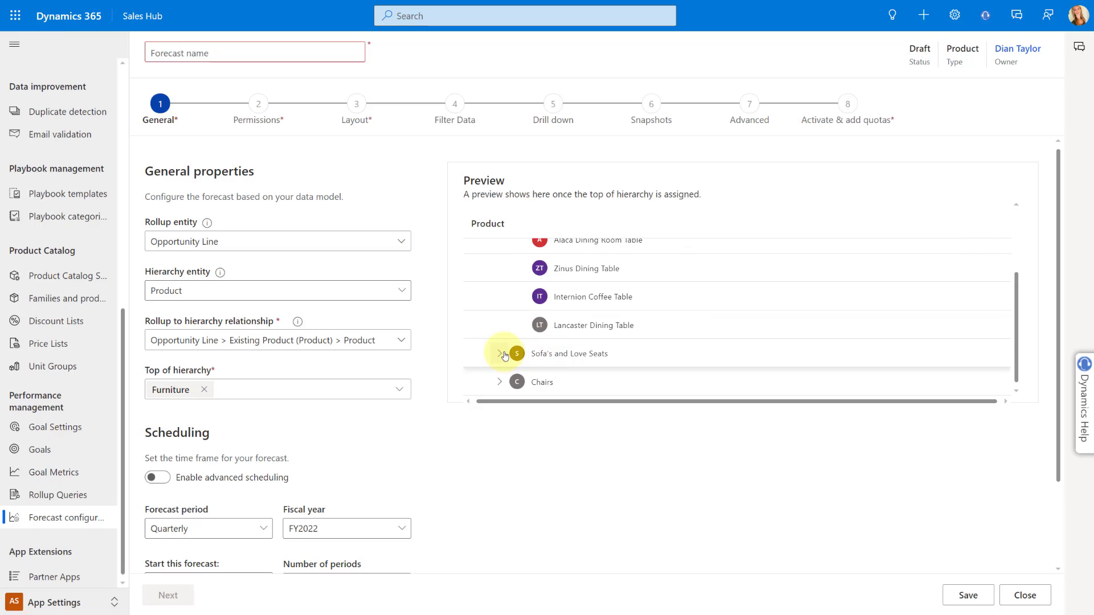
{"action": "scroll", "coordinate": [650, 328], "scroll_direction": "down", "scroll_amount": 2}
{"action": "scroll", "coordinate": [541, 285], "scroll_direction": "up", "scroll_amount": 4}
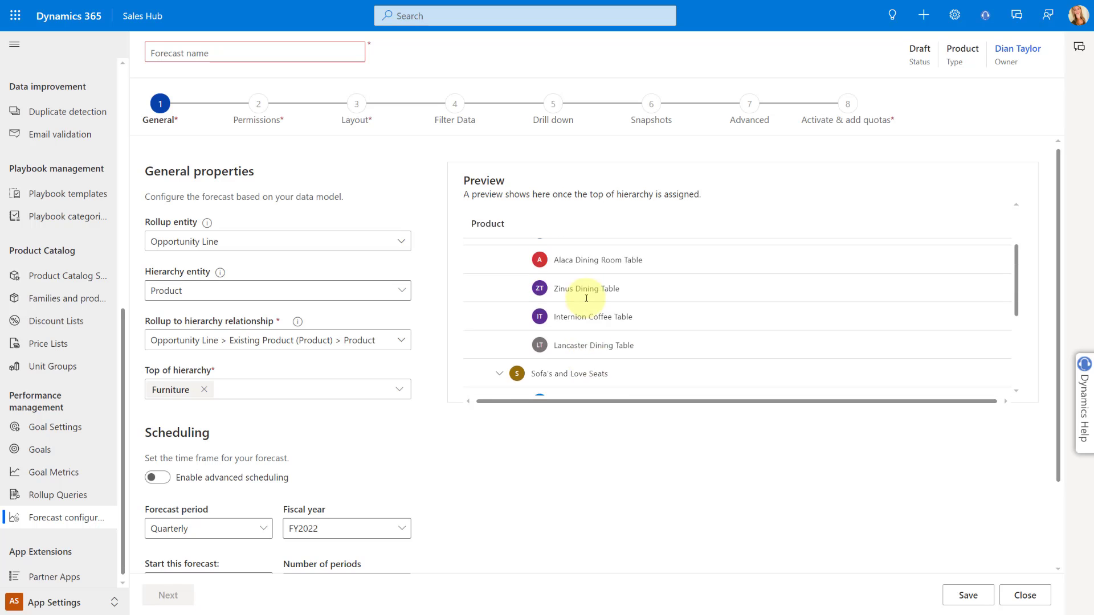
Leave the new forecast unsaved, open the existing Product Forecast FY 2023 configuration, and review its general properties and scheduling.
{"action": "left_click", "coordinate": [78, 520]}
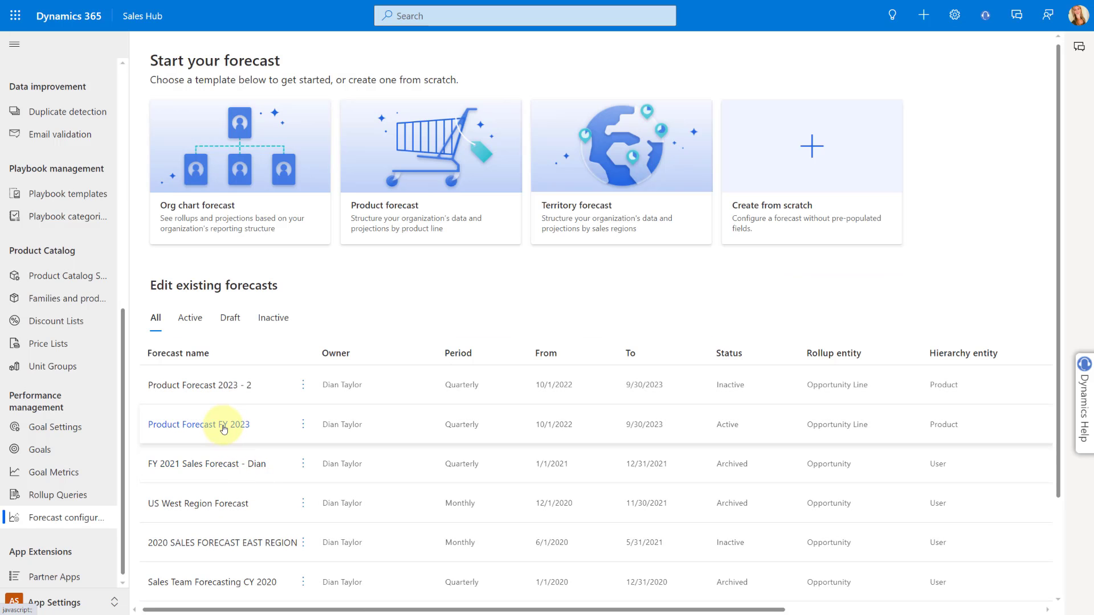
{"action": "left_click", "coordinate": [219, 425]}
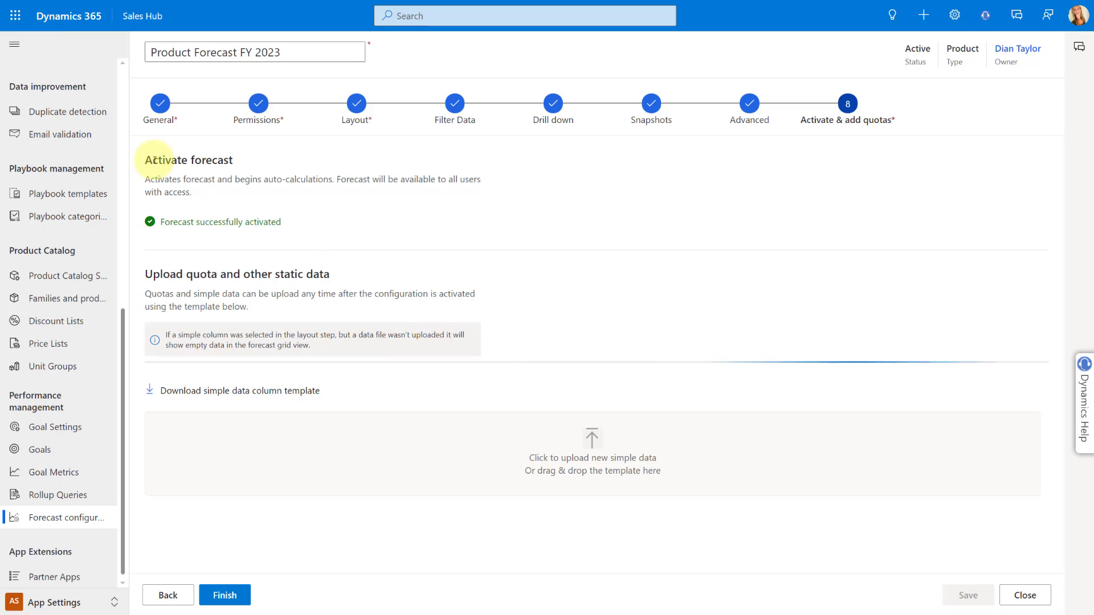
{"action": "left_click", "coordinate": [155, 111]}
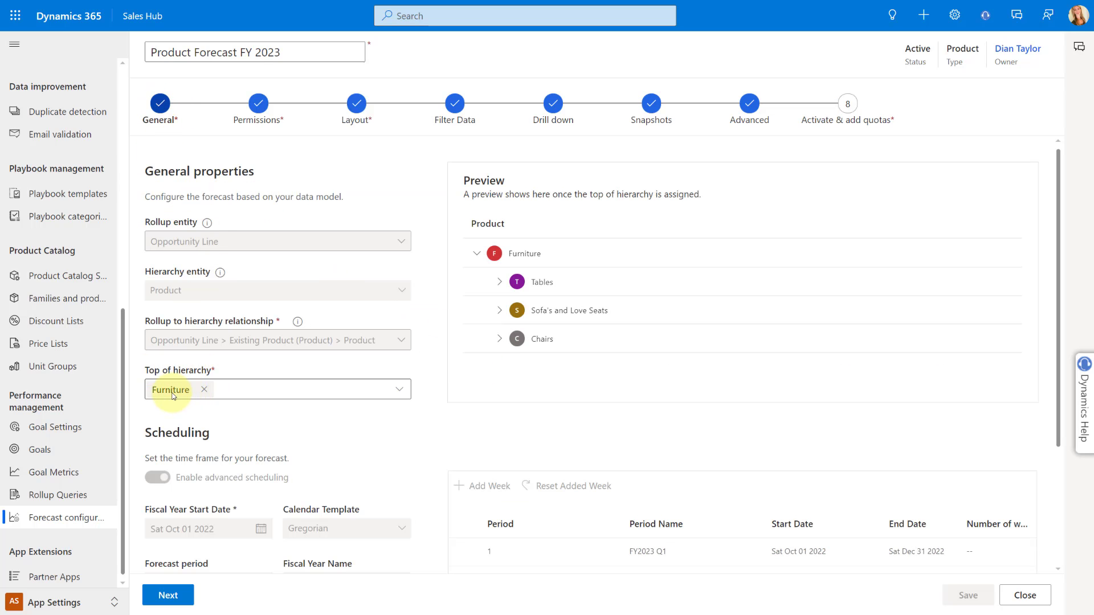
{"action": "scroll", "coordinate": [199, 394], "scroll_direction": "down", "scroll_amount": 3}
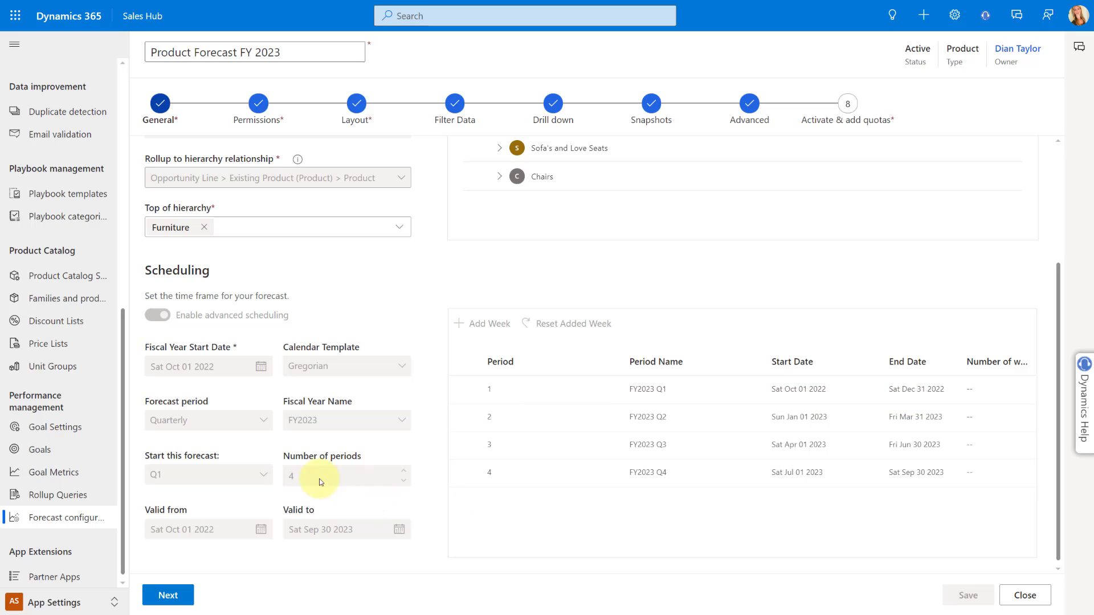
Review the forecast's permission and sharing settings, then proceed to the Layout stage and highlight the Forecast category heading.
{"action": "left_click", "coordinate": [168, 596]}
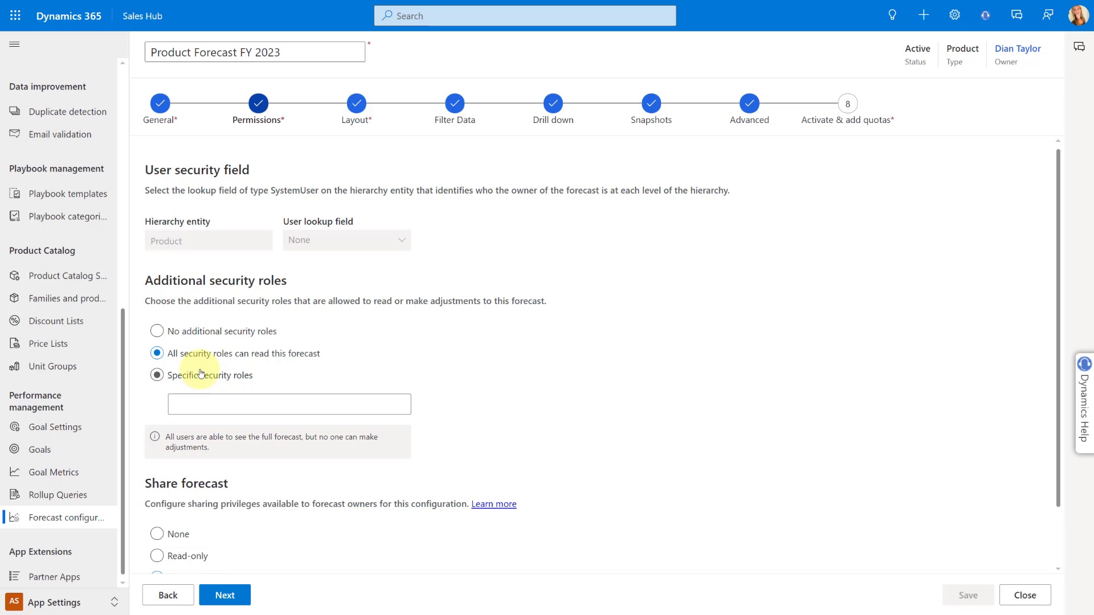
{"action": "scroll", "coordinate": [199, 373], "scroll_direction": "down", "scroll_amount": 1}
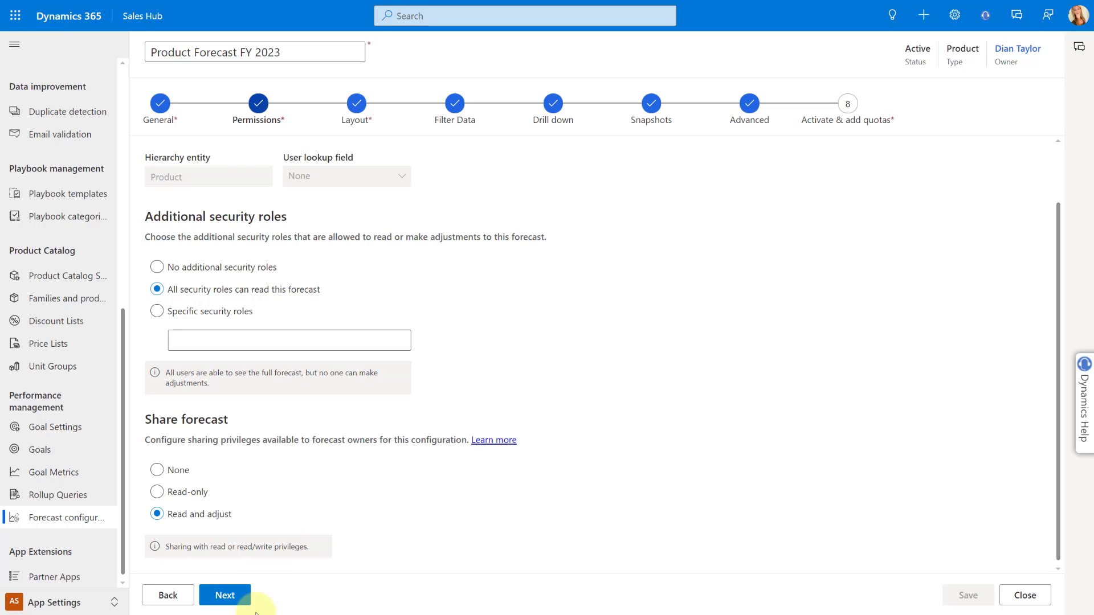
{"action": "left_click", "coordinate": [223, 593]}
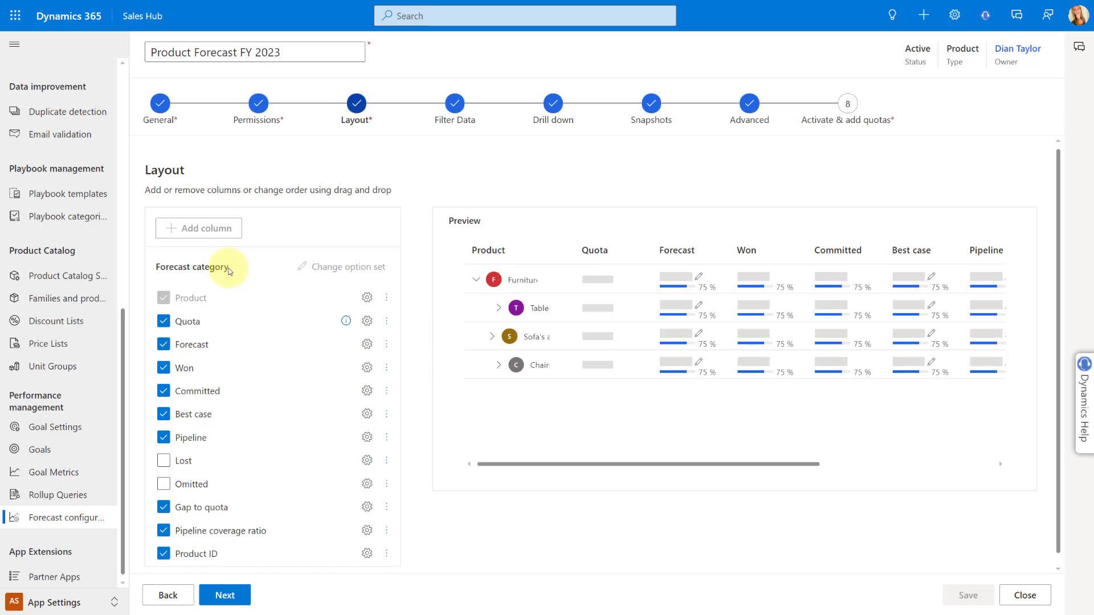
{"action": "left_click_drag", "start_coordinate": [231, 268], "coordinate": [156, 269]}
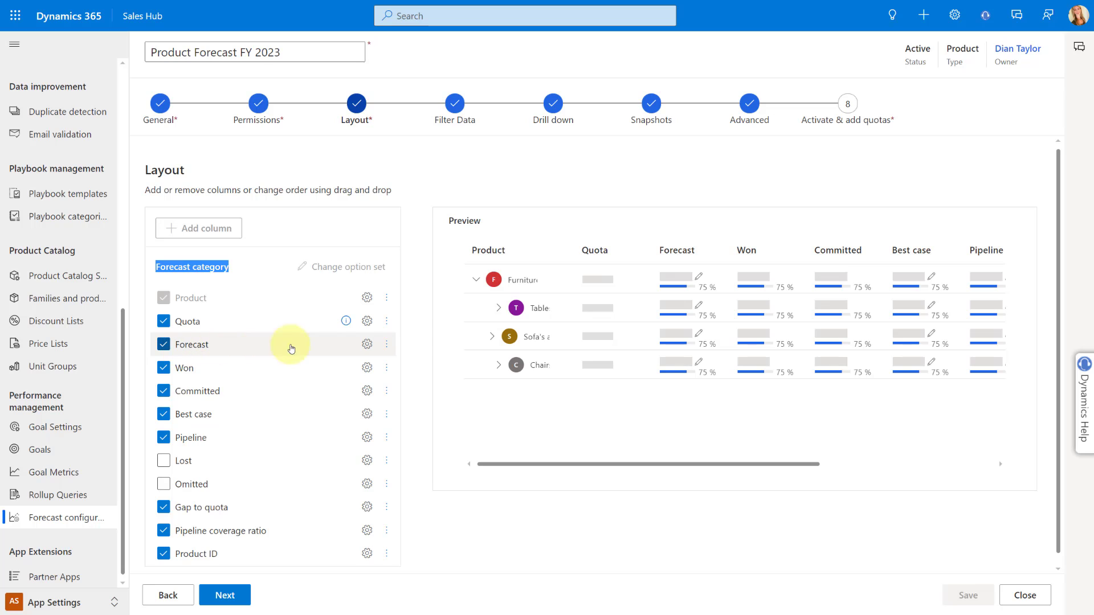
Examine the Forecast column's type, calculation and display options, then close its properties without making changes.
{"action": "left_click", "coordinate": [367, 344]}
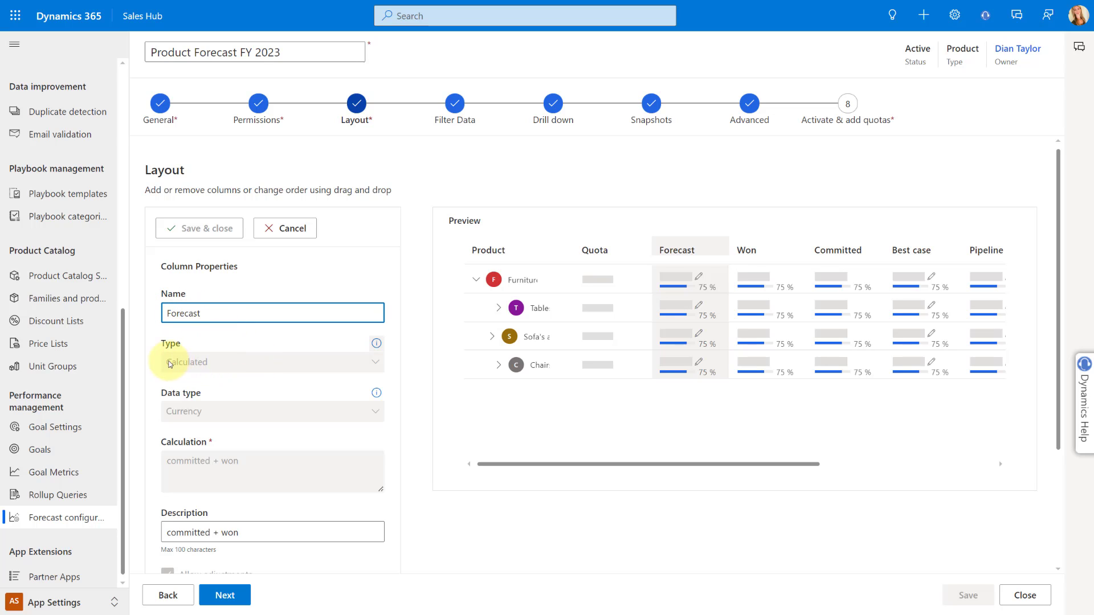
{"action": "scroll", "coordinate": [201, 365], "scroll_direction": "down", "scroll_amount": 1}
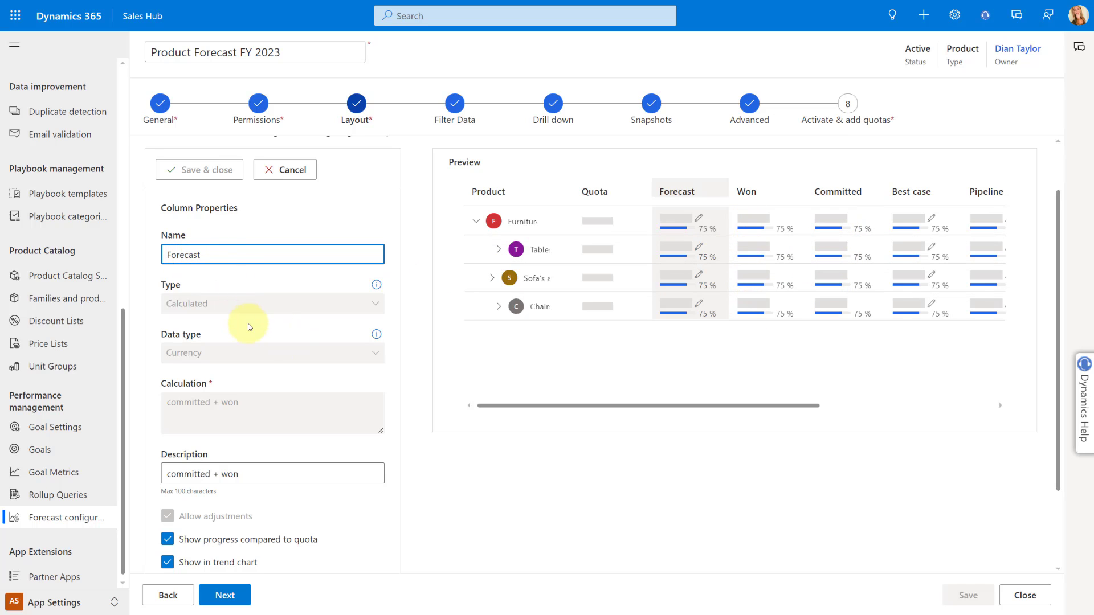
{"action": "scroll", "coordinate": [257, 347], "scroll_direction": "down", "scroll_amount": 1}
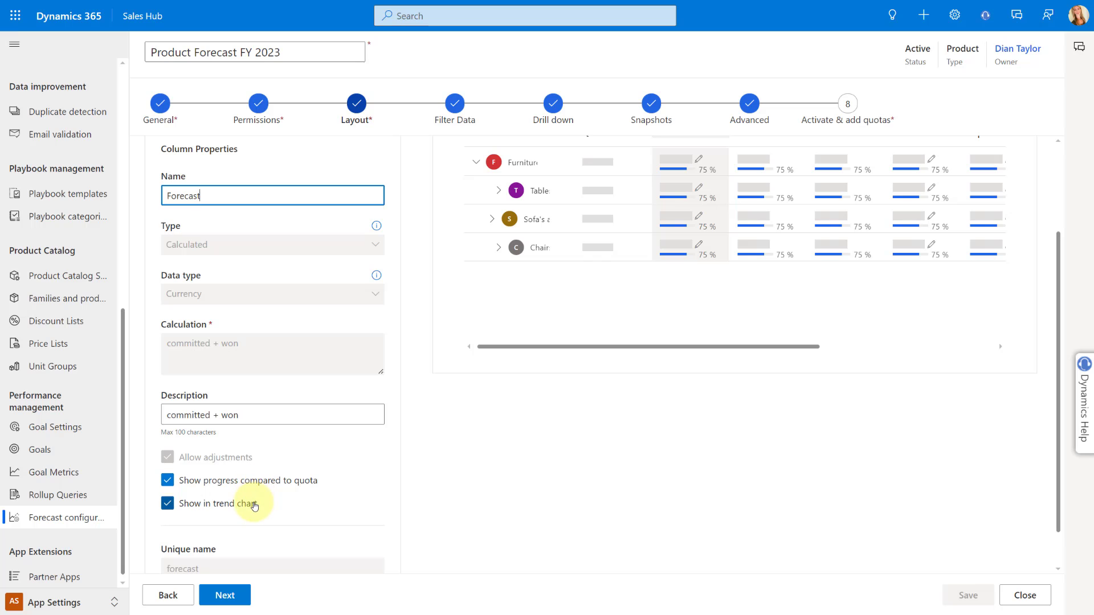
{"action": "scroll", "coordinate": [254, 506], "scroll_direction": "up", "scroll_amount": 5}
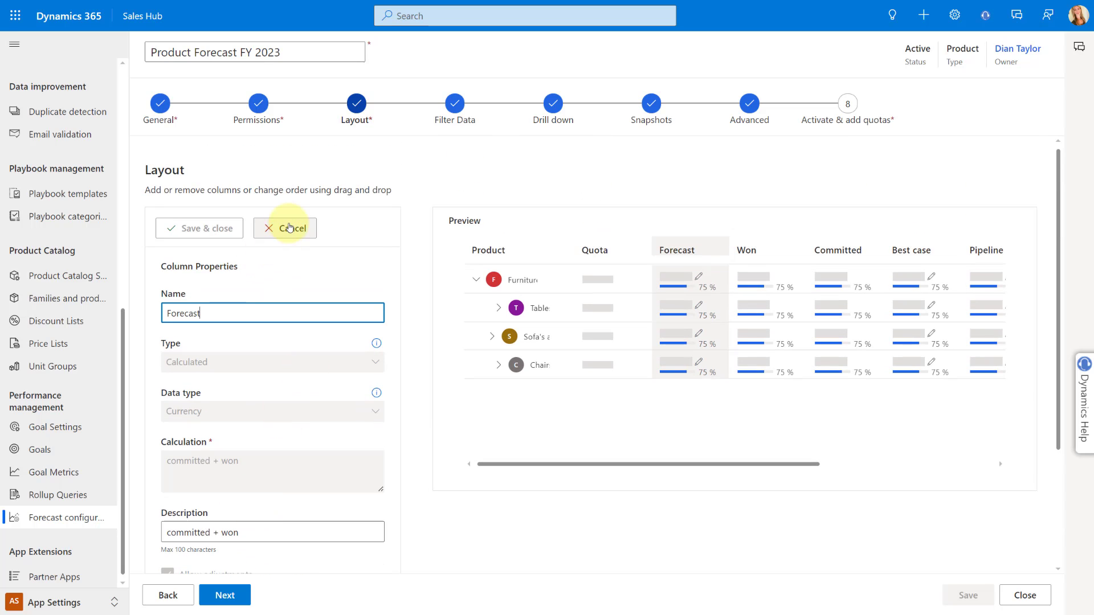
{"action": "left_click", "coordinate": [290, 227]}
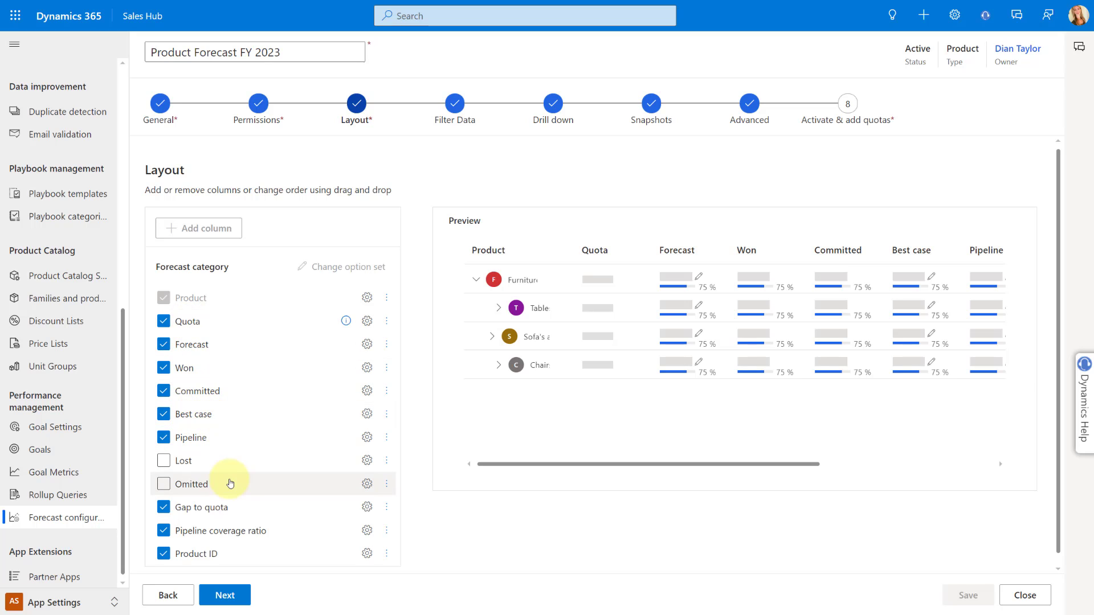
Examine the Layout stage's forecast category columns alongside the forecast preview.
{"action": "scroll", "coordinate": [227, 491], "scroll_direction": "down", "scroll_amount": 1}
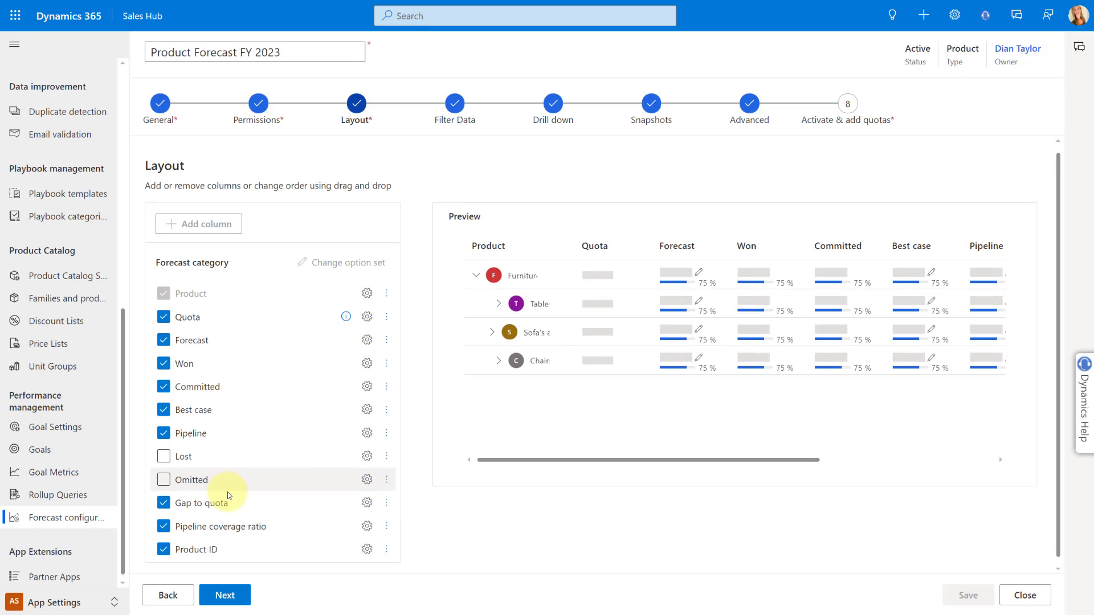
{"action": "scroll", "coordinate": [228, 490], "scroll_direction": "up", "scroll_amount": 1}
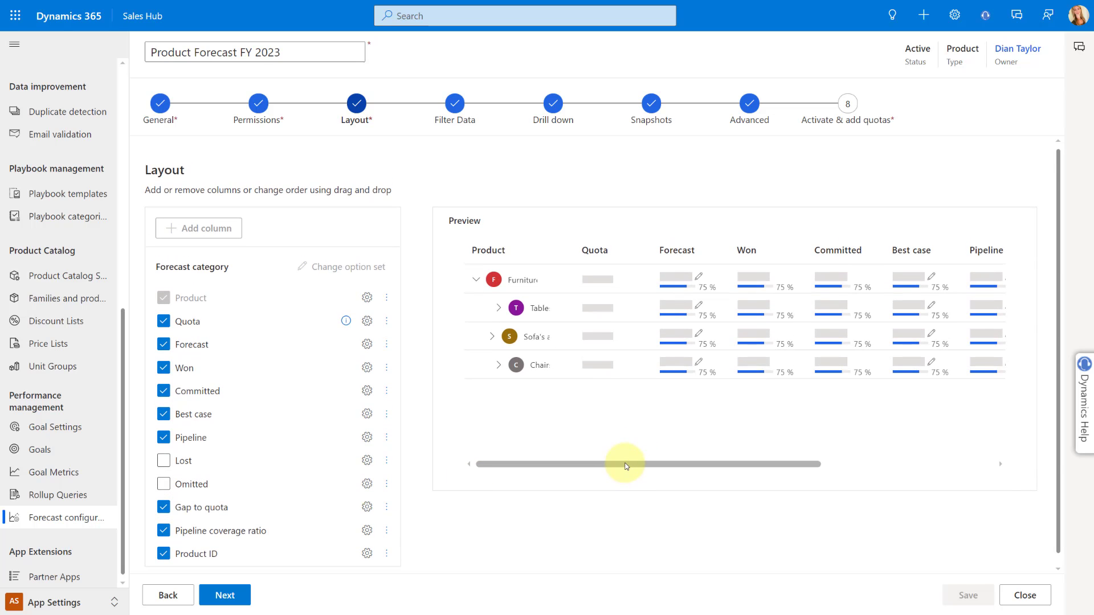
{"action": "left_click_drag", "start_coordinate": [627, 463], "coordinate": [302, 463]}
{"action": "scroll", "coordinate": [229, 458], "scroll_direction": "down", "scroll_amount": 1}
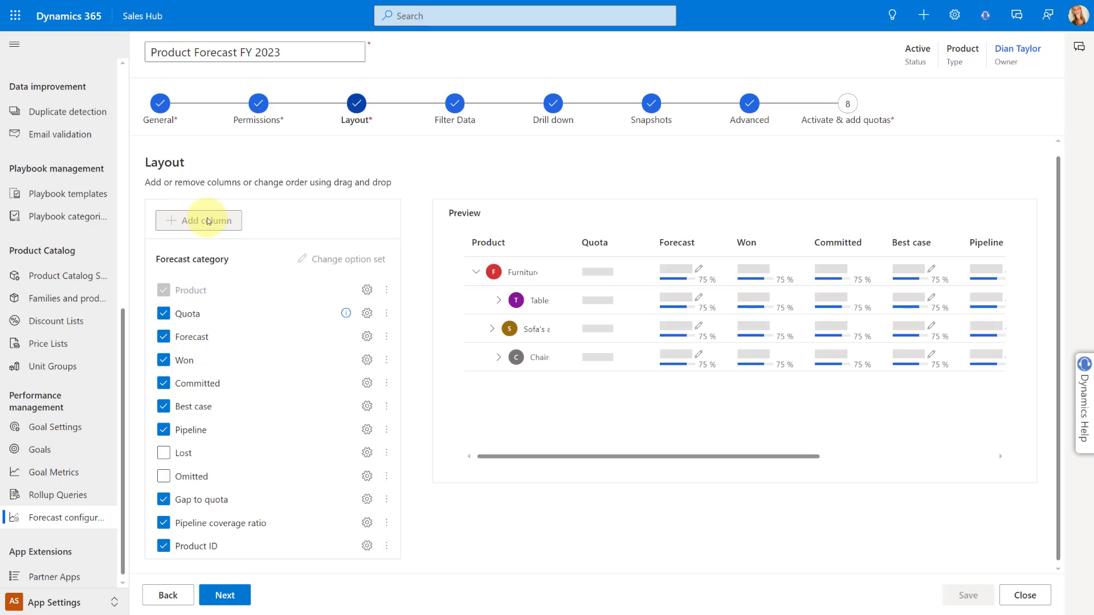
Examine the Product ID column's properties and its preview values with the Tables group expanded, then cancel without changes.
{"action": "left_click", "coordinate": [368, 547]}
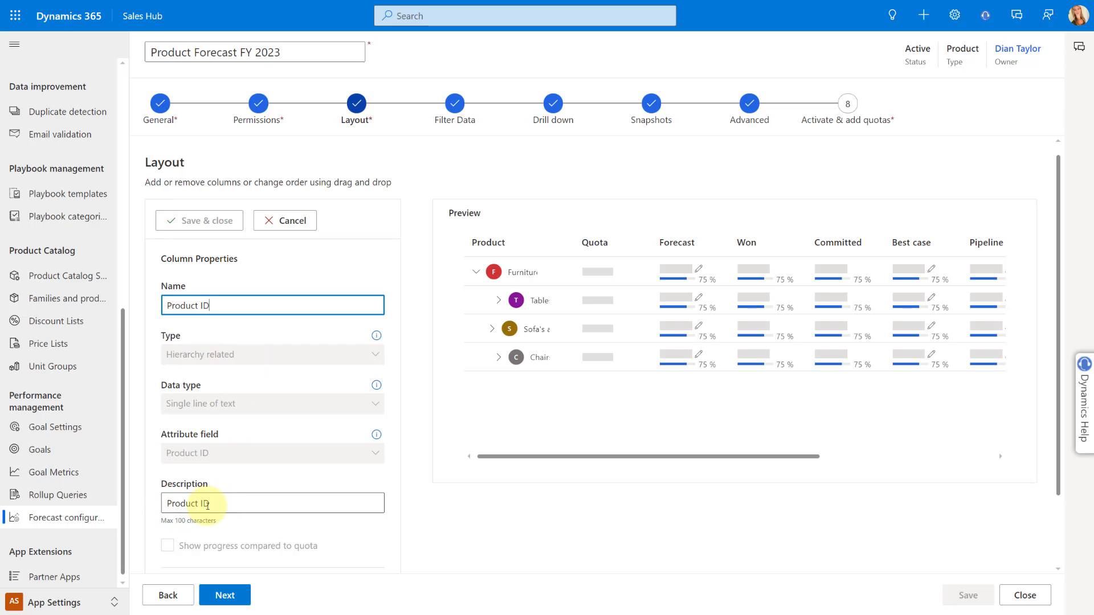
{"action": "left_click_drag", "start_coordinate": [595, 456], "coordinate": [767, 450]}
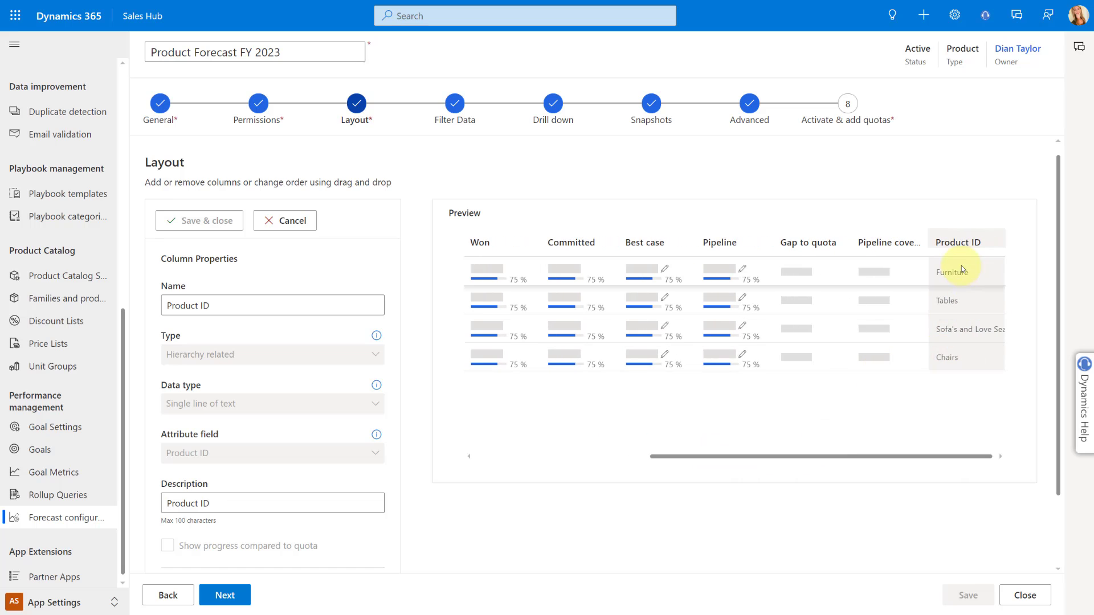
{"action": "left_click_drag", "start_coordinate": [884, 455], "coordinate": [801, 453]}
{"action": "left_click", "coordinate": [490, 301]}
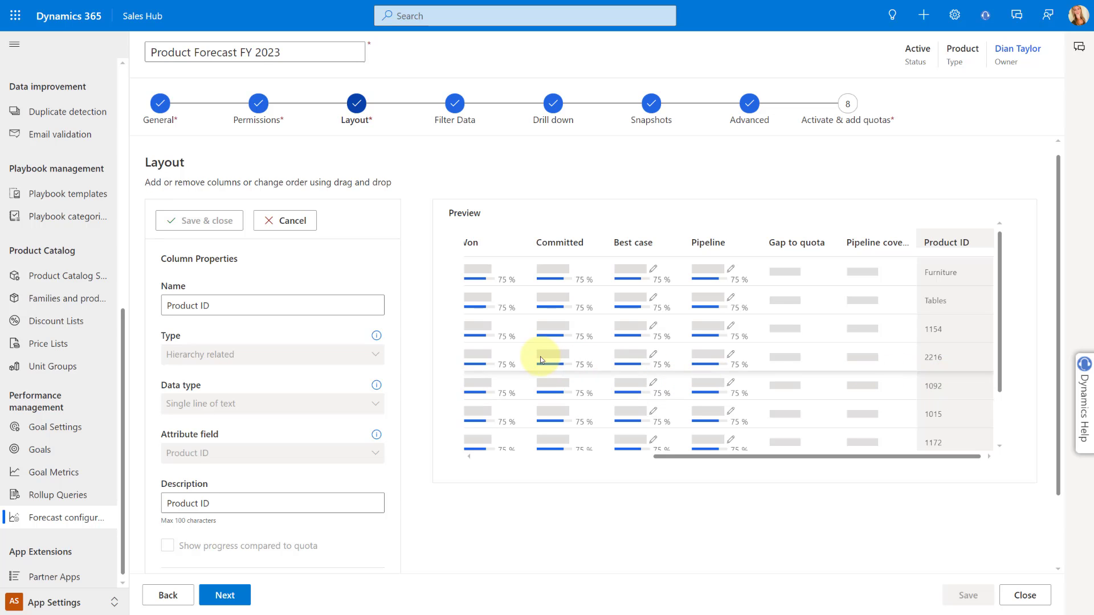
{"action": "scroll", "coordinate": [207, 515], "scroll_direction": "down", "scroll_amount": 2}
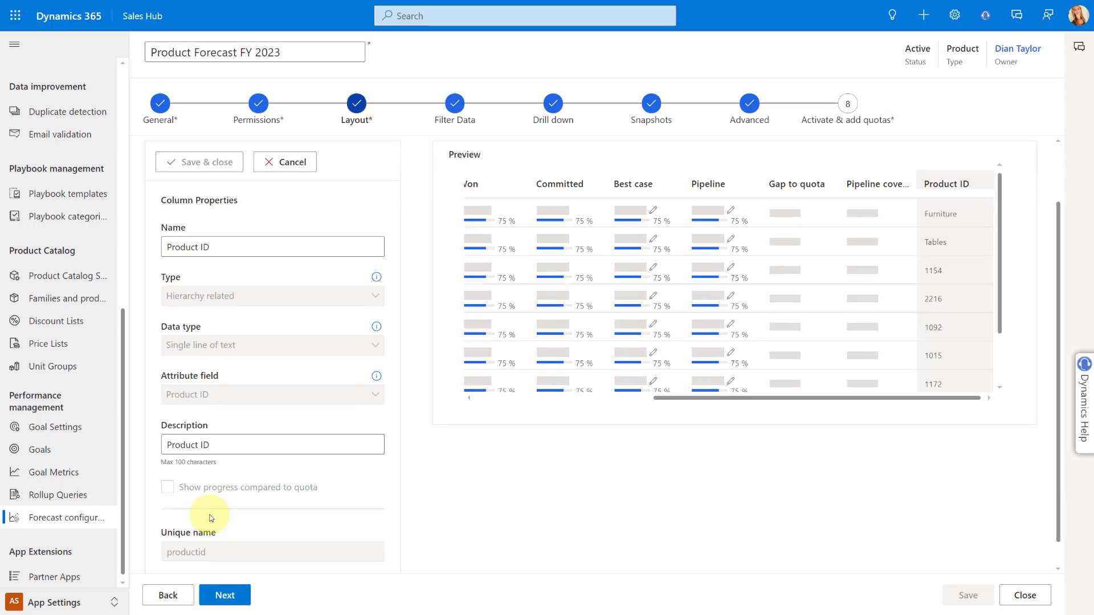
{"action": "scroll", "coordinate": [214, 497], "scroll_direction": "up", "scroll_amount": 3}
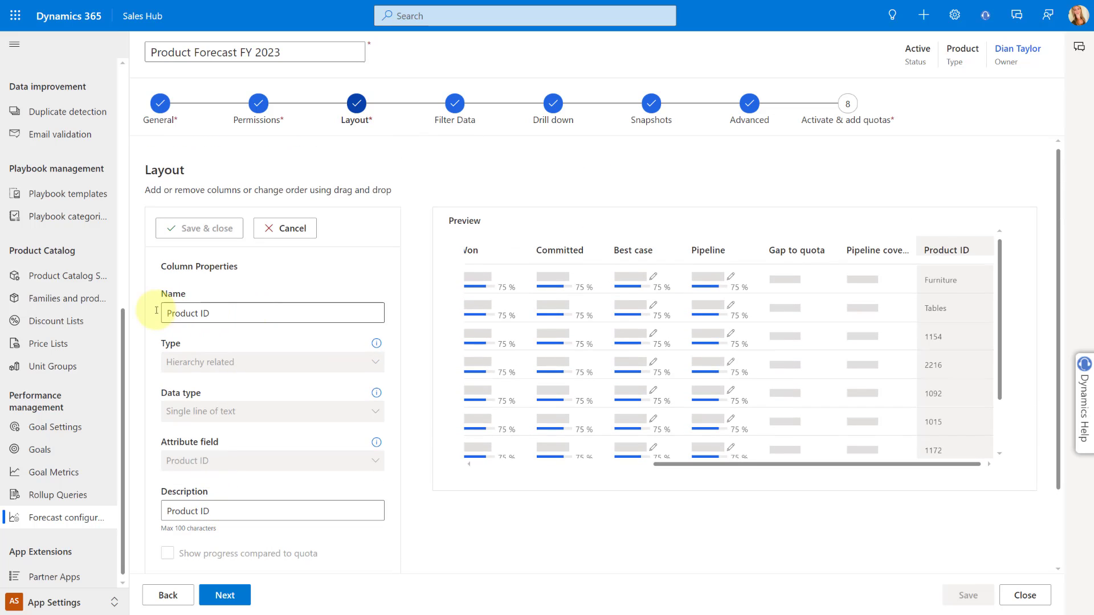
{"action": "left_click", "coordinate": [294, 230]}
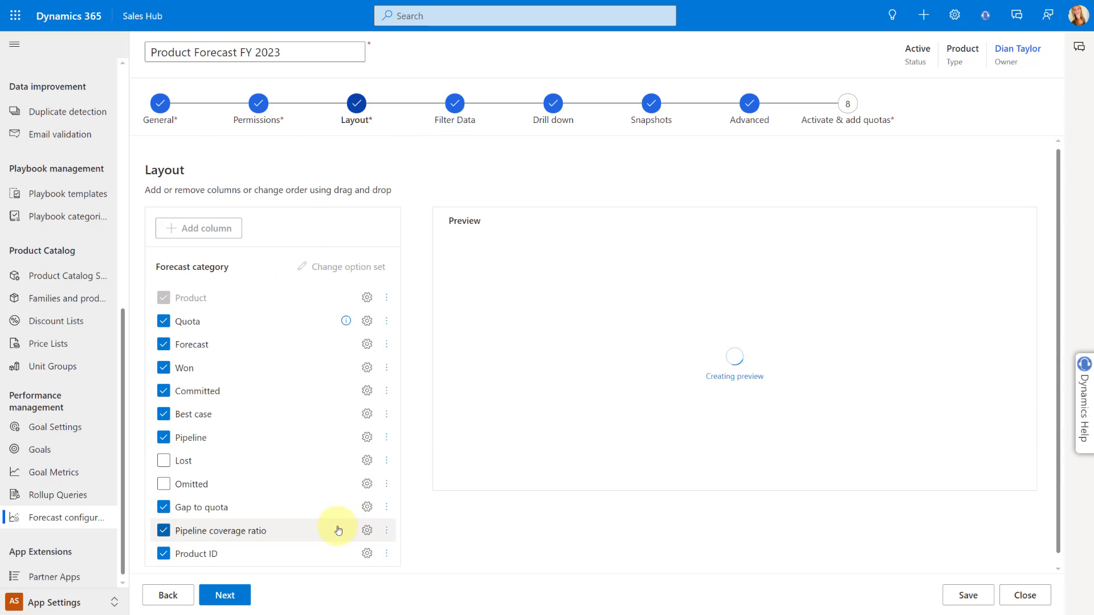
Proceed to the Filter Data stage and examine the hierarchy filters, highlighting the words "Apply filters to hierarchy entity".
{"action": "scroll", "coordinate": [297, 507], "scroll_direction": "down", "scroll_amount": 1}
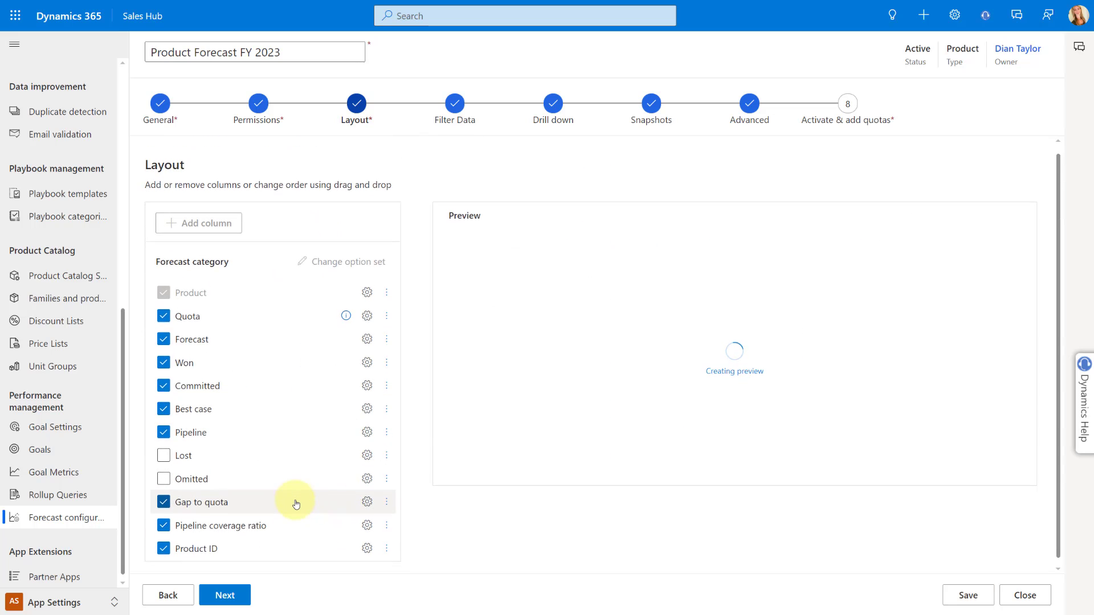
{"action": "left_click", "coordinate": [228, 595]}
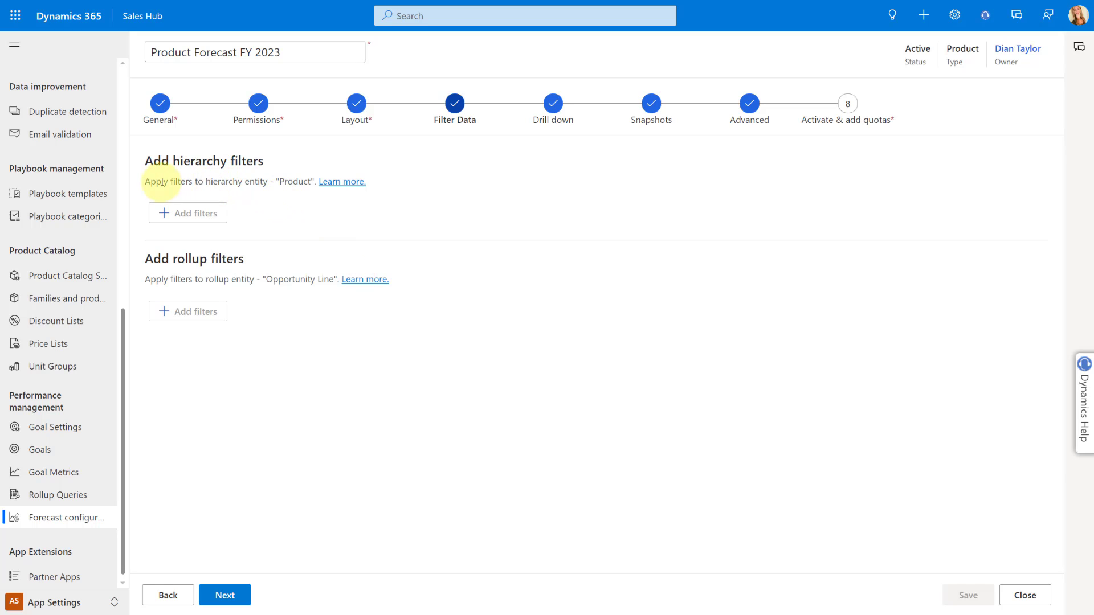
{"action": "left_click_drag", "start_coordinate": [144, 181], "coordinate": [270, 181]}
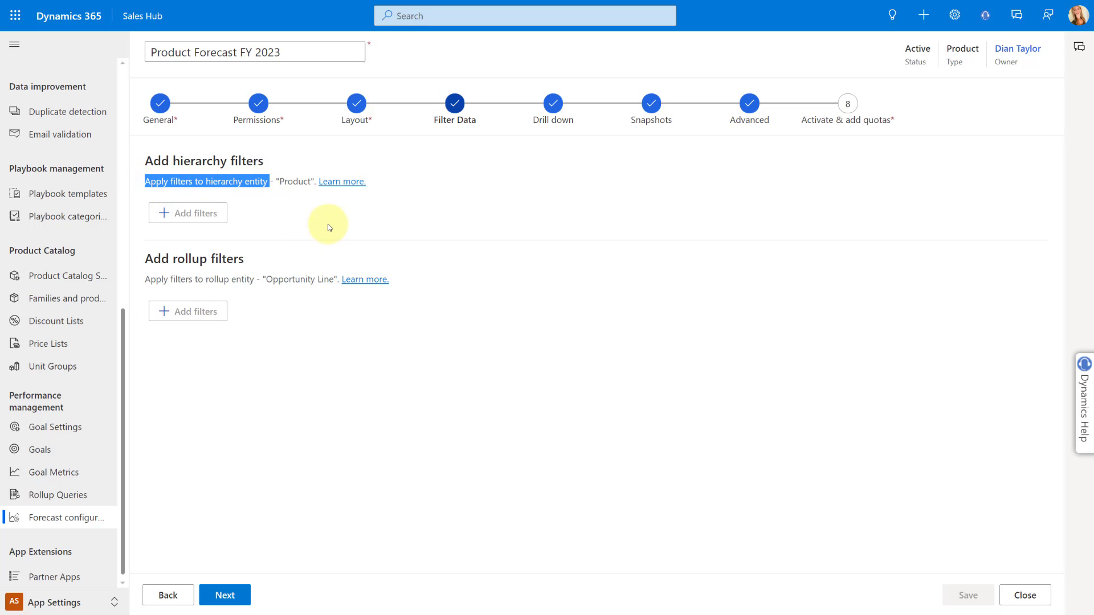
{"action": "left_click", "coordinate": [282, 206]}
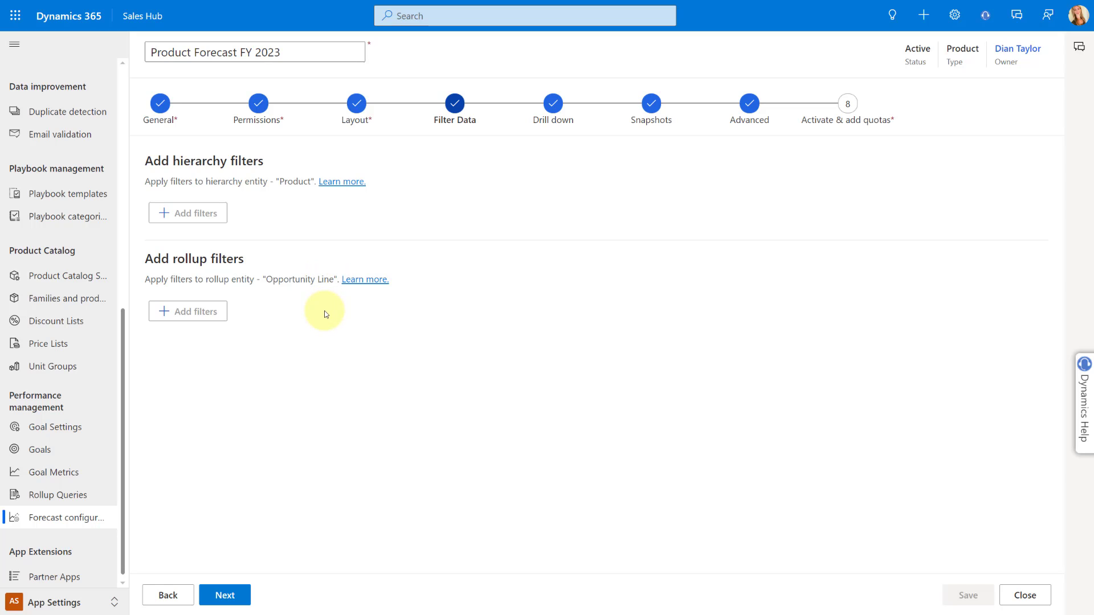
Proceed to the Drill down stage, check the available drill down types, and open the existing Opportunity drill down.
{"action": "left_click", "coordinate": [219, 594]}
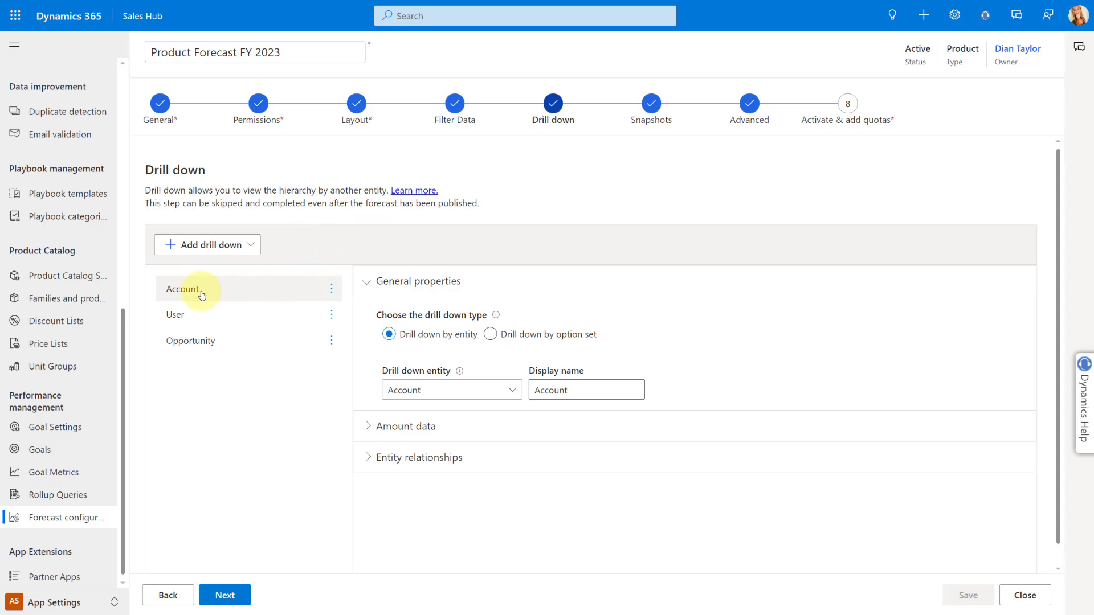
{"action": "left_click", "coordinate": [185, 317]}
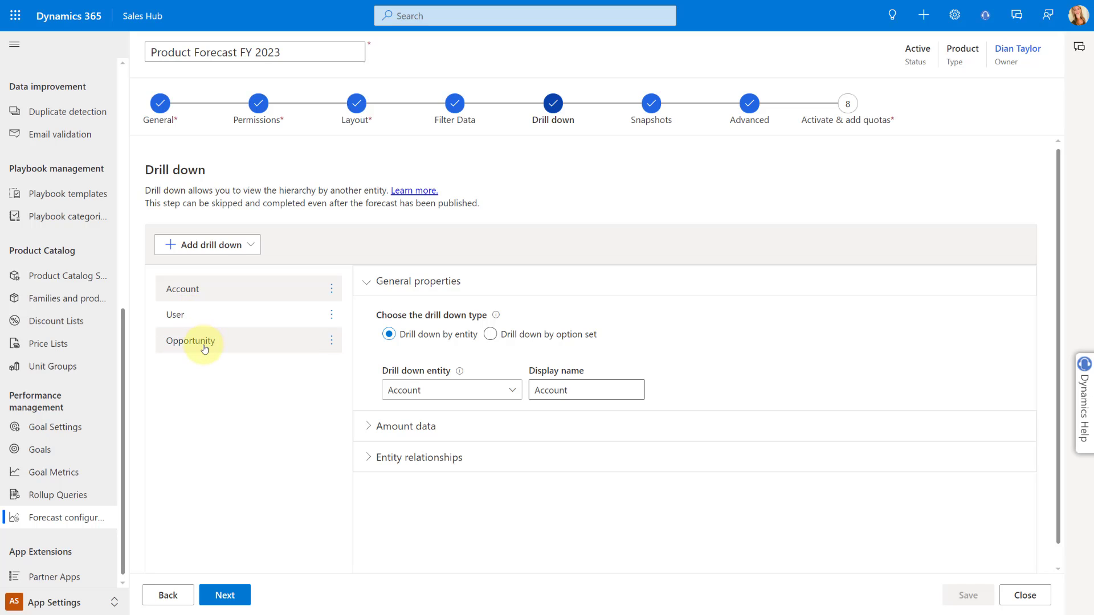
{"action": "left_click", "coordinate": [229, 245]}
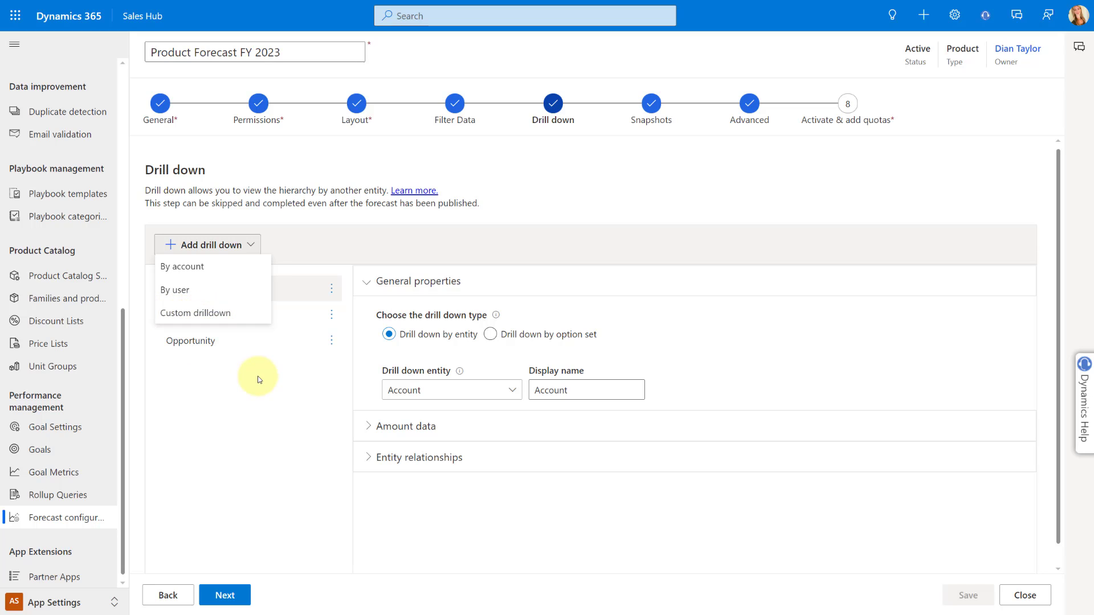
{"action": "left_click", "coordinate": [214, 341]}
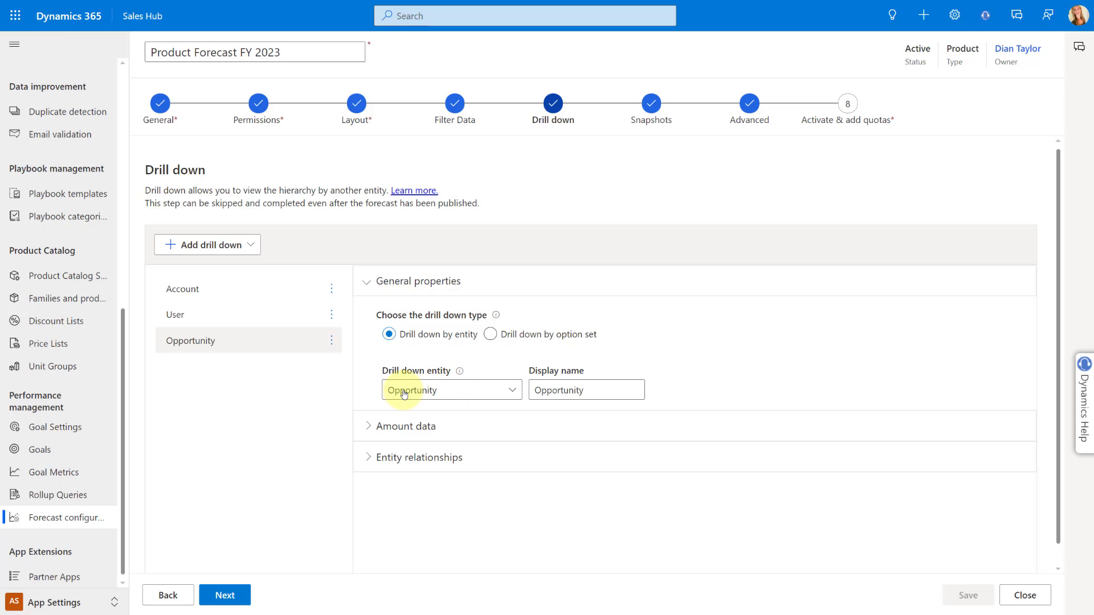
Expand the Opportunity drill down's Amount data and examine its amount entity and amount fields.
{"action": "left_click", "coordinate": [371, 427]}
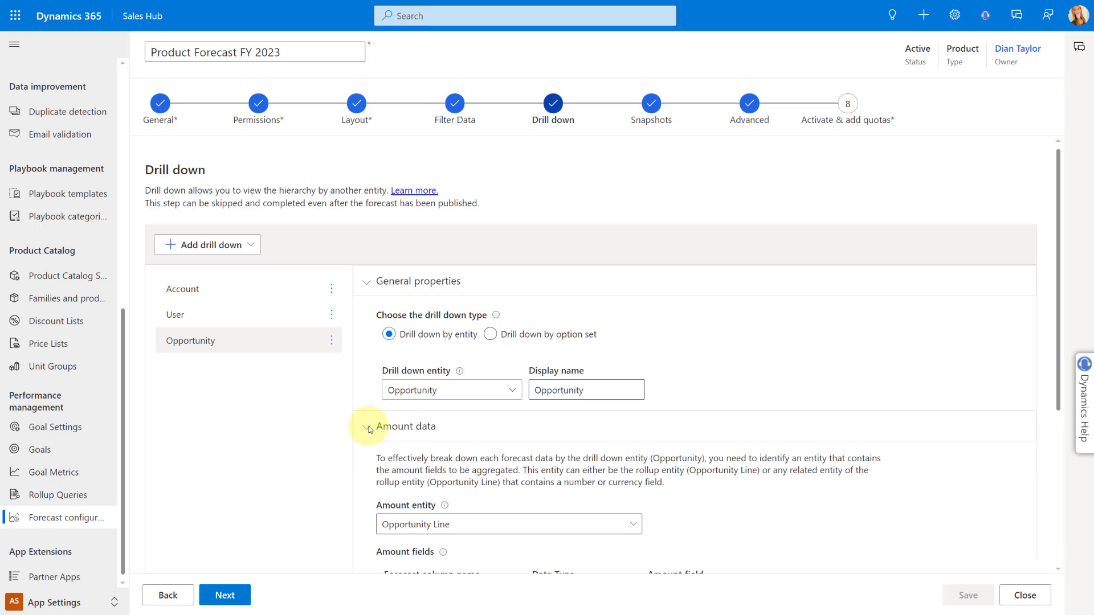
{"action": "scroll", "coordinate": [578, 381], "scroll_direction": "down", "scroll_amount": 3}
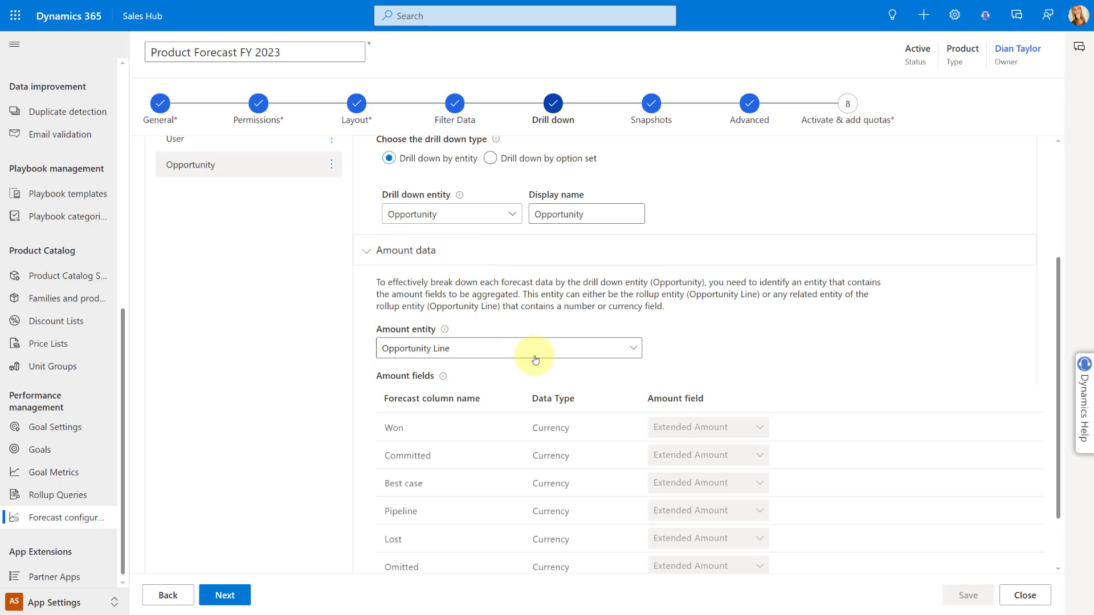
{"action": "left_click", "coordinate": [636, 347]}
{"action": "left_click", "coordinate": [678, 359]}
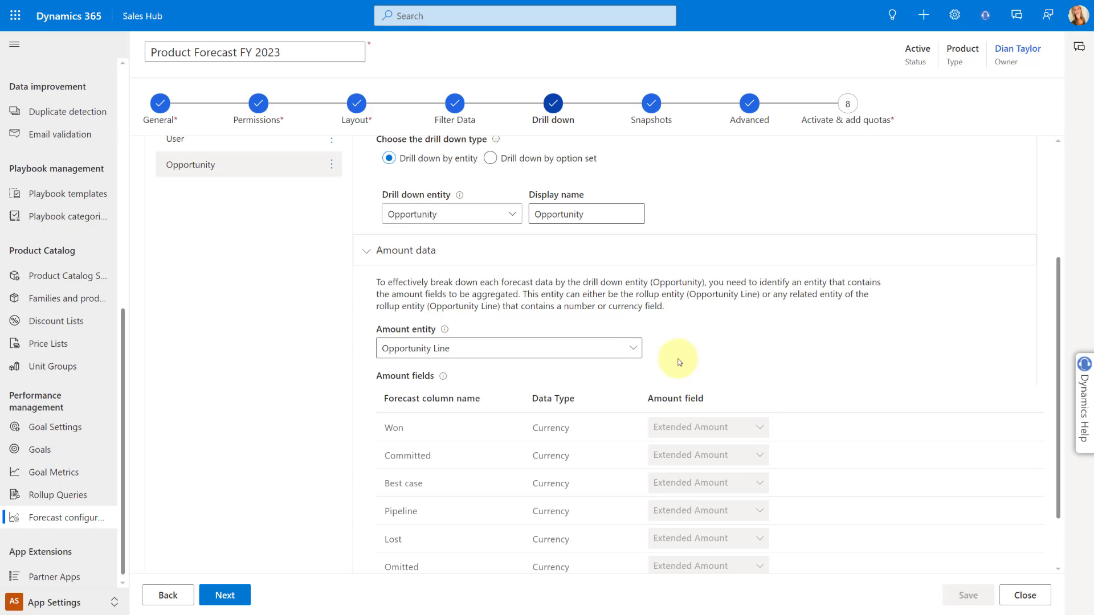
{"action": "scroll", "coordinate": [586, 359], "scroll_direction": "down", "scroll_amount": 2}
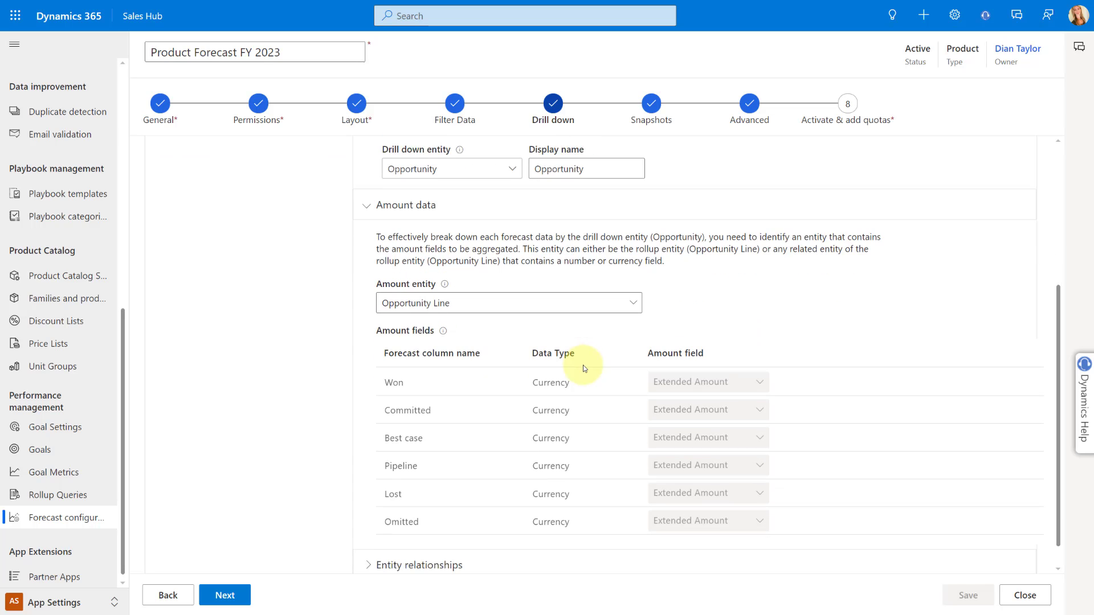
Expand Entity relationships and inspect the relationship choices between the amount entity and the drill down entity without changing them.
{"action": "left_click", "coordinate": [427, 542]}
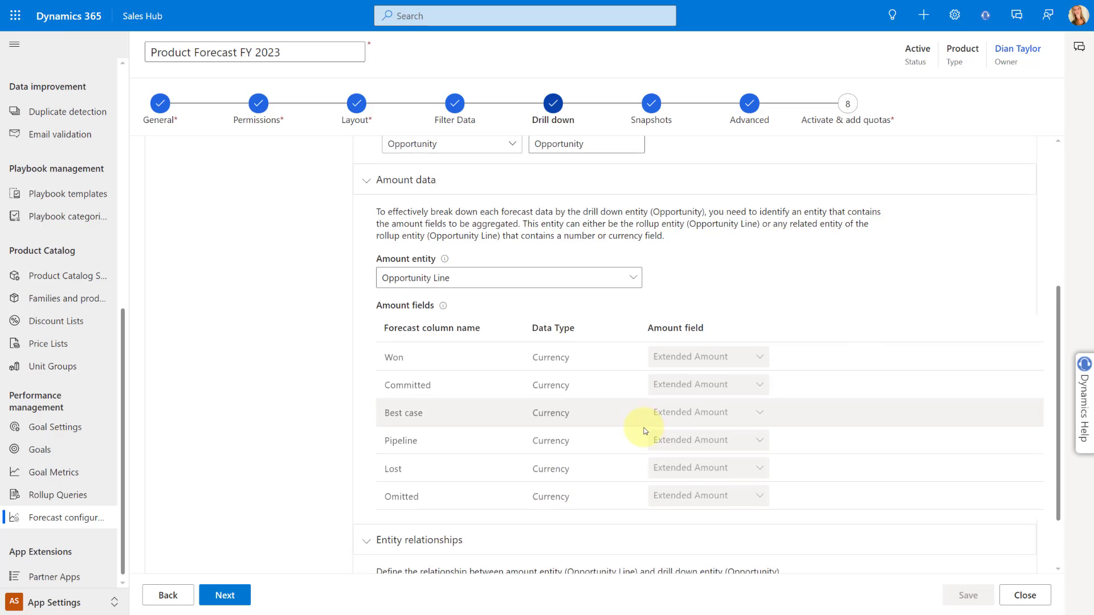
{"action": "scroll", "coordinate": [640, 428], "scroll_direction": "down", "scroll_amount": 2}
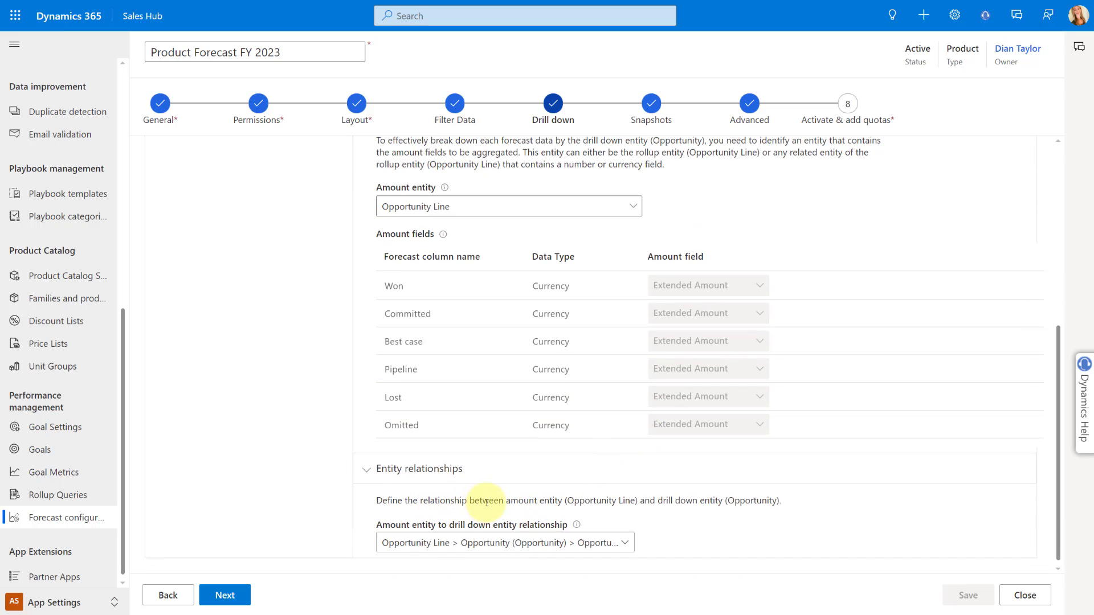
{"action": "left_click", "coordinate": [625, 543]}
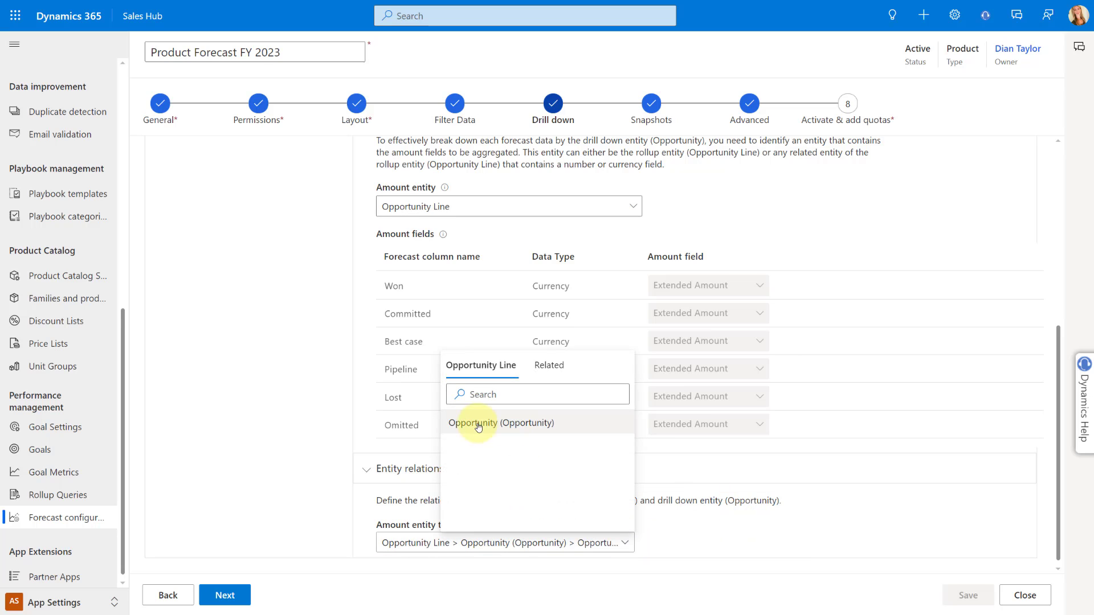
{"action": "left_click", "coordinate": [738, 518]}
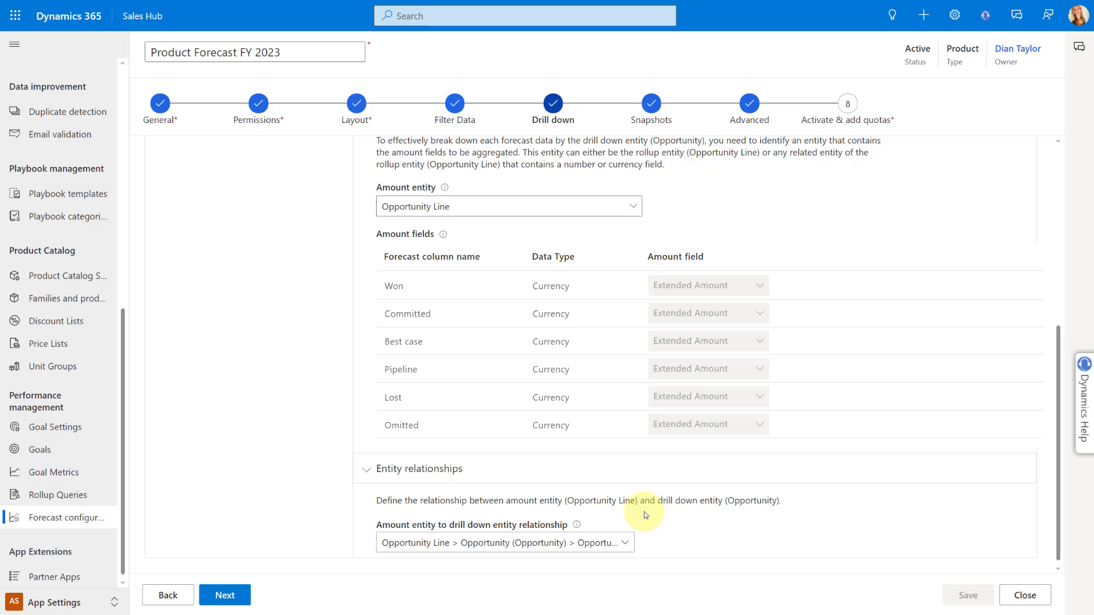
{"action": "scroll", "coordinate": [646, 515], "scroll_direction": "up", "scroll_amount": 5}
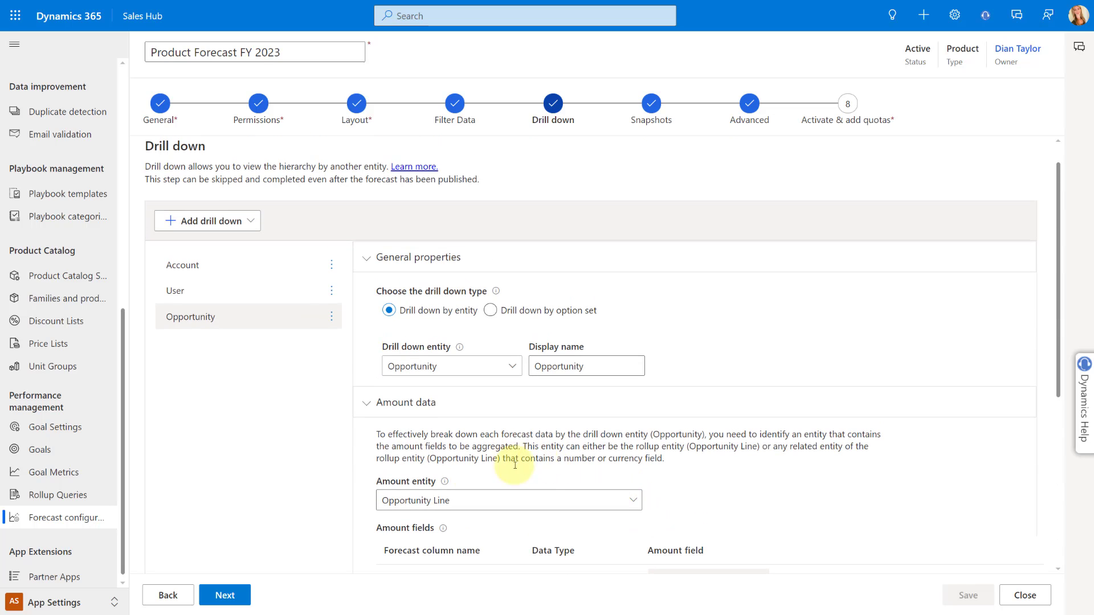
Review the daily Snapshots setting and proceed to the Advanced stage to examine its options.
{"action": "left_click", "coordinate": [225, 596]}
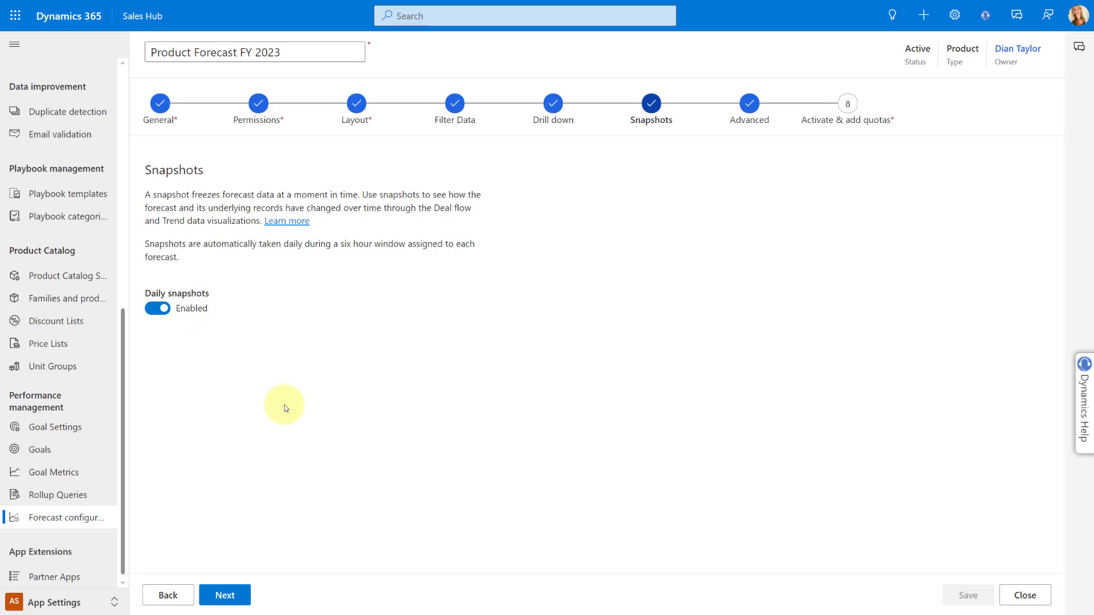
{"action": "left_click", "coordinate": [226, 596]}
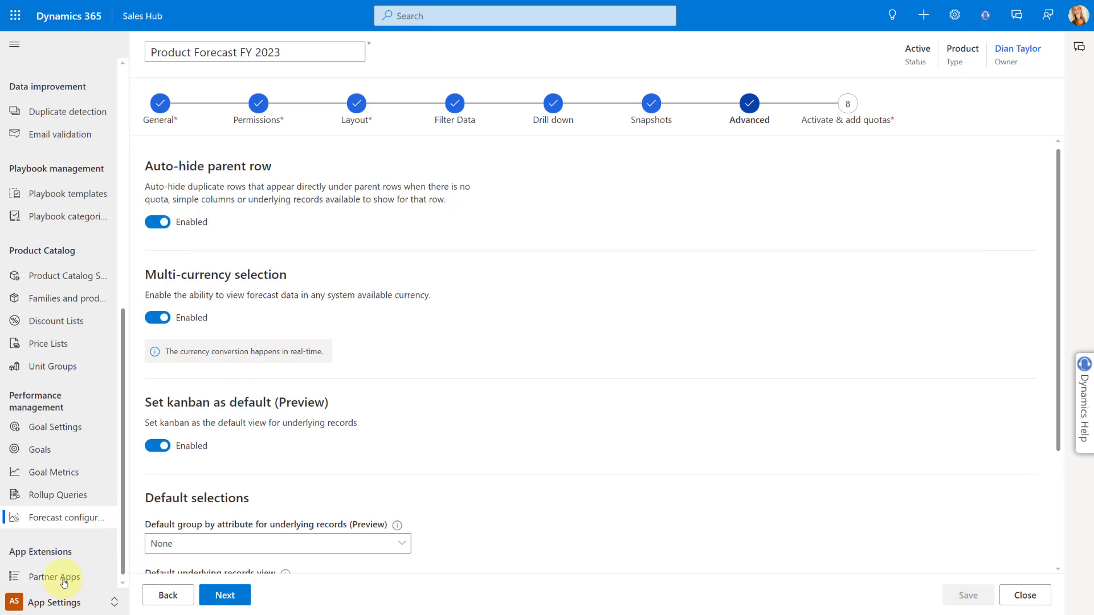
Leave the forecast configuration, switch from App Settings to the Sales area, and open its Forecasts page.
{"action": "left_click", "coordinate": [60, 602]}
{"action": "left_click", "coordinate": [63, 467]}
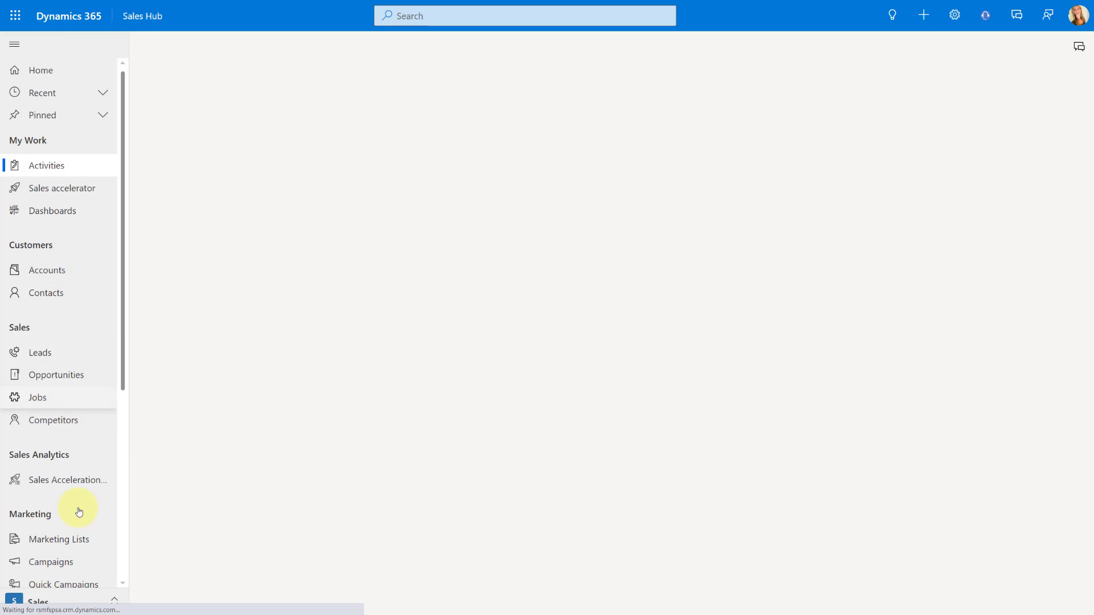
{"action": "scroll", "coordinate": [78, 512], "scroll_direction": "down", "scroll_amount": 5}
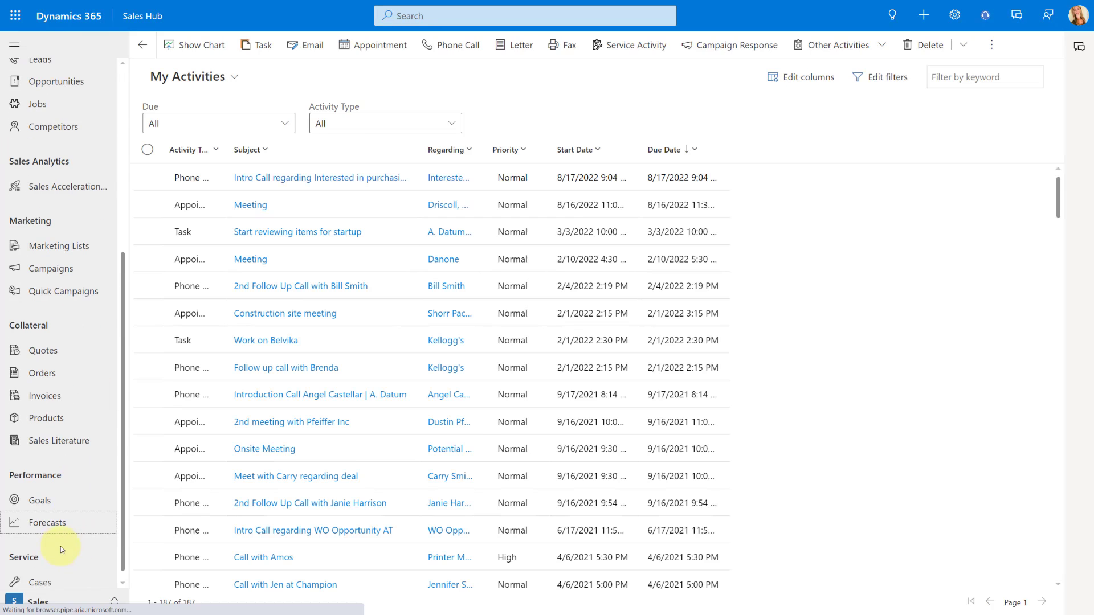
{"action": "left_click", "coordinate": [51, 522]}
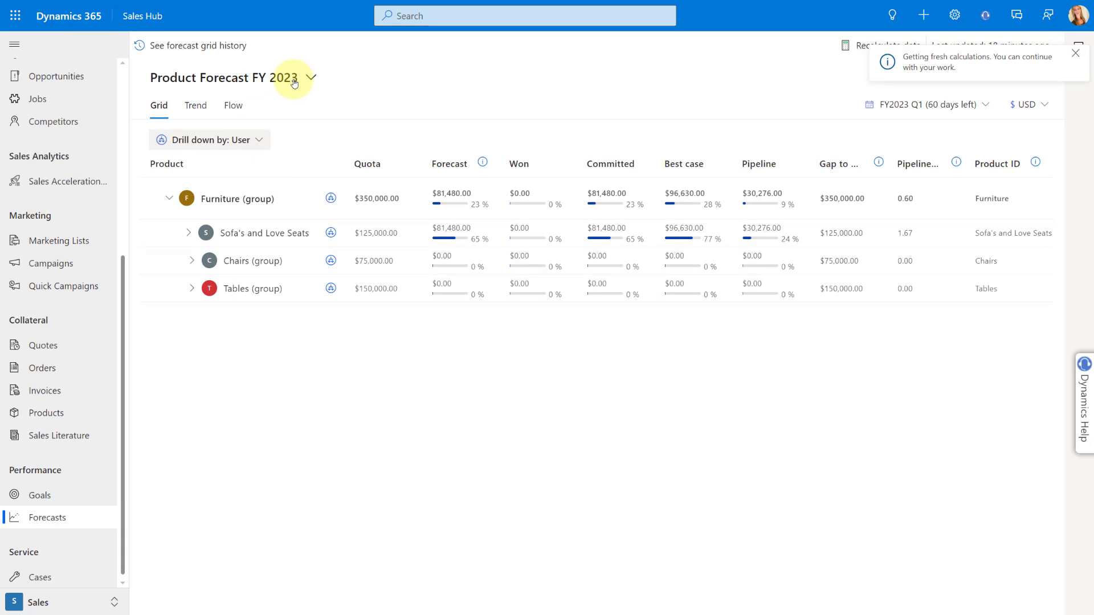
Open the FY 2021 Sales Forecast, expand the nested manager's group, and highlight the quota of its first member.
{"action": "left_click", "coordinate": [294, 83]}
{"action": "left_click", "coordinate": [228, 192]}
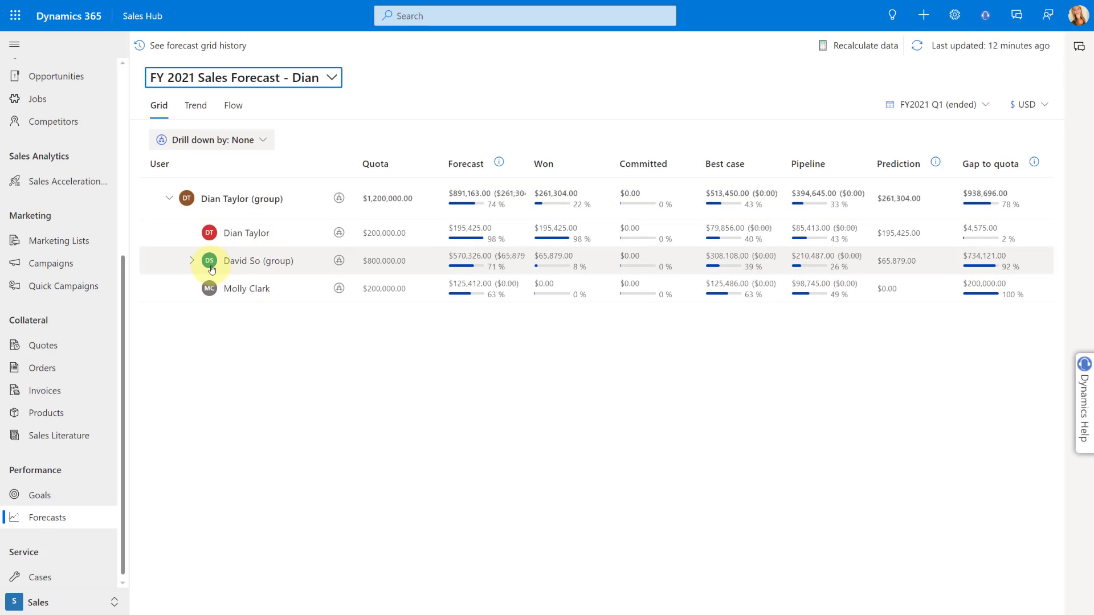
{"action": "left_click", "coordinate": [194, 261]}
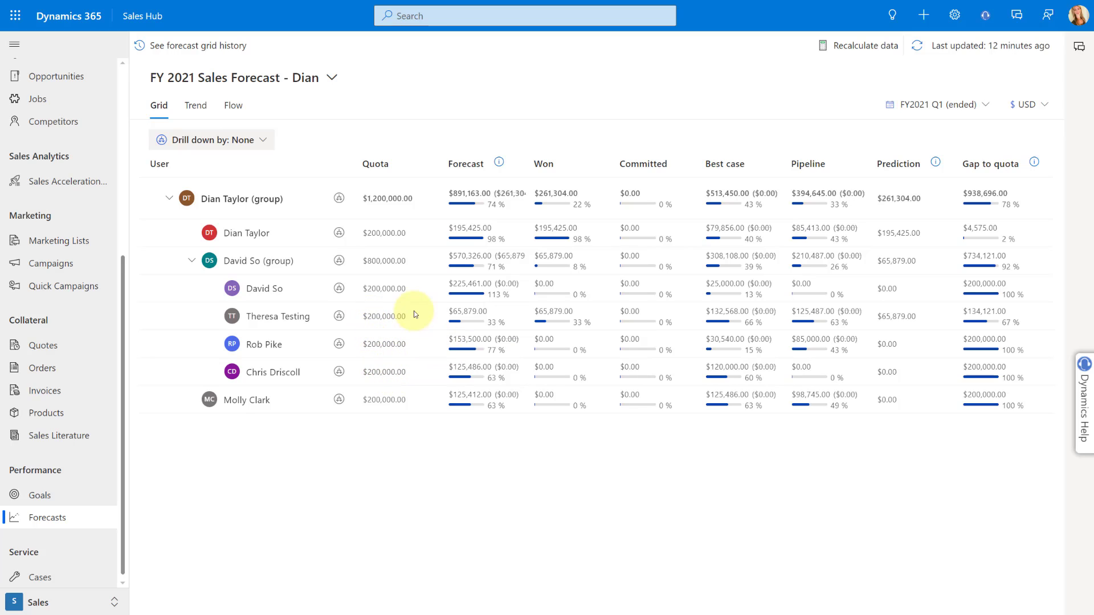
{"action": "left_click", "coordinate": [366, 289]}
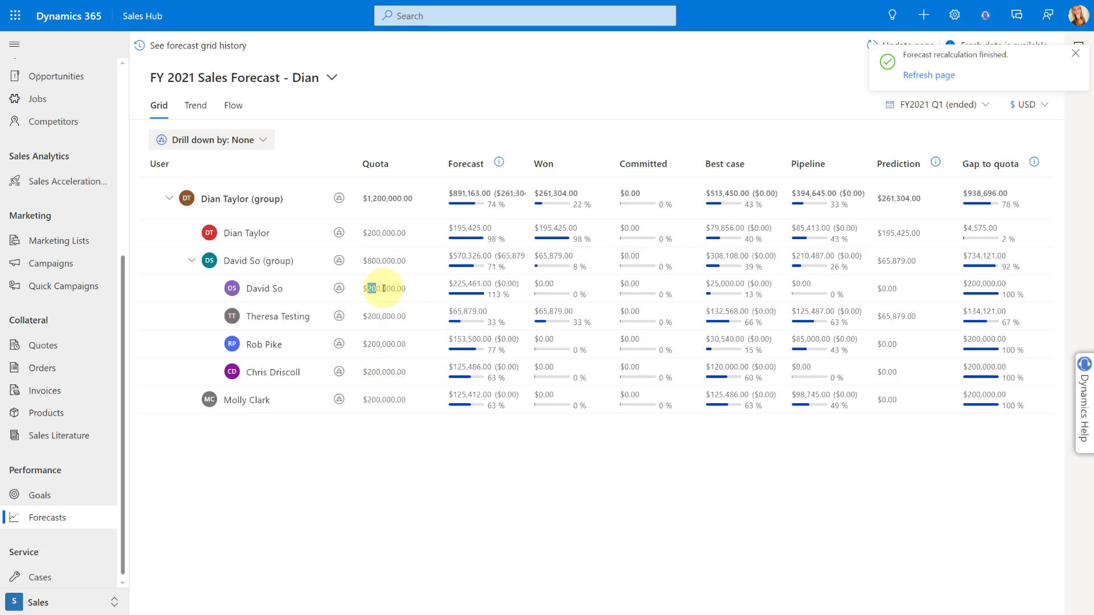
{"action": "double_click", "coordinate": [387, 289]}
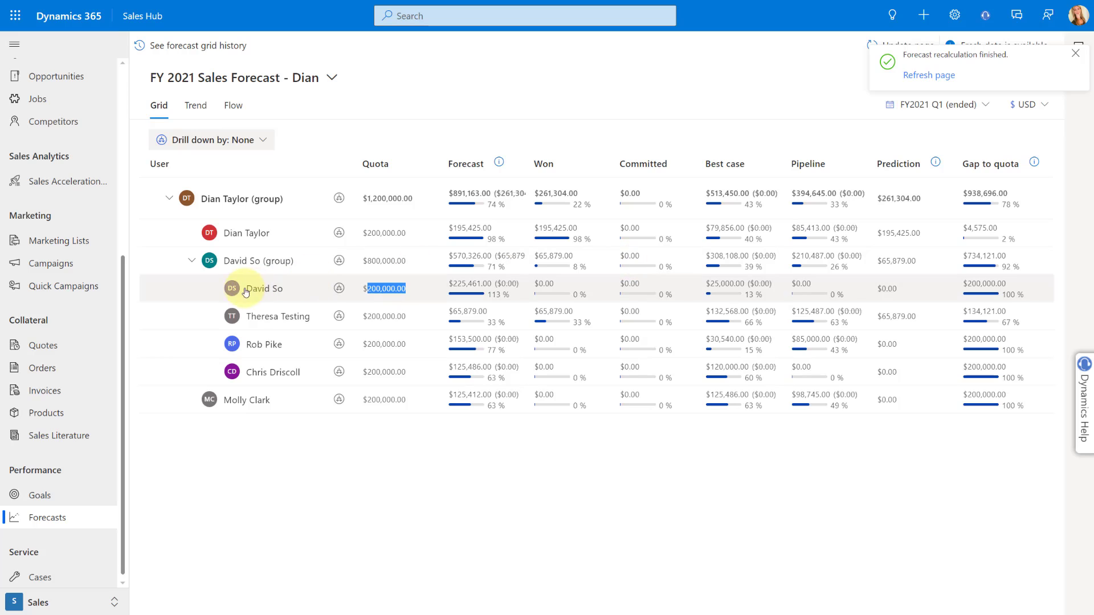
Switch from the Sales area to App Settings and open the Product Forecast FY 2023 forecast configuration.
{"action": "left_click", "coordinate": [26, 602]}
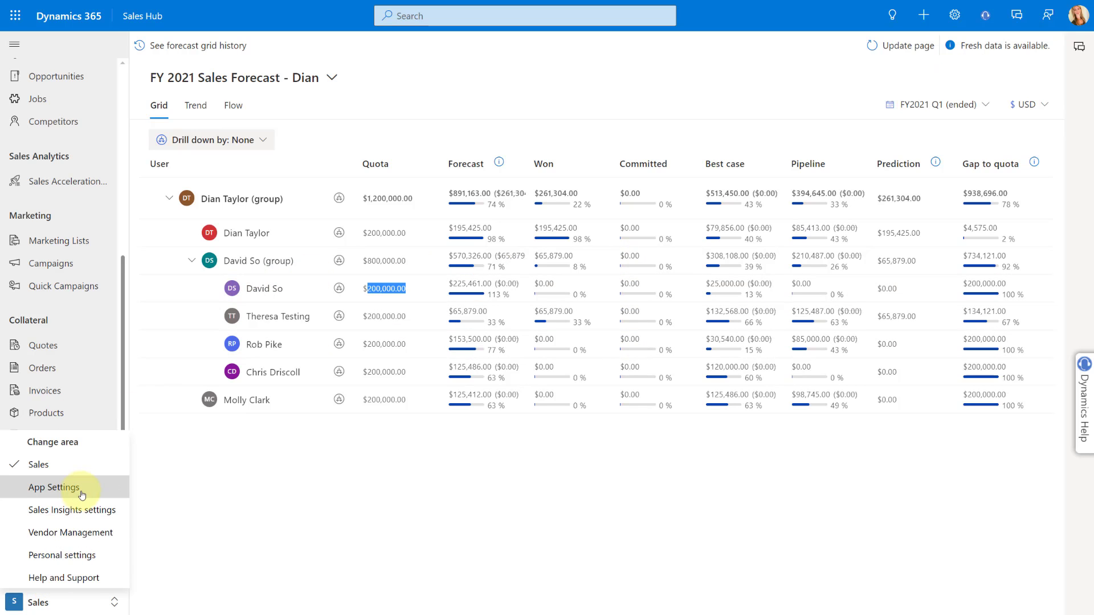
{"action": "left_click", "coordinate": [86, 492]}
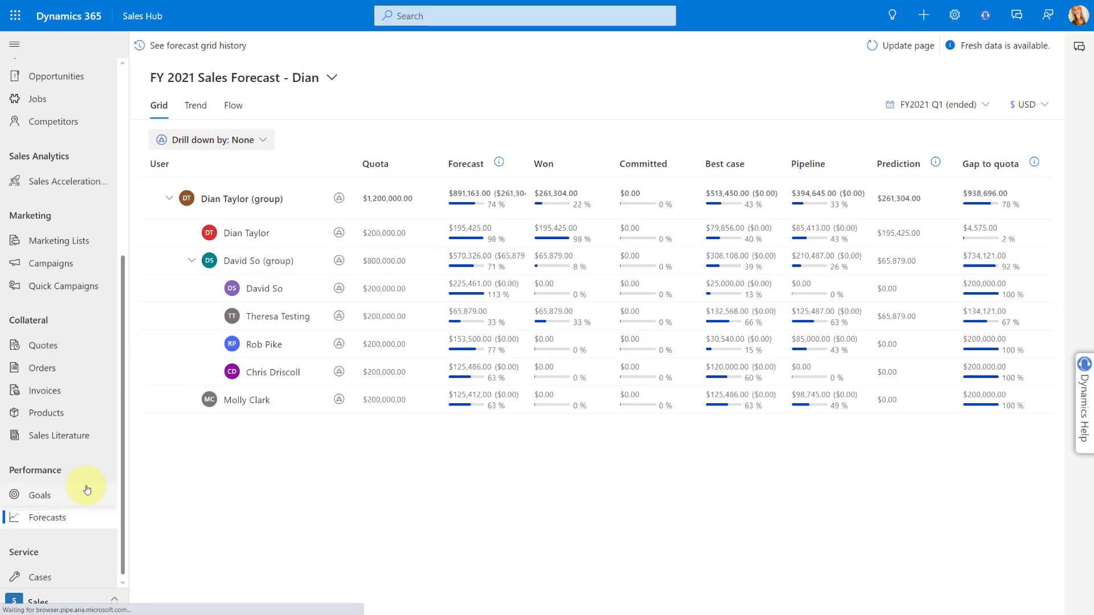
{"action": "scroll", "coordinate": [82, 461], "scroll_direction": "down", "scroll_amount": 8}
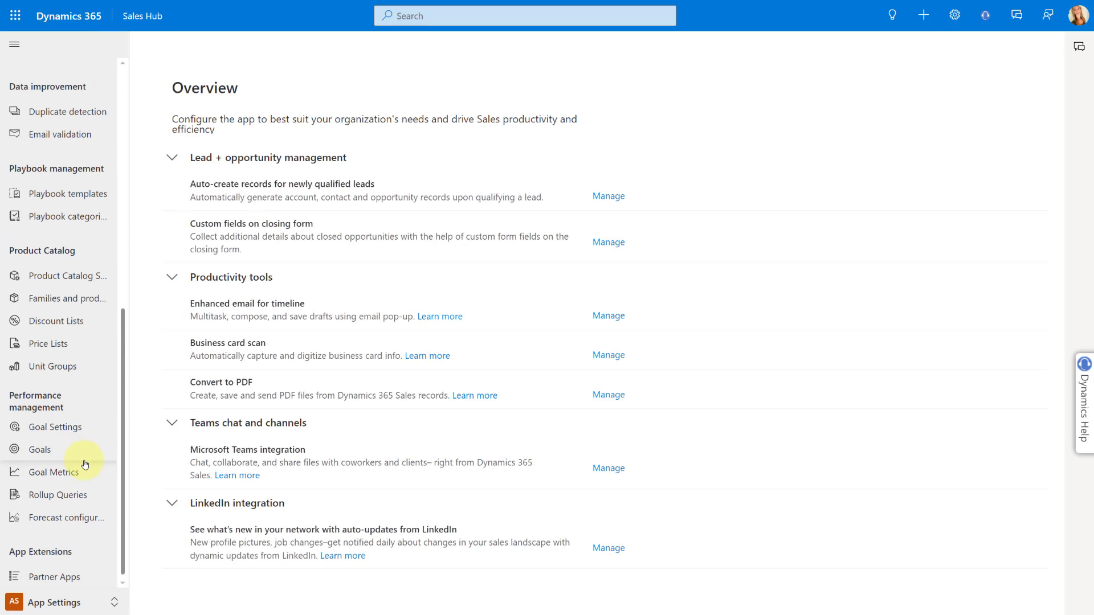
{"action": "left_click", "coordinate": [79, 524]}
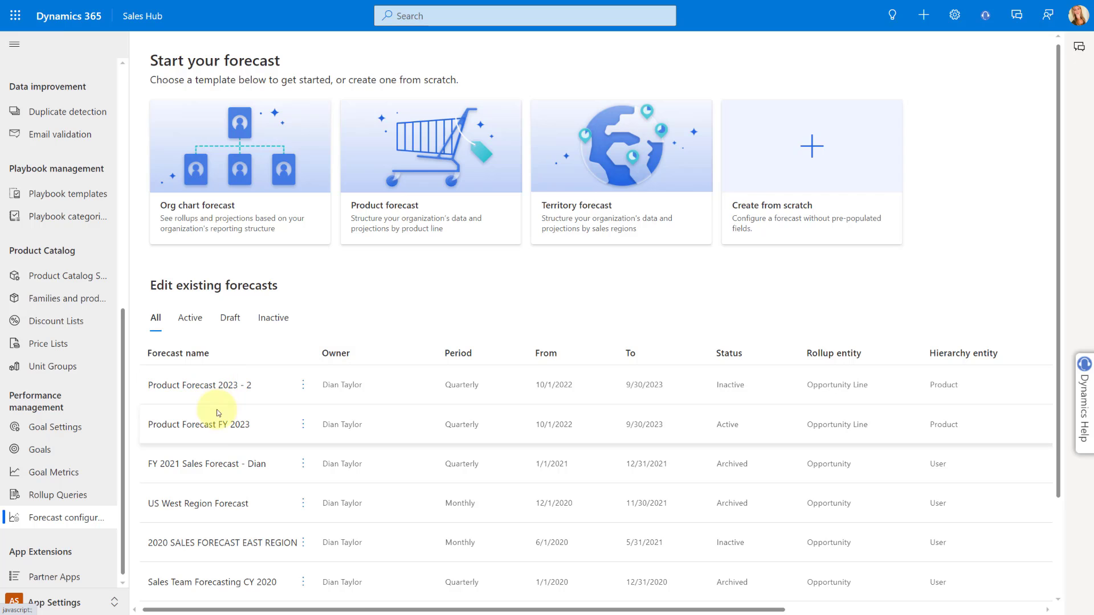
{"action": "left_click", "coordinate": [220, 426]}
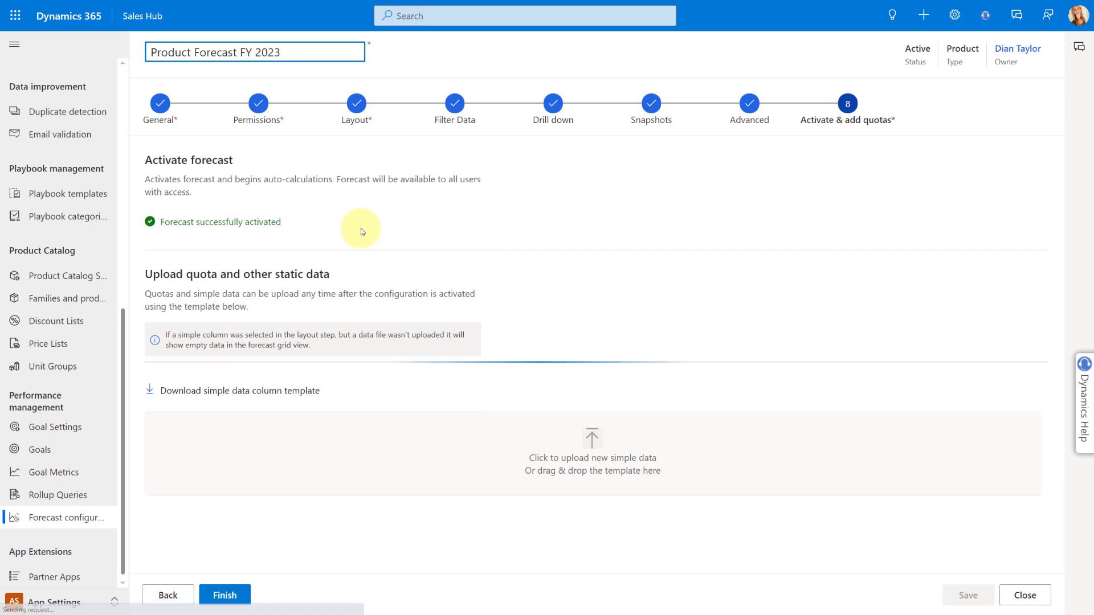
Review the Advanced stage options, including the default underlying records view choices, and proceed to the Activate & add quotas stage.
{"action": "left_click", "coordinate": [748, 105]}
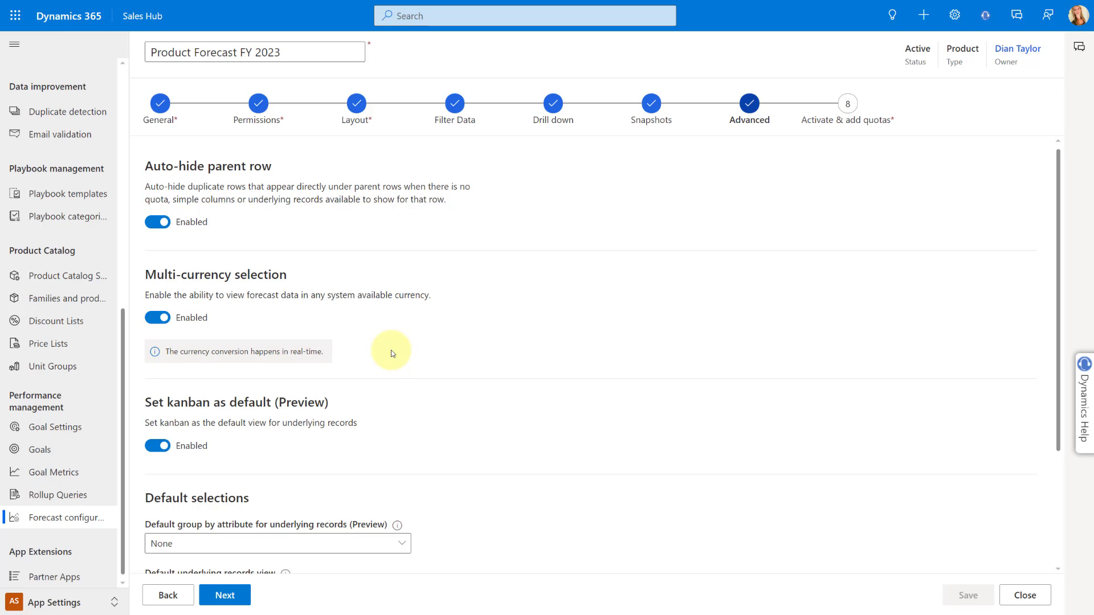
{"action": "scroll", "coordinate": [391, 353], "scroll_direction": "down", "scroll_amount": 2}
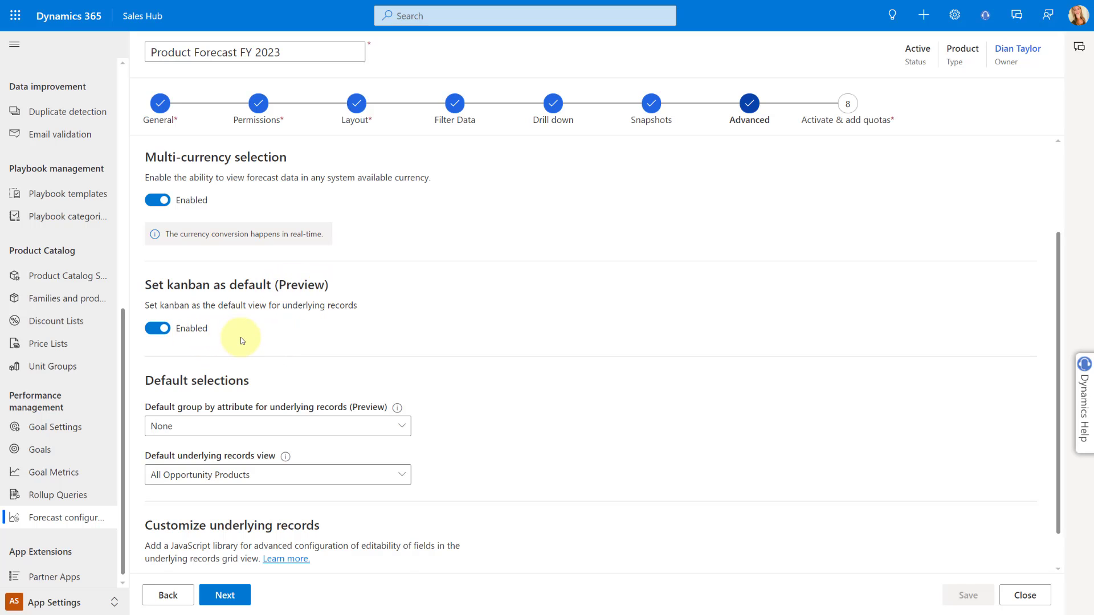
{"action": "scroll", "coordinate": [261, 352], "scroll_direction": "down", "scroll_amount": 1}
{"action": "scroll", "coordinate": [263, 352], "scroll_direction": "down", "scroll_amount": 1}
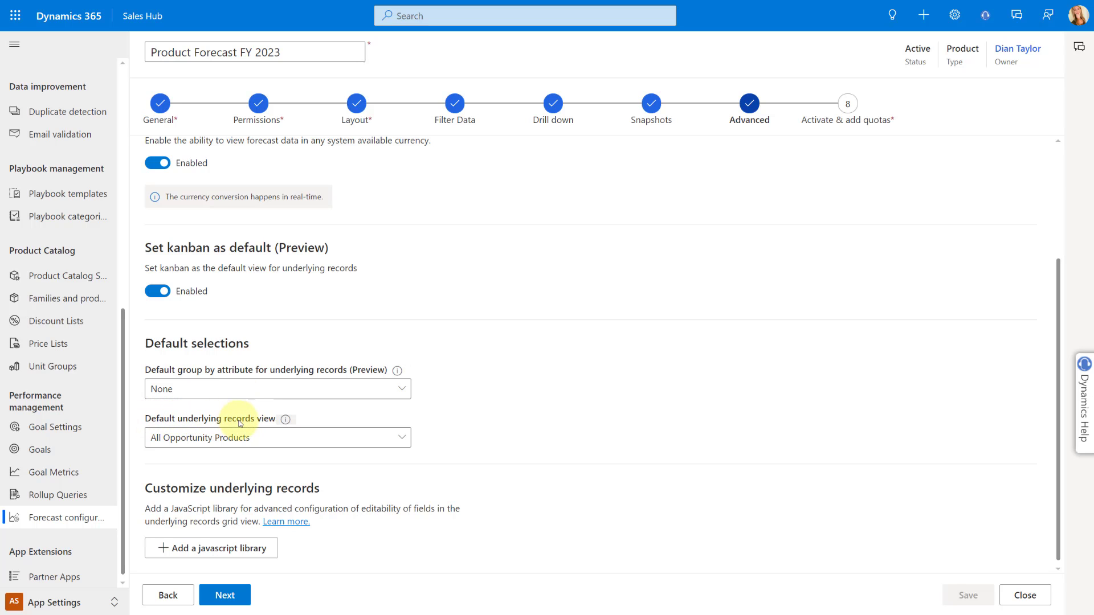
{"action": "left_click", "coordinate": [291, 438]}
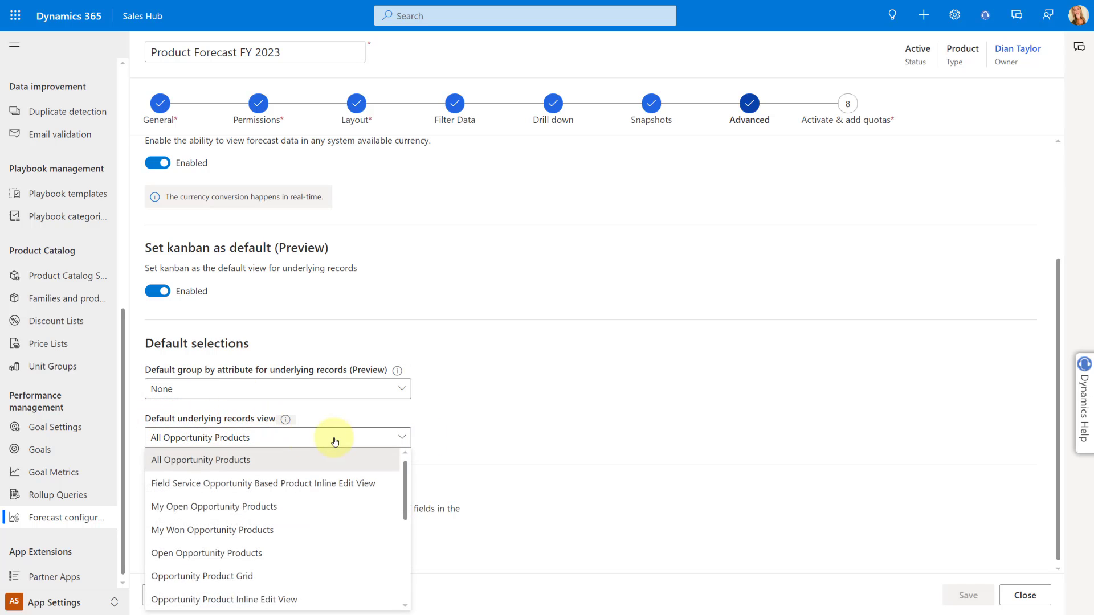
{"action": "left_click", "coordinate": [535, 441]}
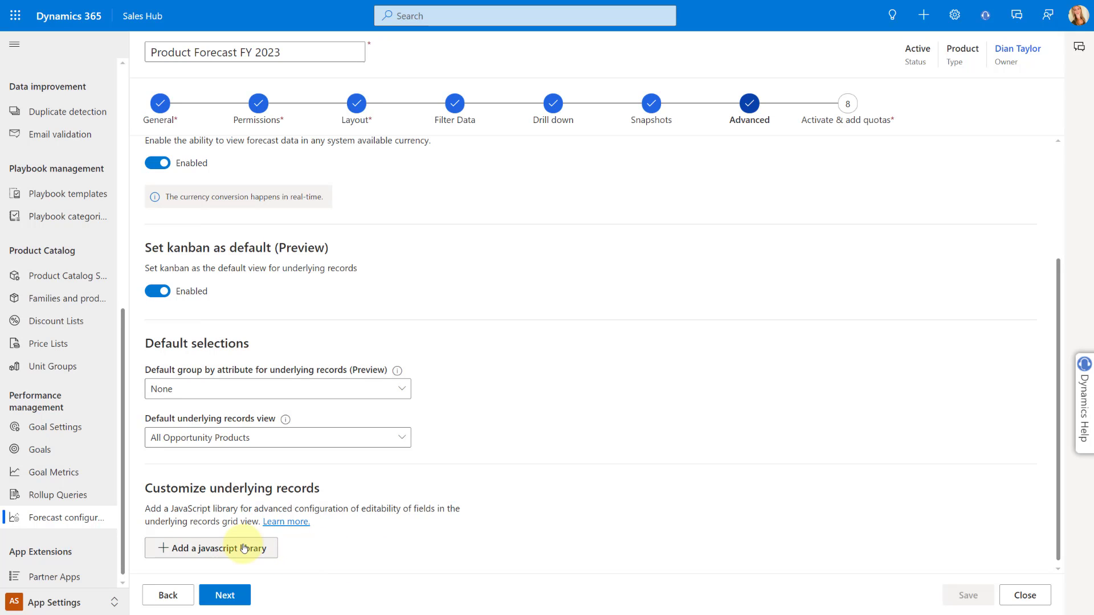
{"action": "left_click", "coordinate": [233, 596]}
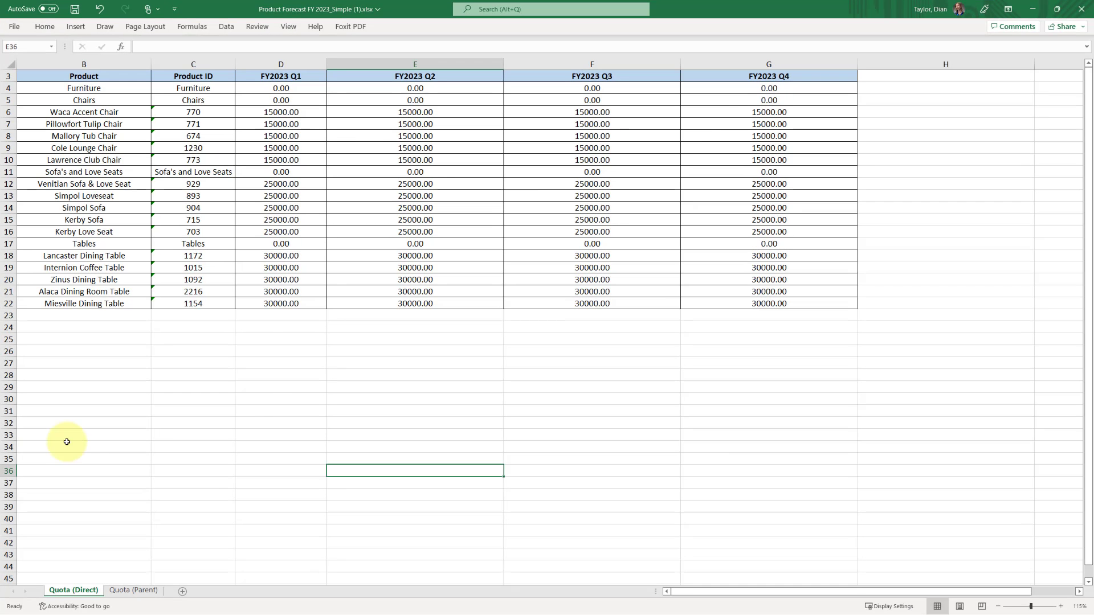
In the Excel quota workbook, examine the FY2023 Q1 quotas and the product category rows on the Quota (Direct) sheet.
{"action": "left_click", "coordinate": [266, 383]}
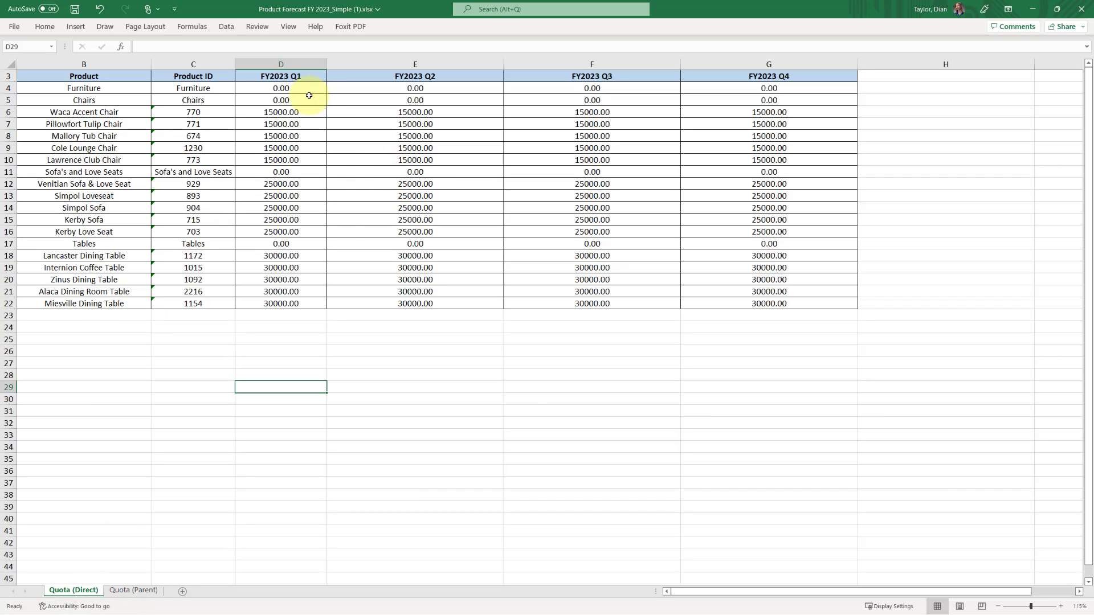
{"action": "left_click_drag", "start_coordinate": [295, 88], "coordinate": [296, 305]}
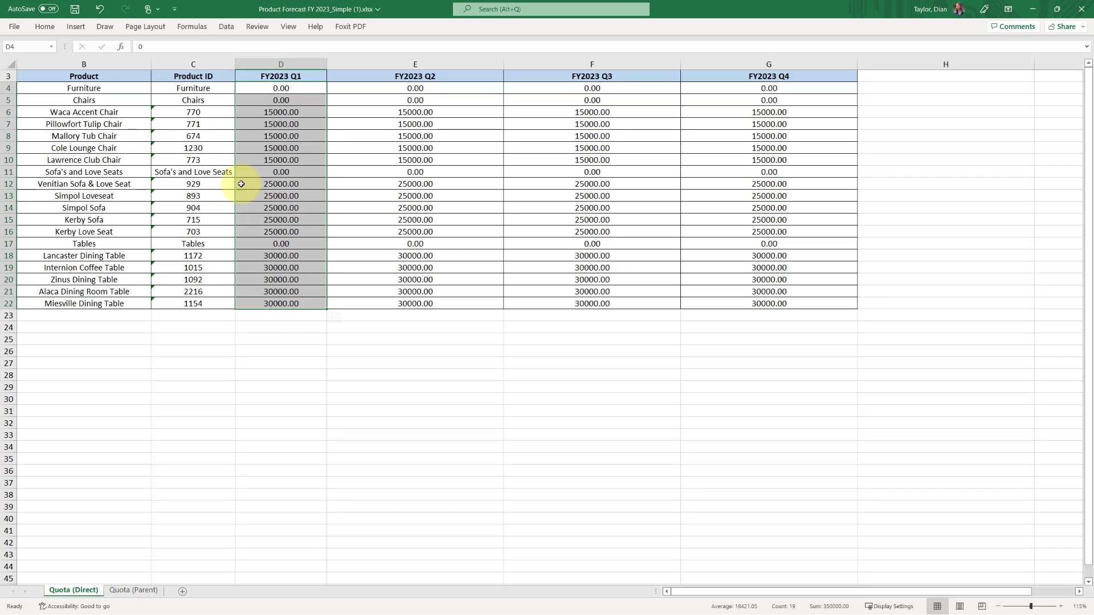
{"action": "left_click", "coordinate": [190, 243]}
{"action": "left_click", "coordinate": [184, 172]}
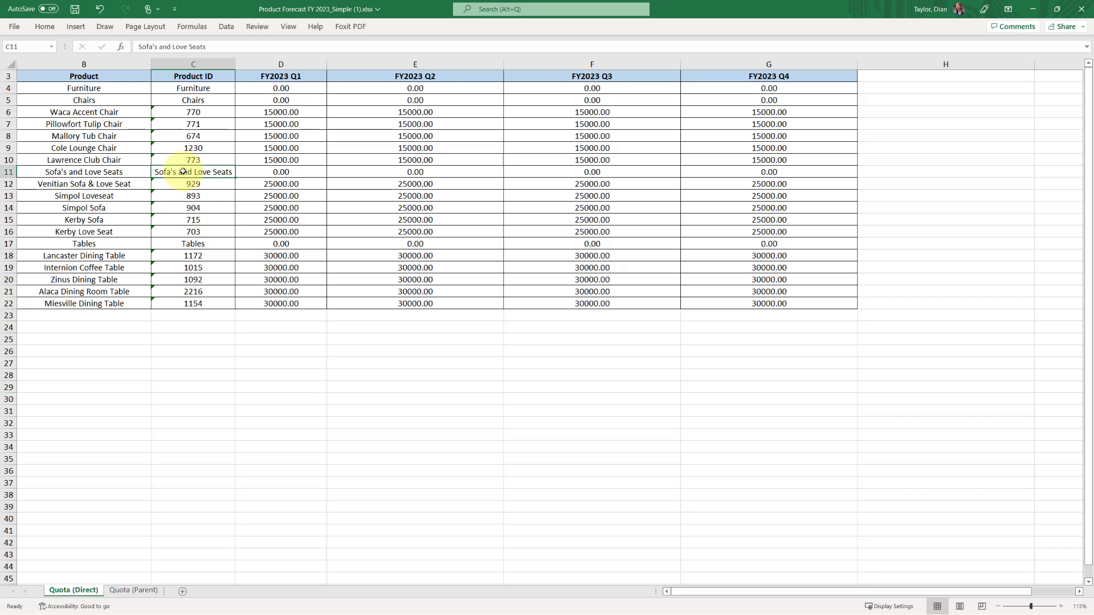
{"action": "left_click_drag", "start_coordinate": [215, 98], "coordinate": [214, 90]}
{"action": "left_click", "coordinate": [281, 351]}
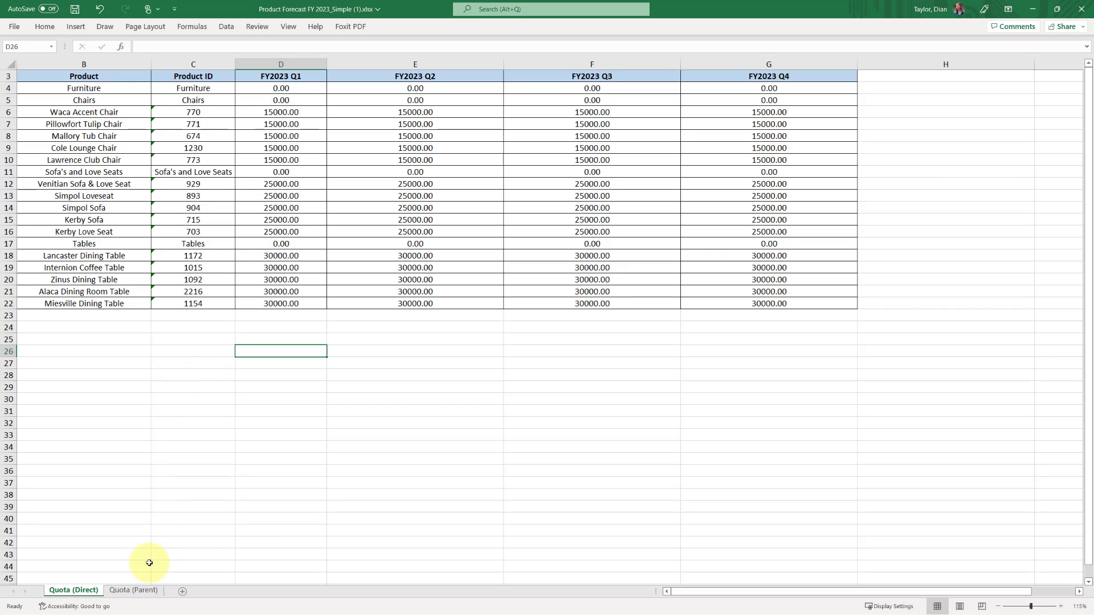
Open the Quota (Parent) sheet, enlarge the view, and examine the FY2023 Q1 quotas of the parent categories, focusing on Chairs.
{"action": "left_click", "coordinate": [134, 594]}
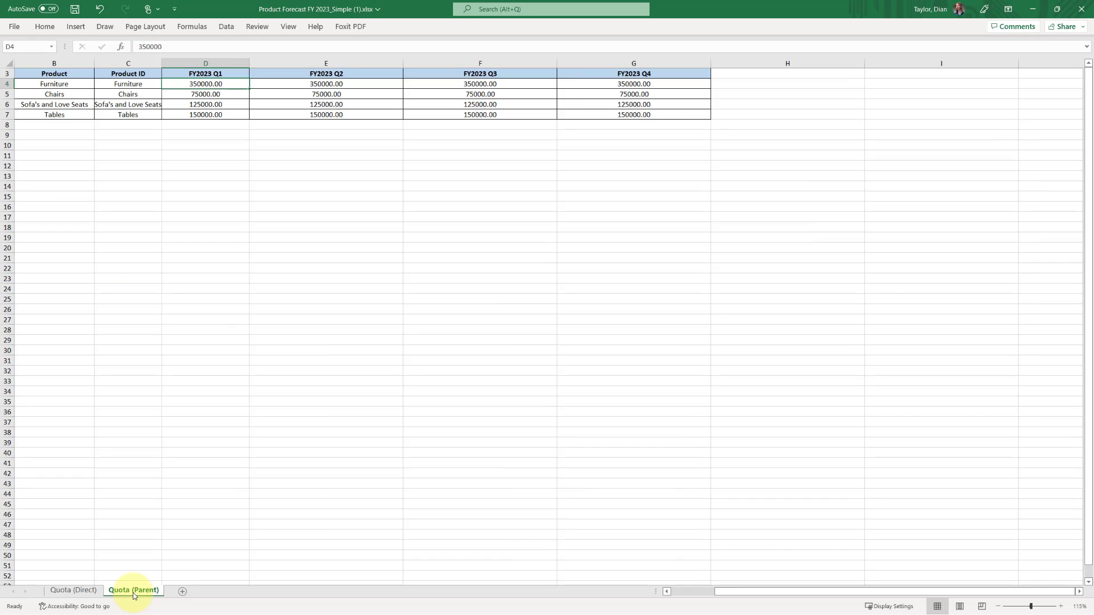
{"action": "scroll", "coordinate": [330, 261], "scroll_direction": "up", "scroll_amount": 2}
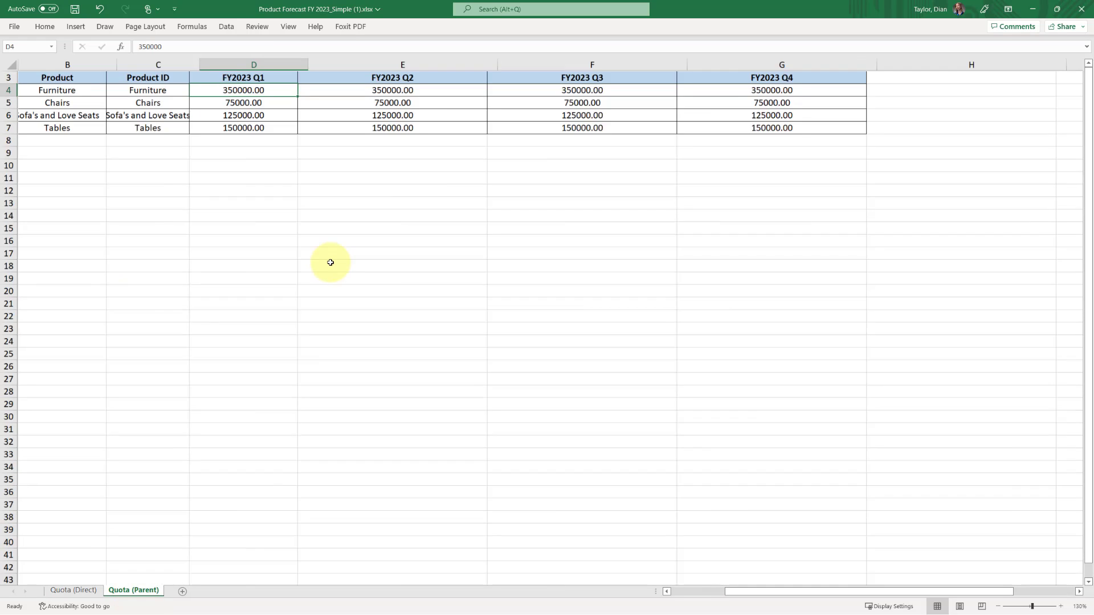
{"action": "left_click", "coordinate": [286, 152]}
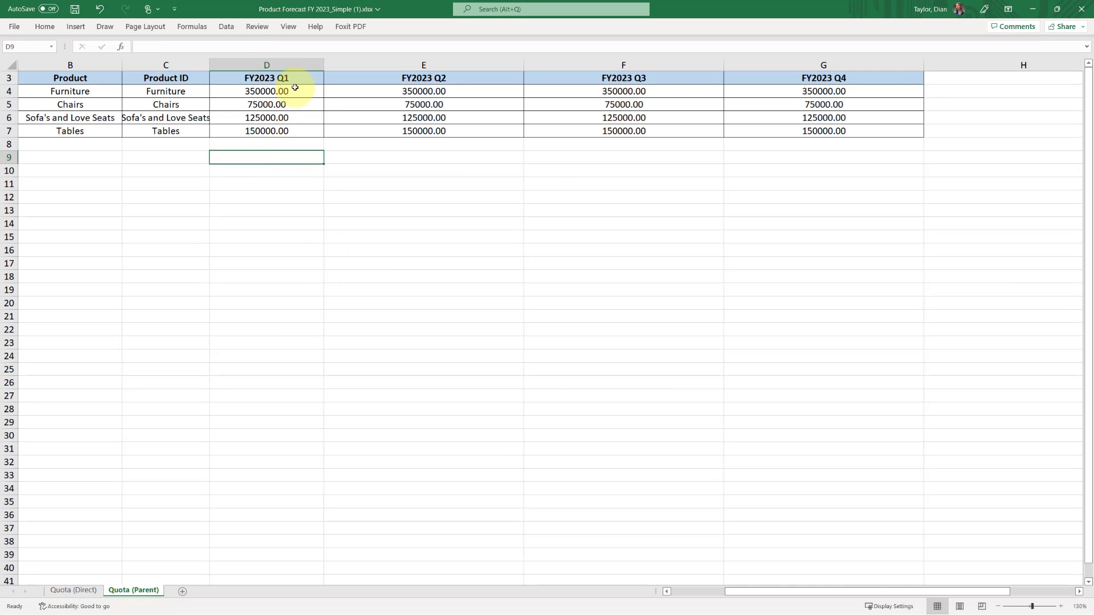
{"action": "left_click_drag", "start_coordinate": [293, 89], "coordinate": [288, 133]}
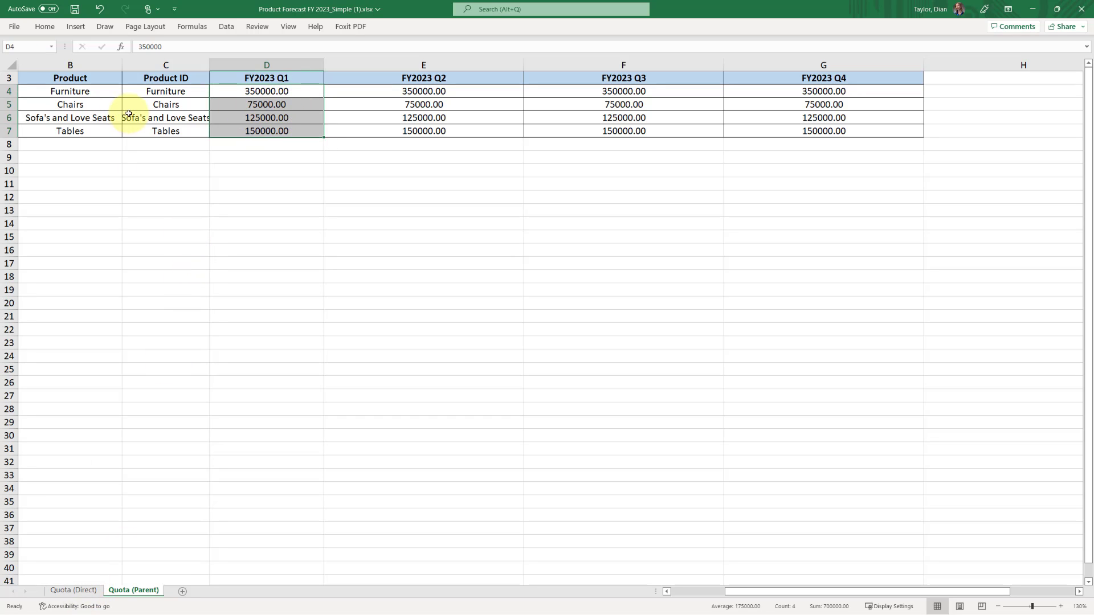
{"action": "left_click", "coordinate": [266, 106]}
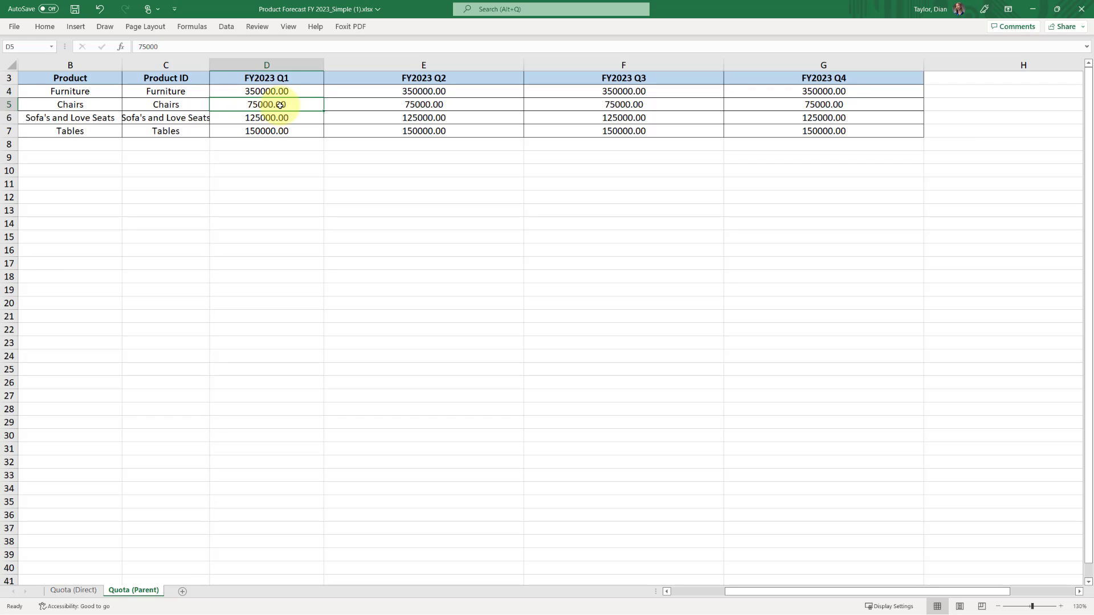
Compare the individual chair quotas on Quota (Direct) with the Quota (Parent) sheet, and return to the forecast configuration in Dynamics 365.
{"action": "left_click", "coordinate": [90, 594]}
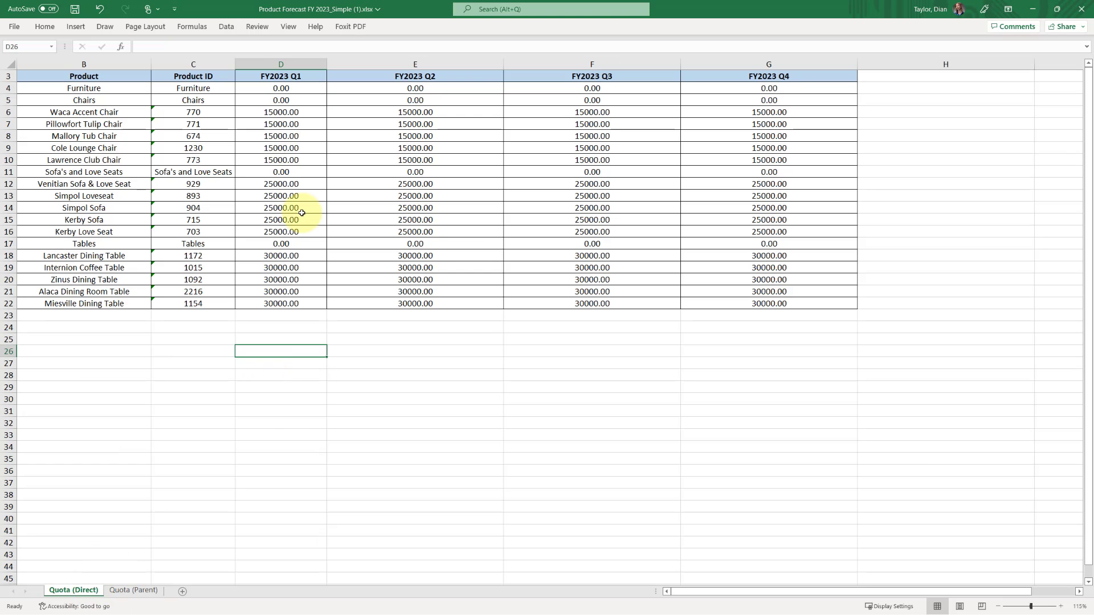
{"action": "left_click", "coordinate": [290, 118]}
{"action": "left_click_drag", "start_coordinate": [290, 118], "coordinate": [285, 159]}
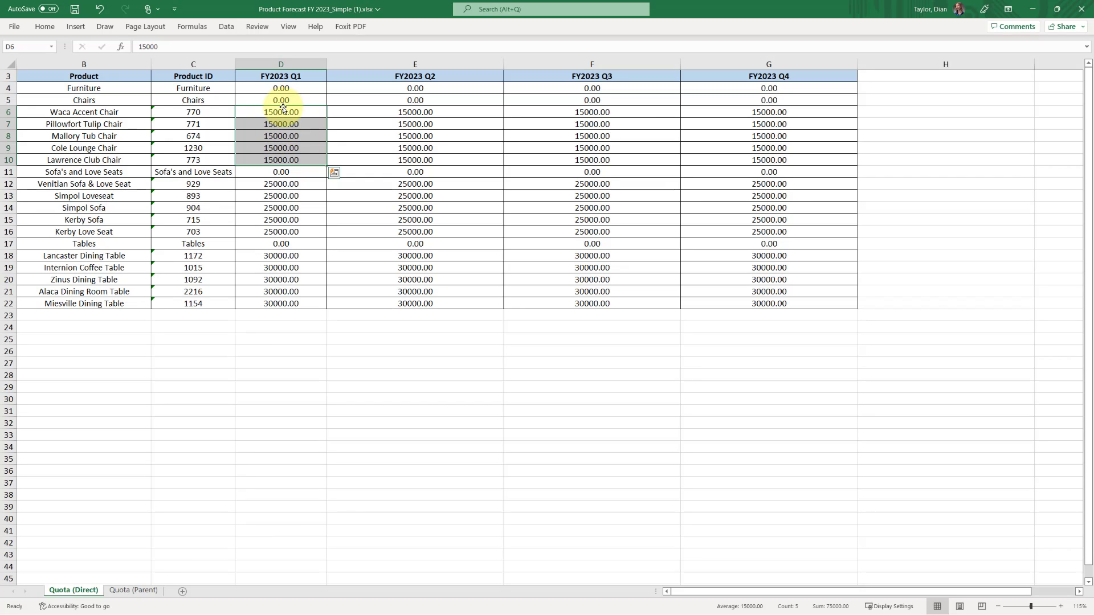
{"action": "left_click", "coordinate": [133, 590]}
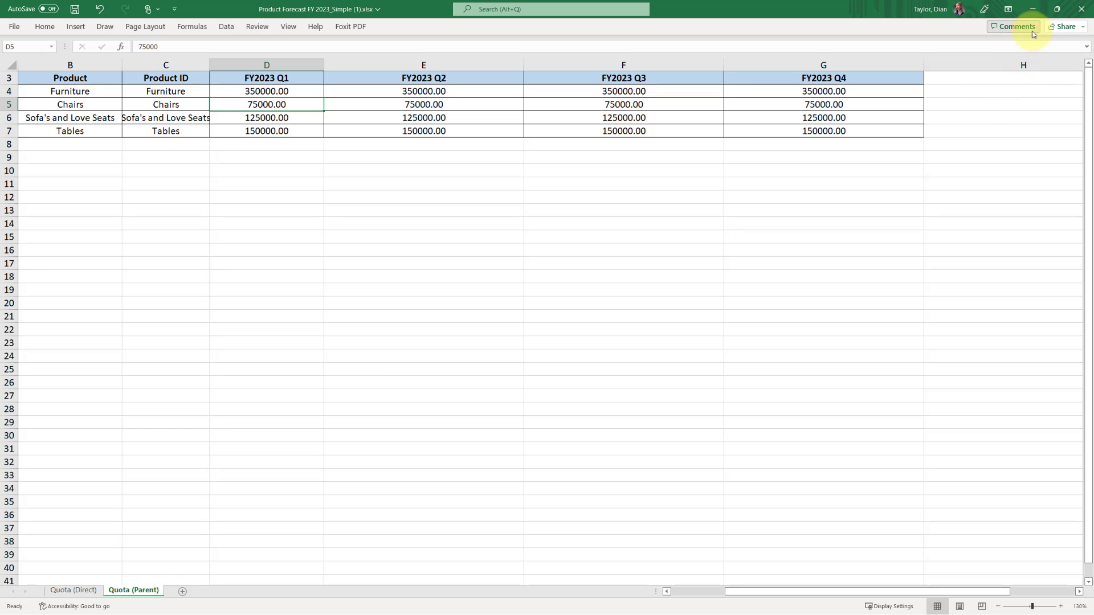
{"action": "left_click", "coordinate": [1032, 8]}
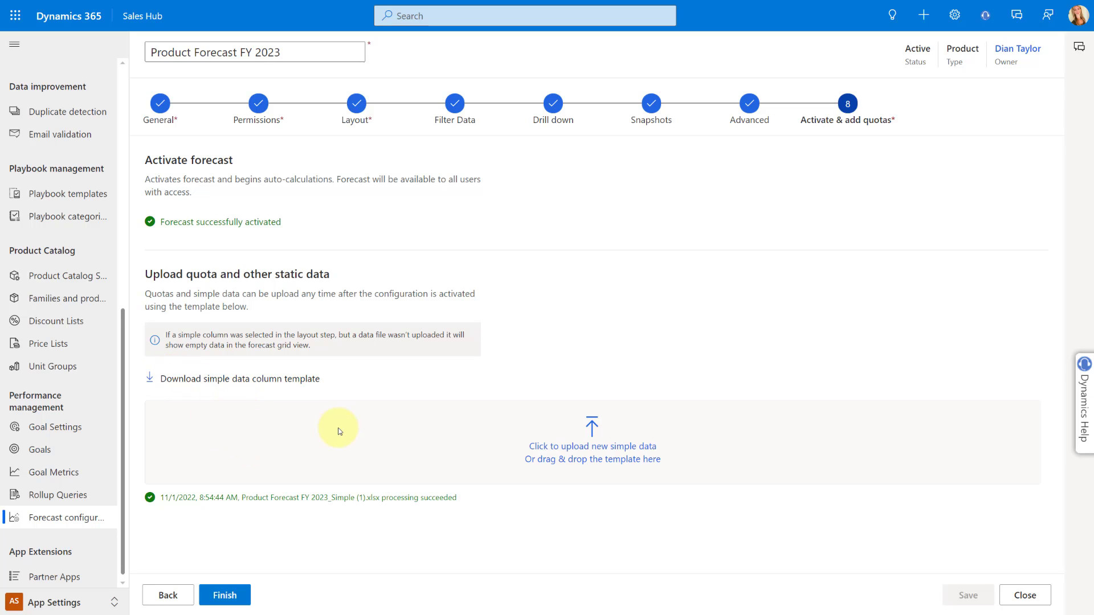
Switch to the Sales area, go to the Forecasts page, and open Product Forecast FY 2023.
{"action": "left_click", "coordinate": [57, 602]}
{"action": "left_click", "coordinate": [64, 466]}
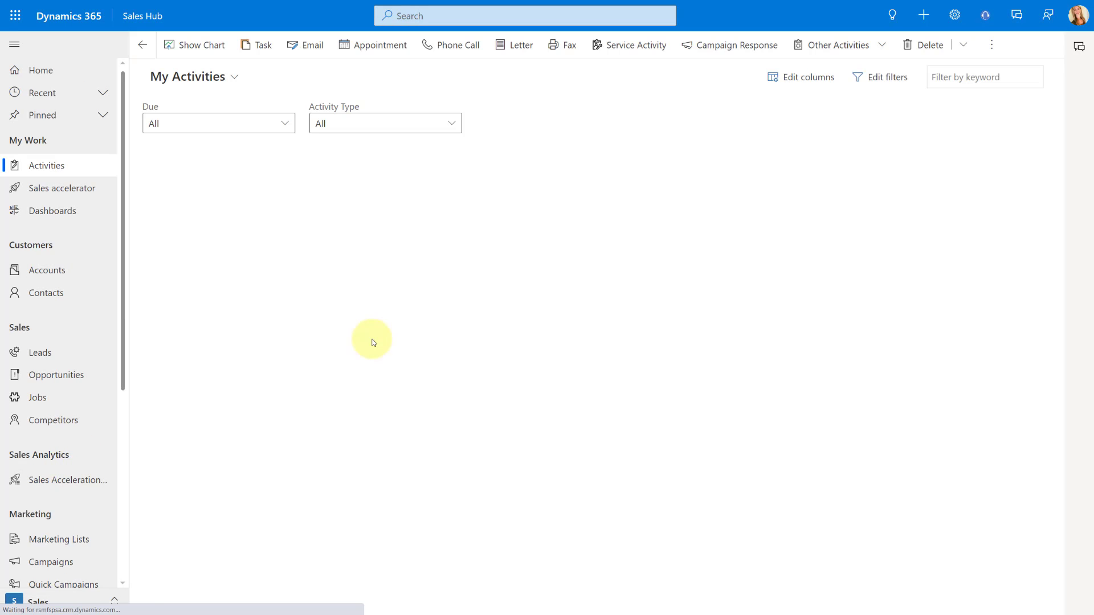
{"action": "scroll", "coordinate": [89, 455], "scroll_direction": "down", "scroll_amount": 5}
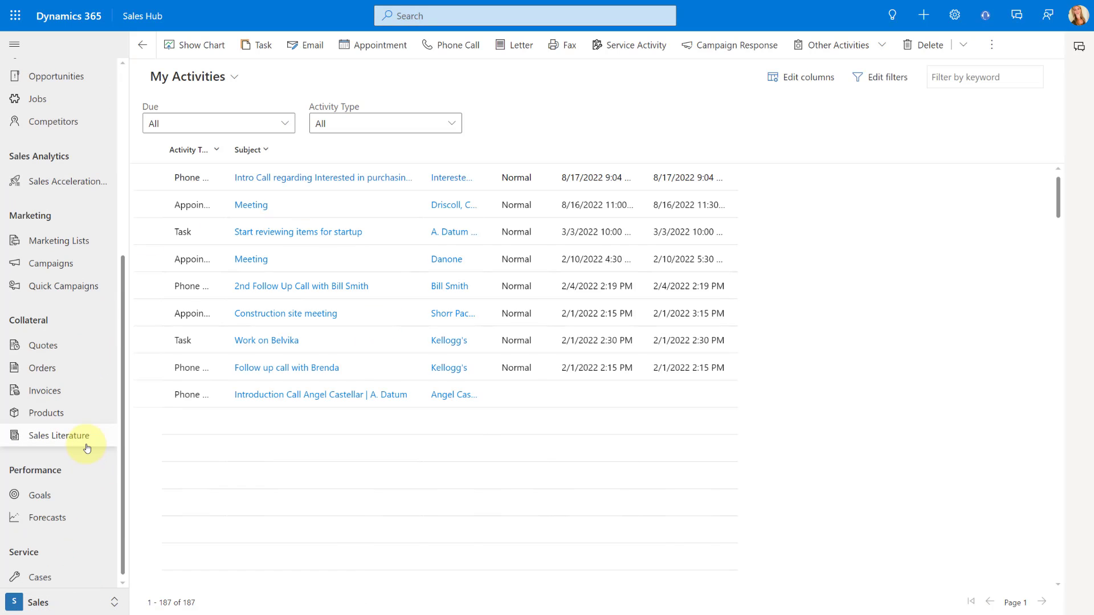
{"action": "left_click", "coordinate": [92, 513]}
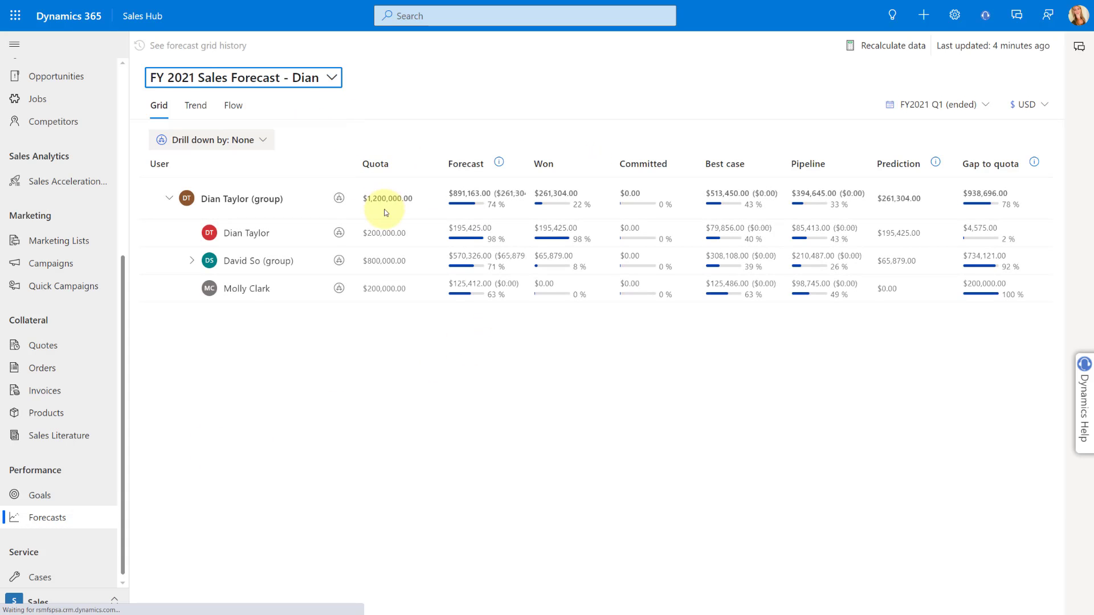
{"action": "left_click", "coordinate": [331, 77]}
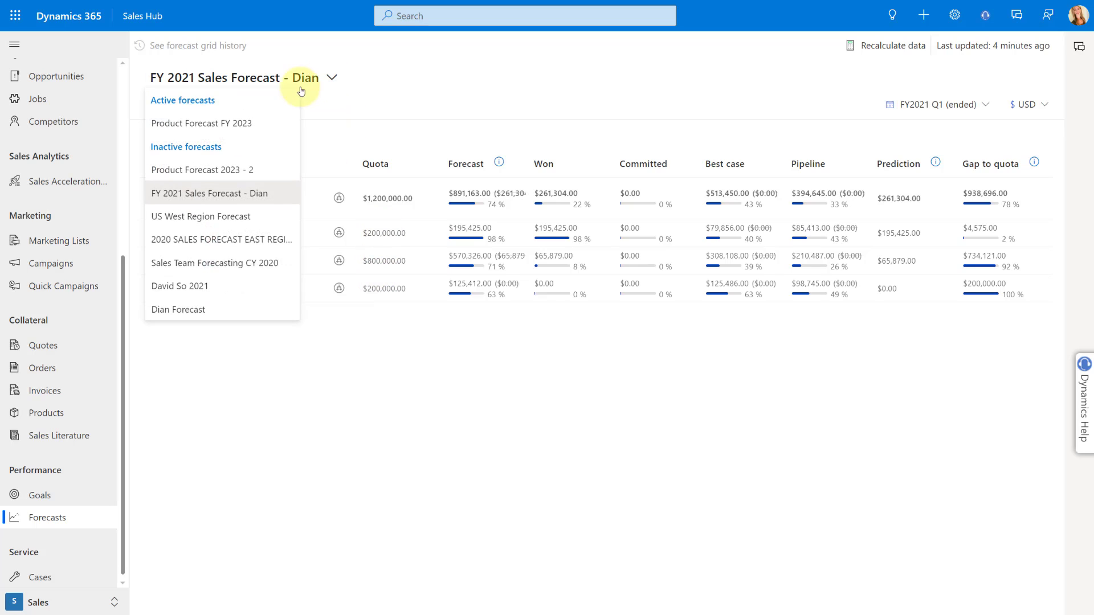
{"action": "key", "text": "Escape"}
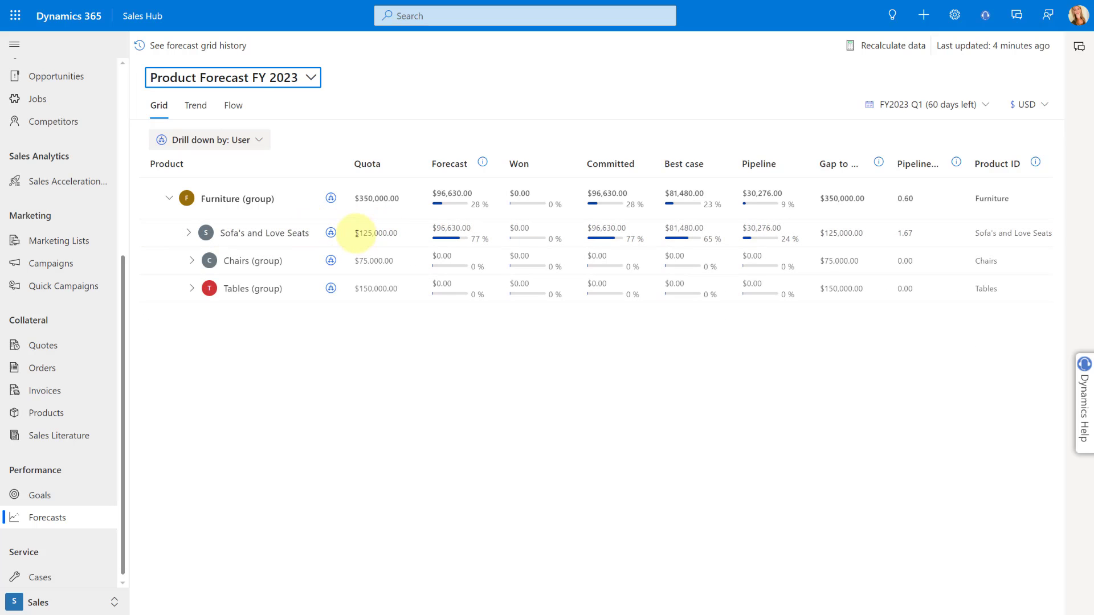
Highlight the Chairs group's quota and expand the Sofa's and Love Seats group to inspect its product quotas.
{"action": "left_click", "coordinate": [356, 234]}
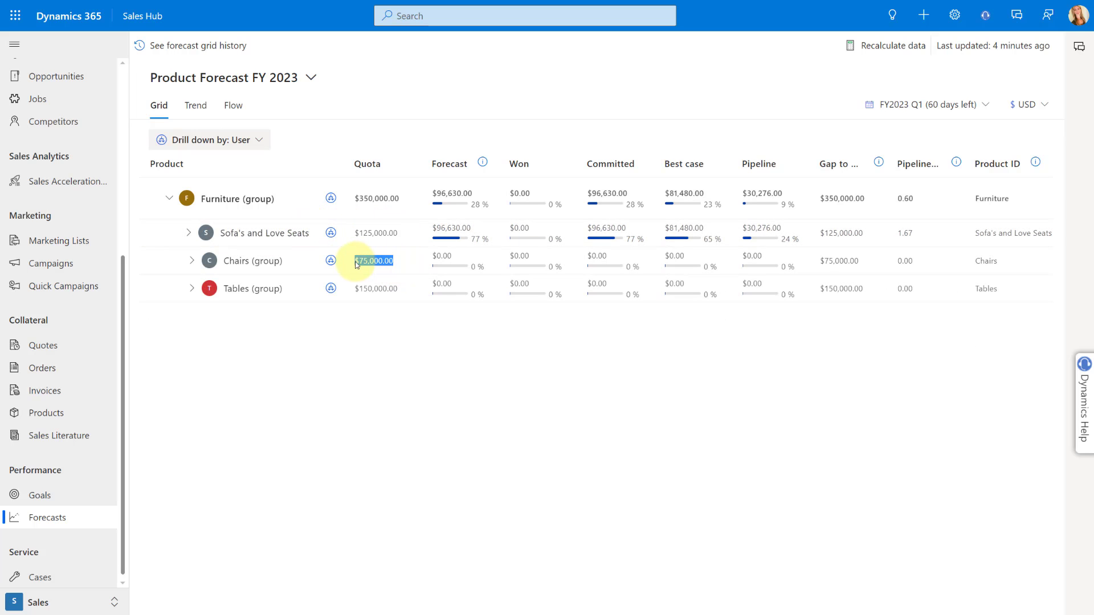
{"action": "left_click", "coordinate": [188, 233]}
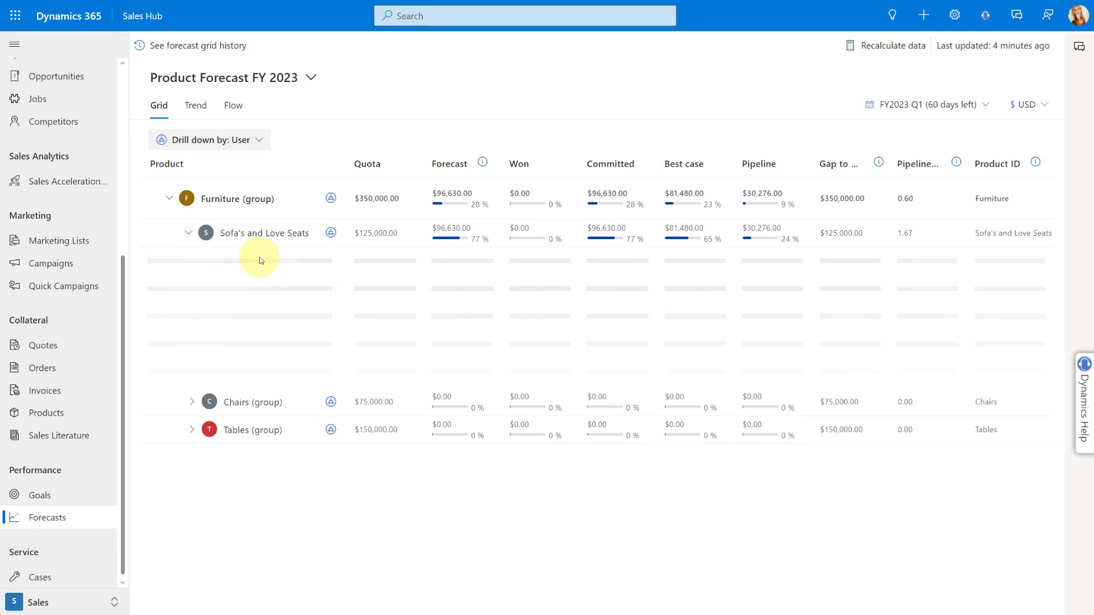